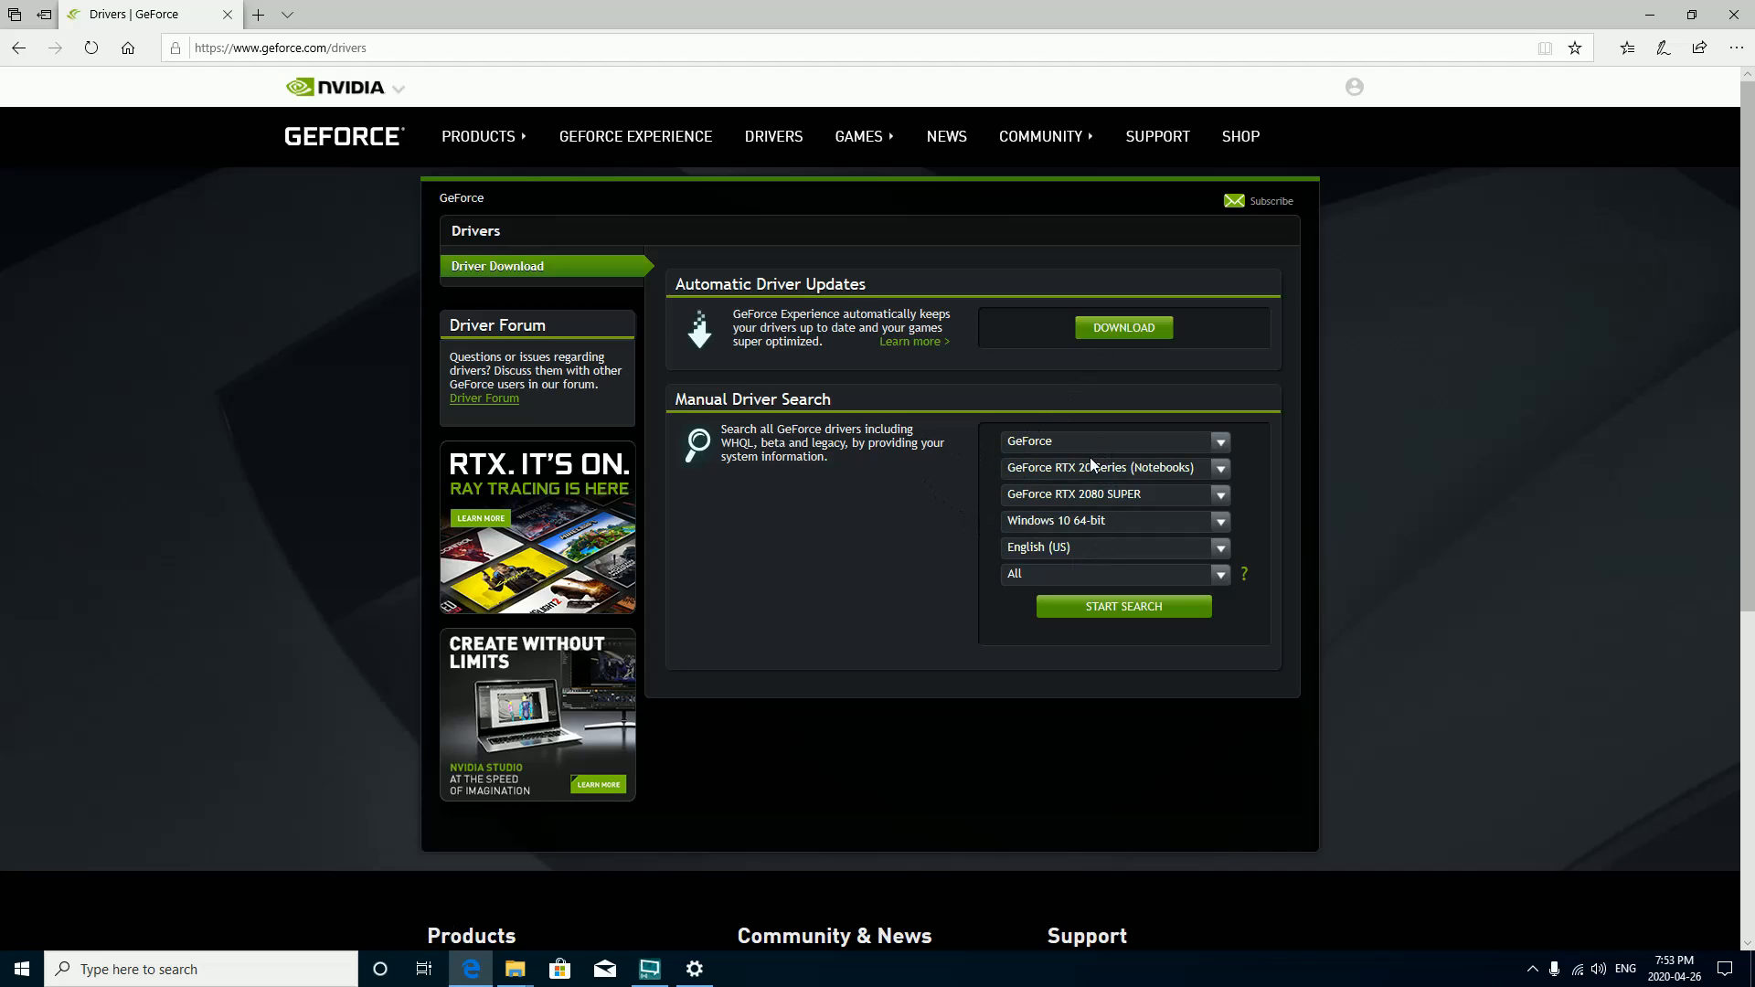
- Search manually for all GeForce 10 Series drivers for the GeForce GTX 1060 on Windows 10 64-bit
click(1225, 470)
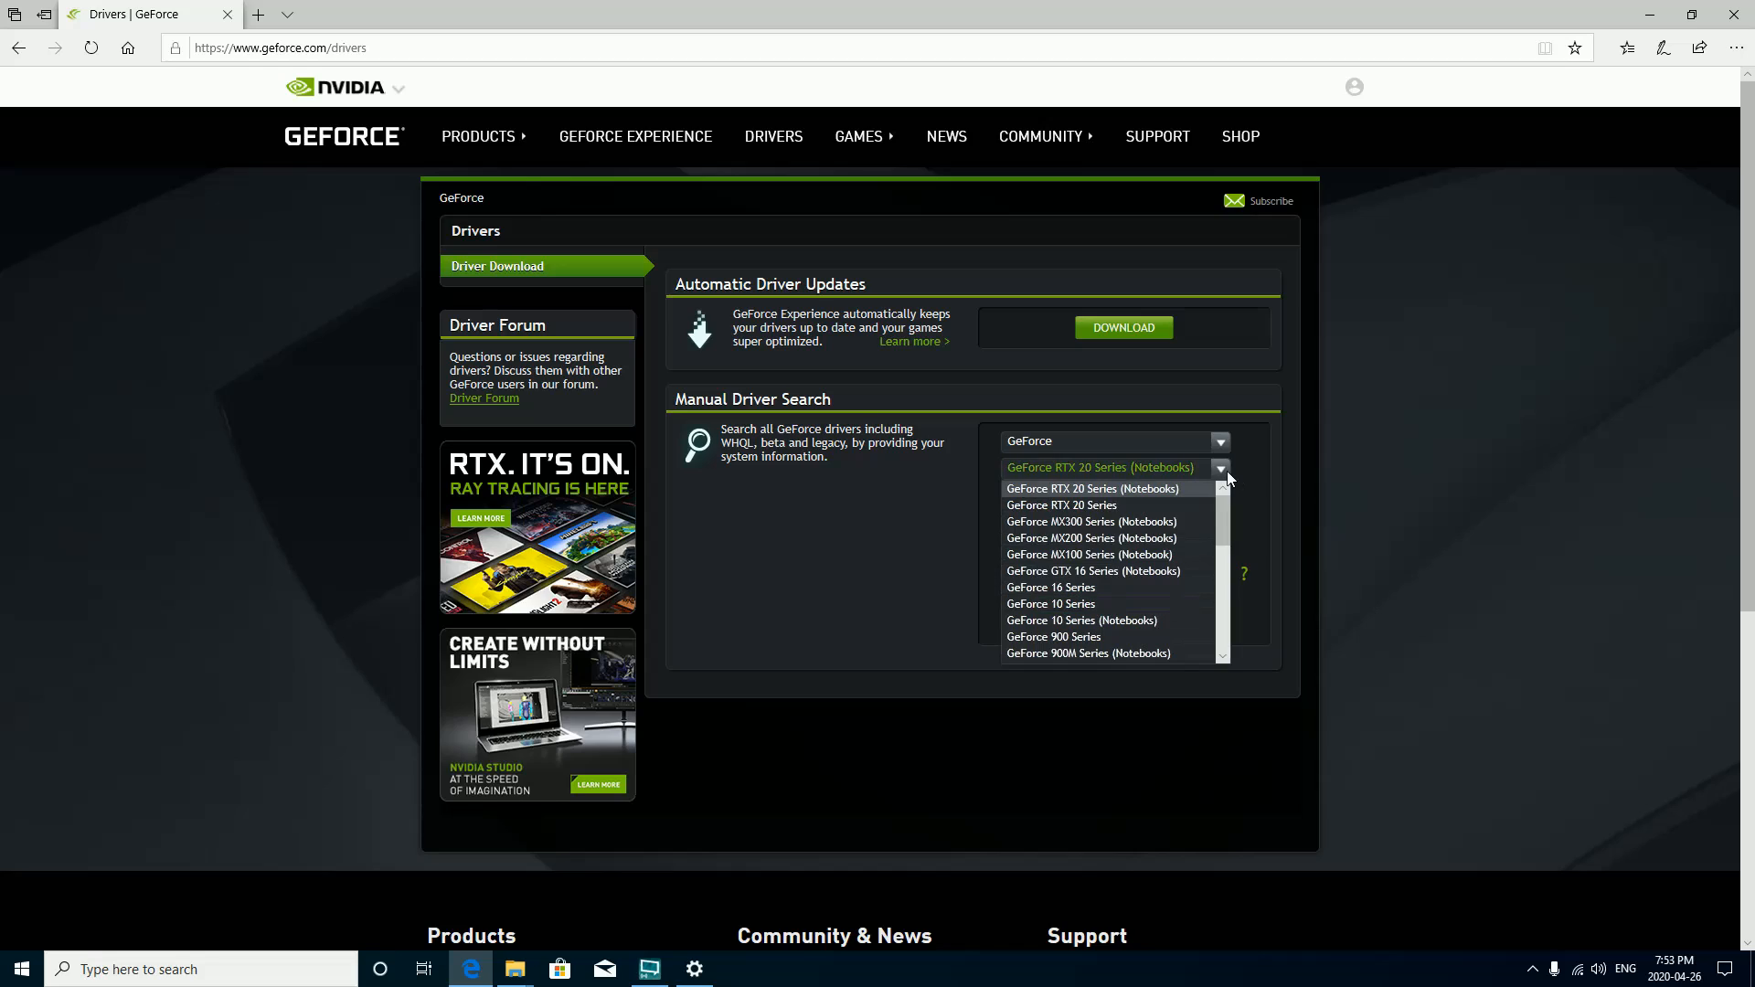
click(1090, 605)
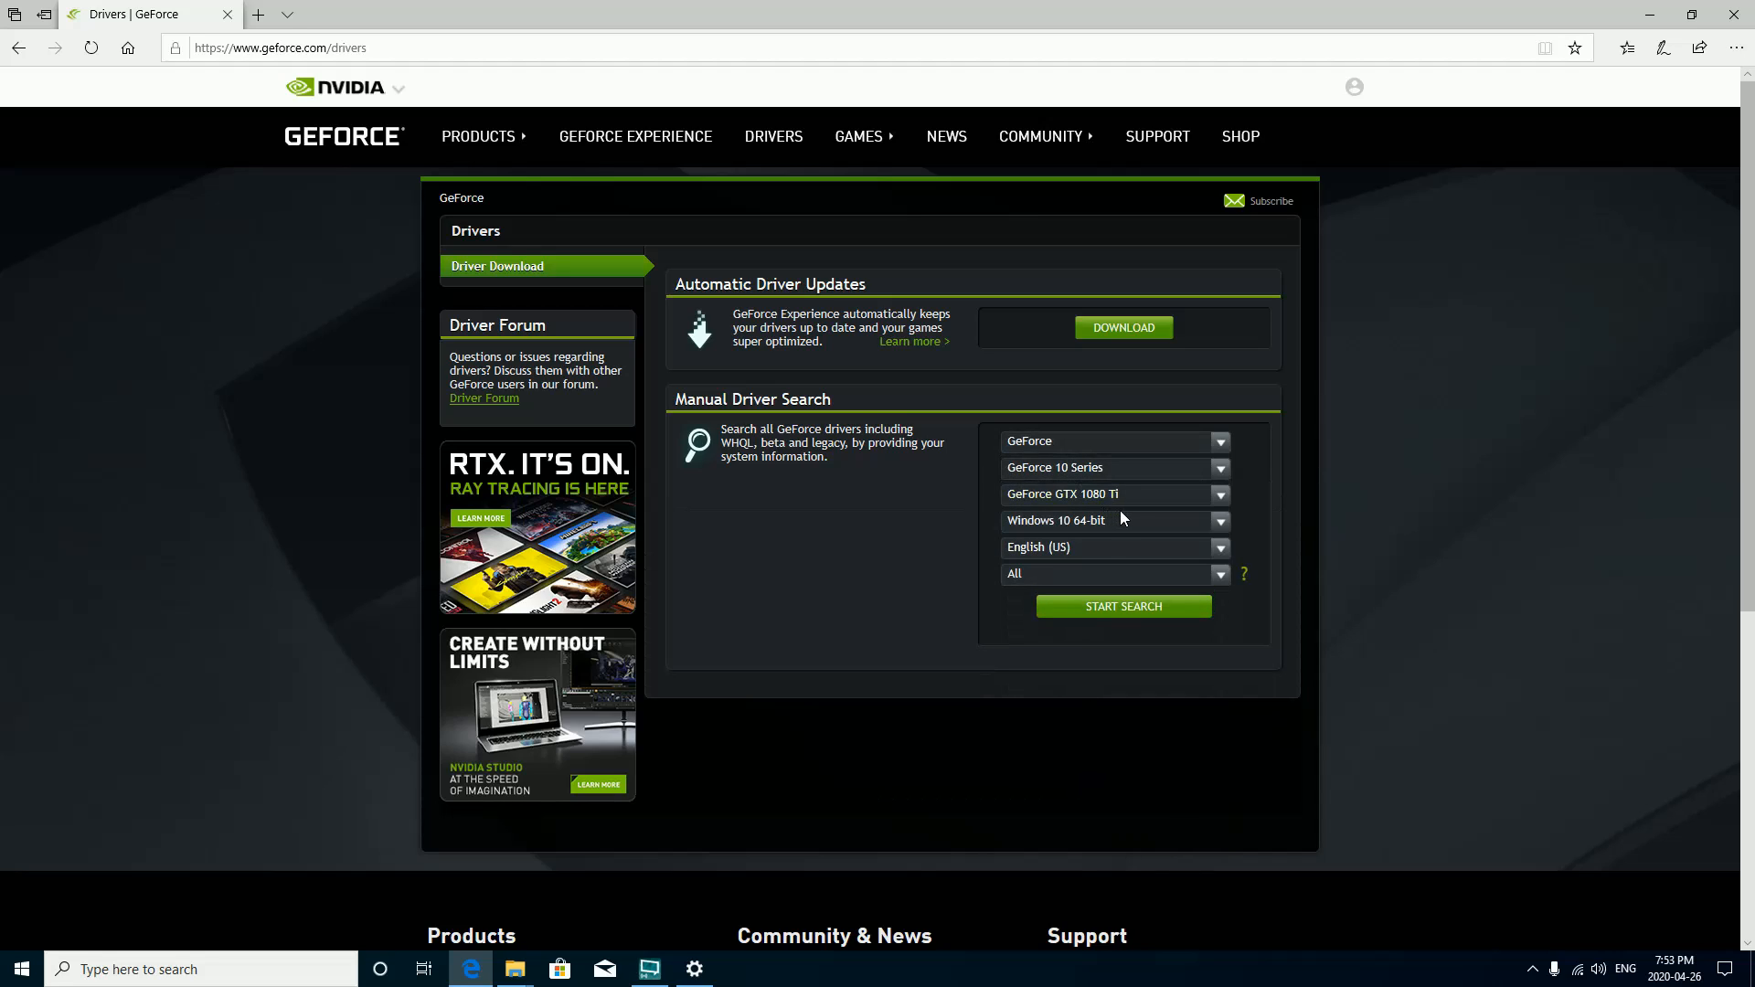
click(1171, 498)
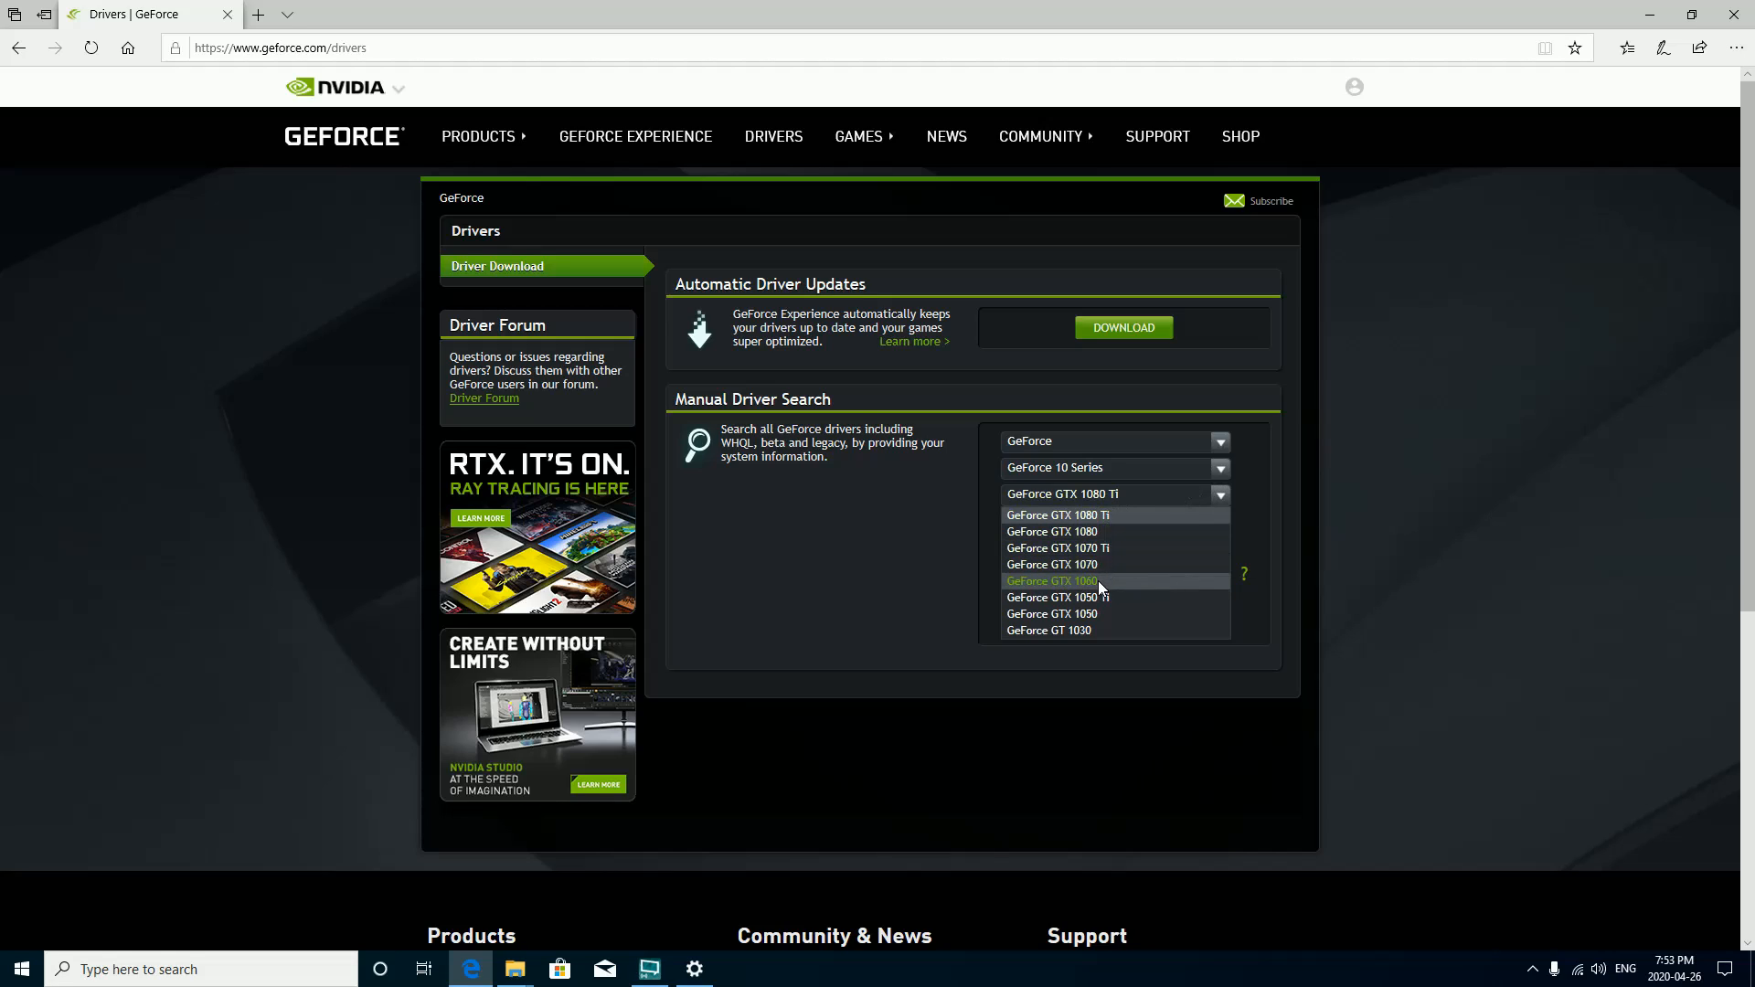
click(1099, 583)
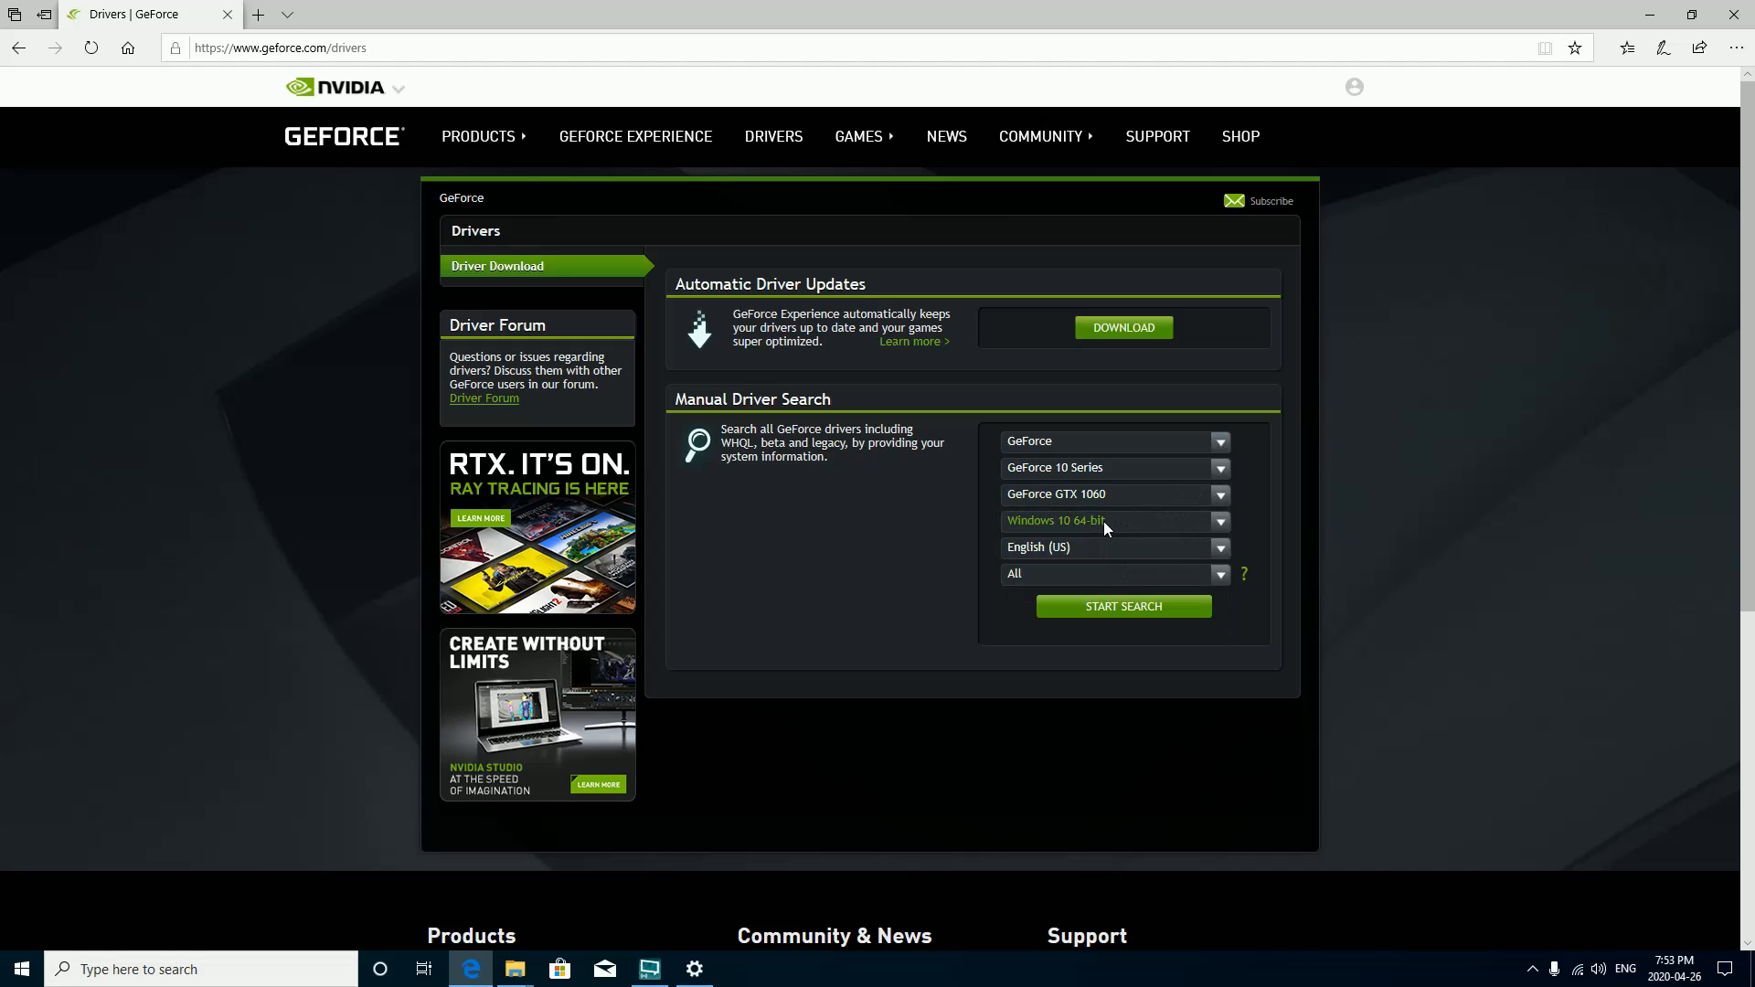
click(1084, 584)
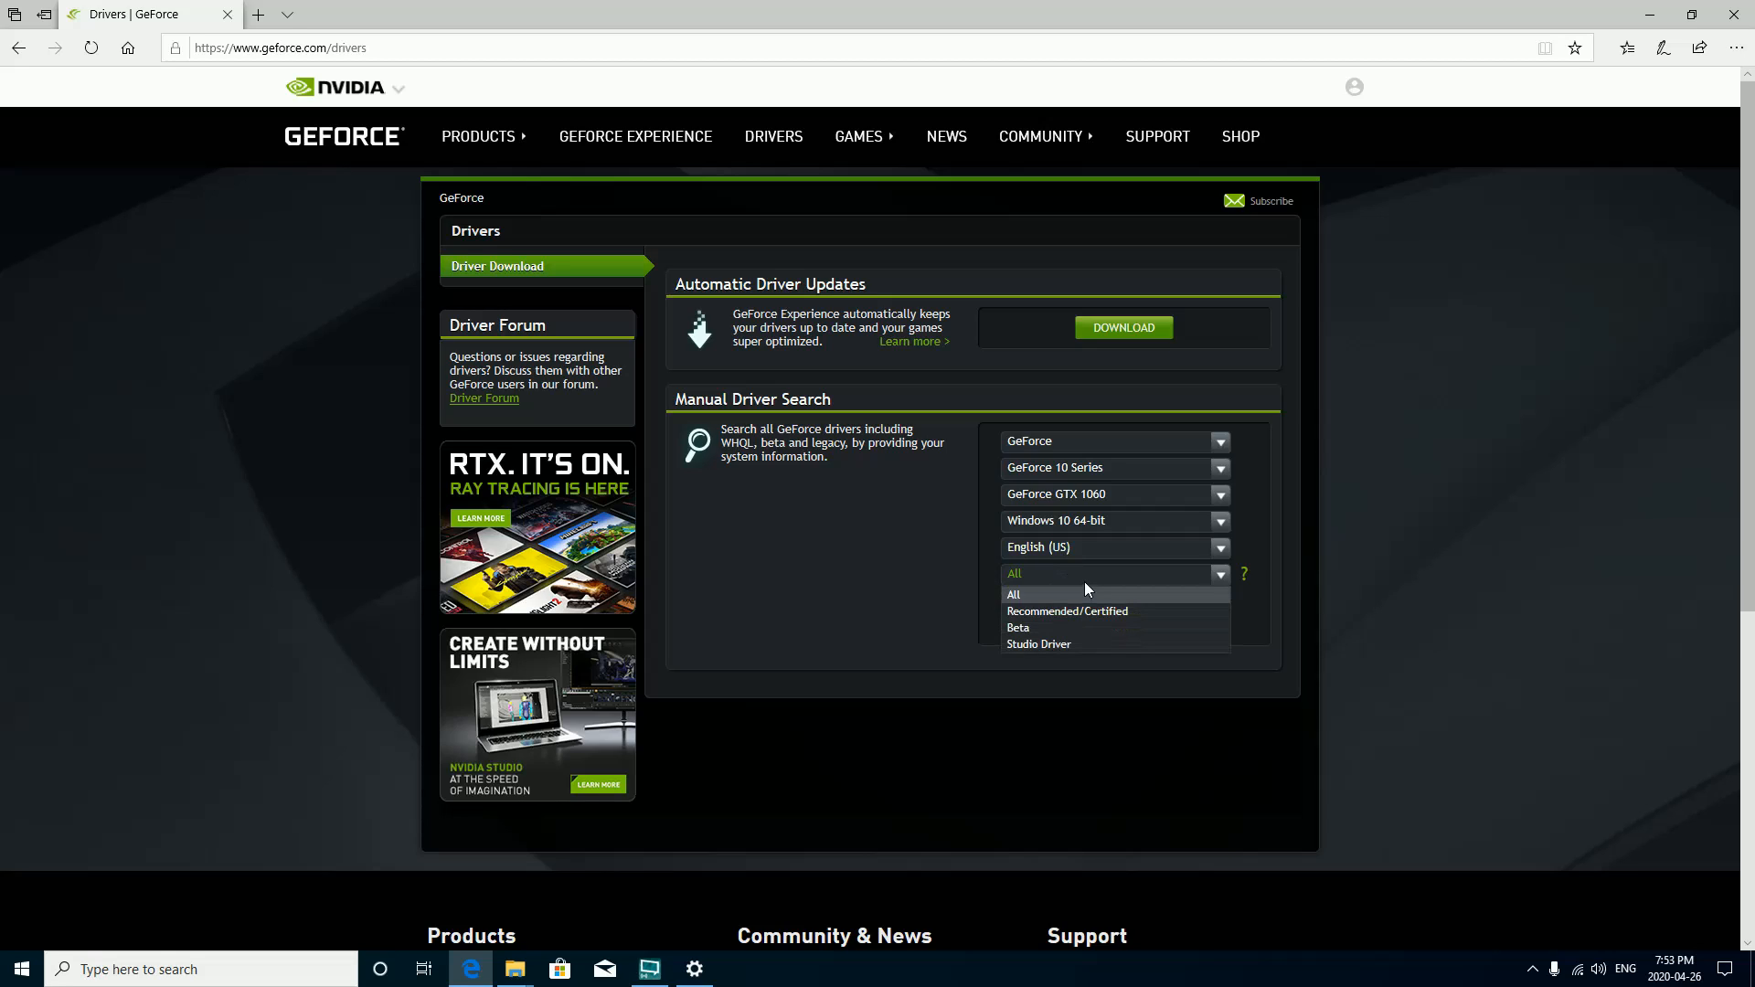
click(1085, 583)
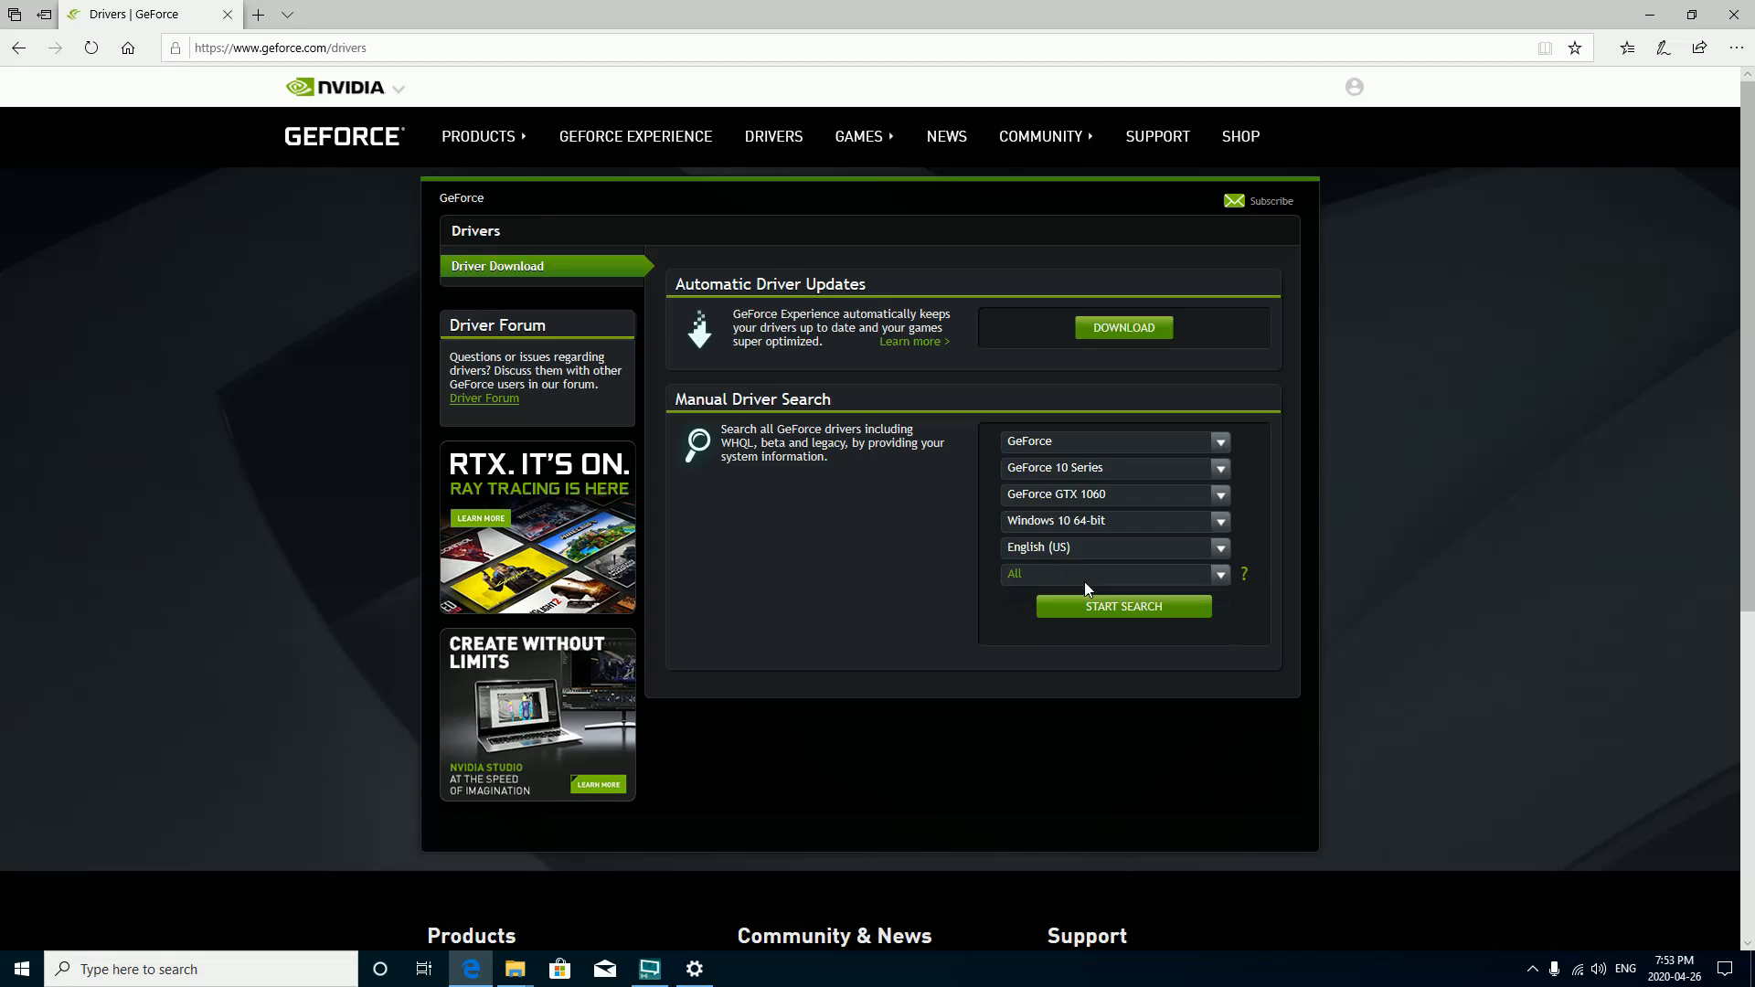
click(1142, 611)
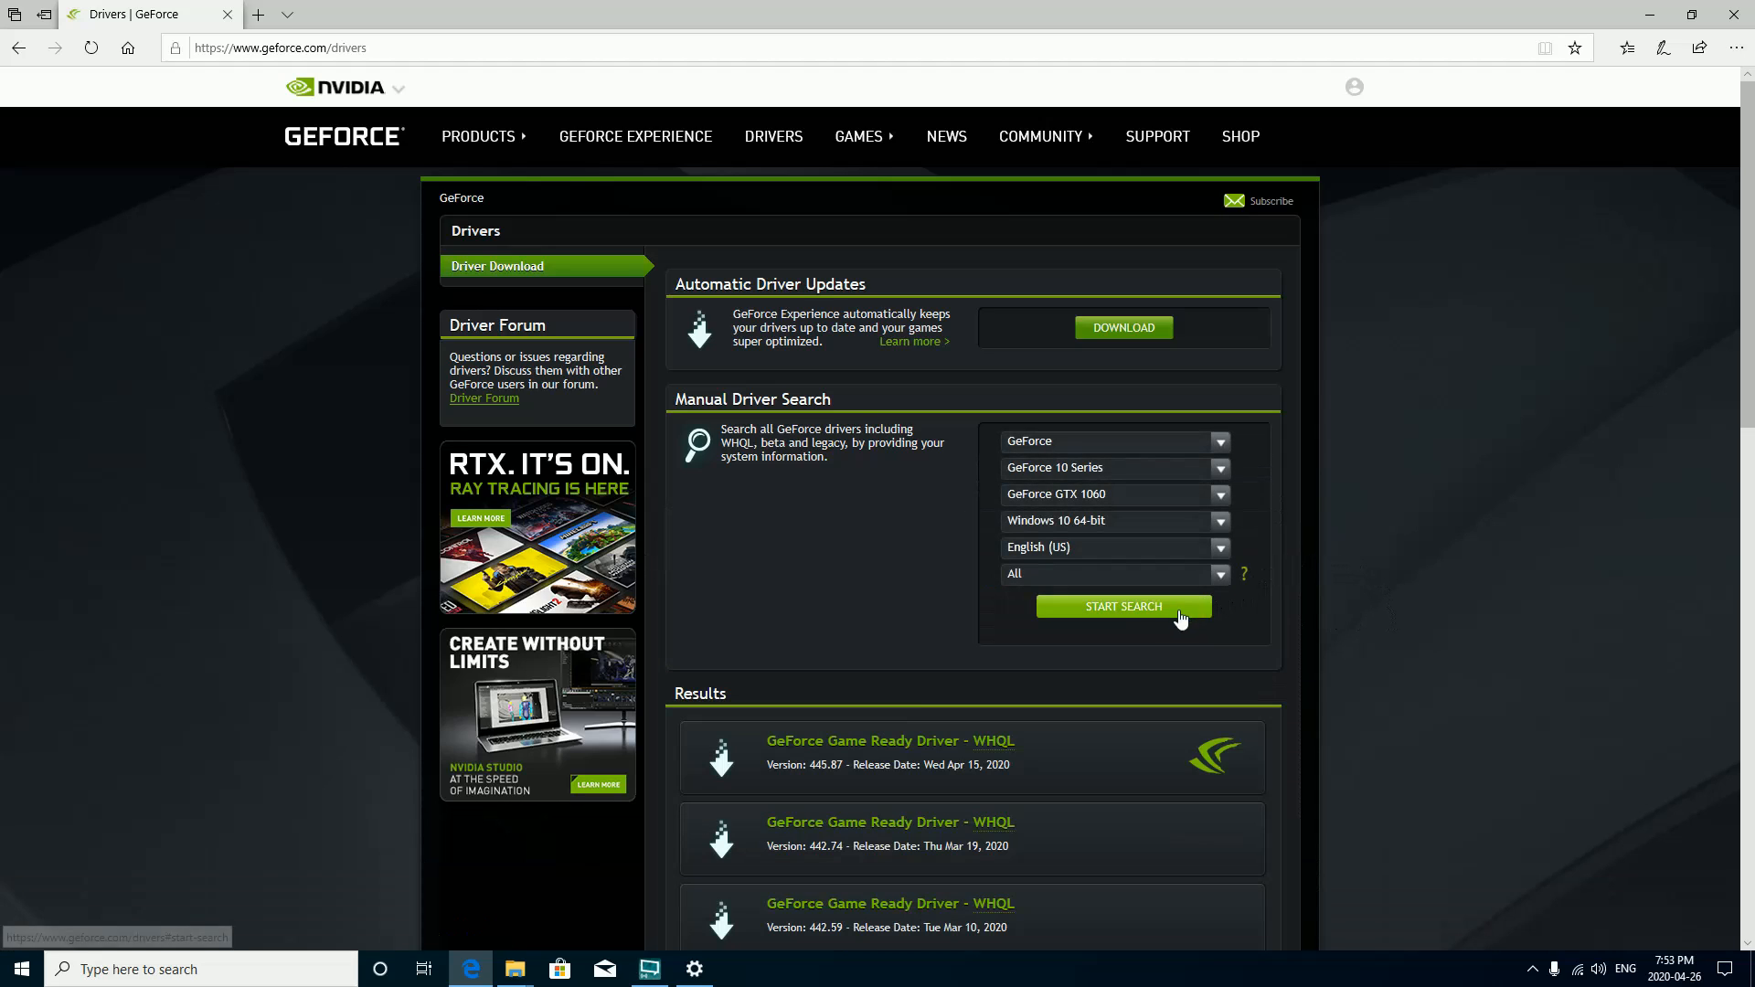
- Download the GeForce Game Ready Driver version 445.87 from the results and run its installer
scroll(1008, 704, down, 3)
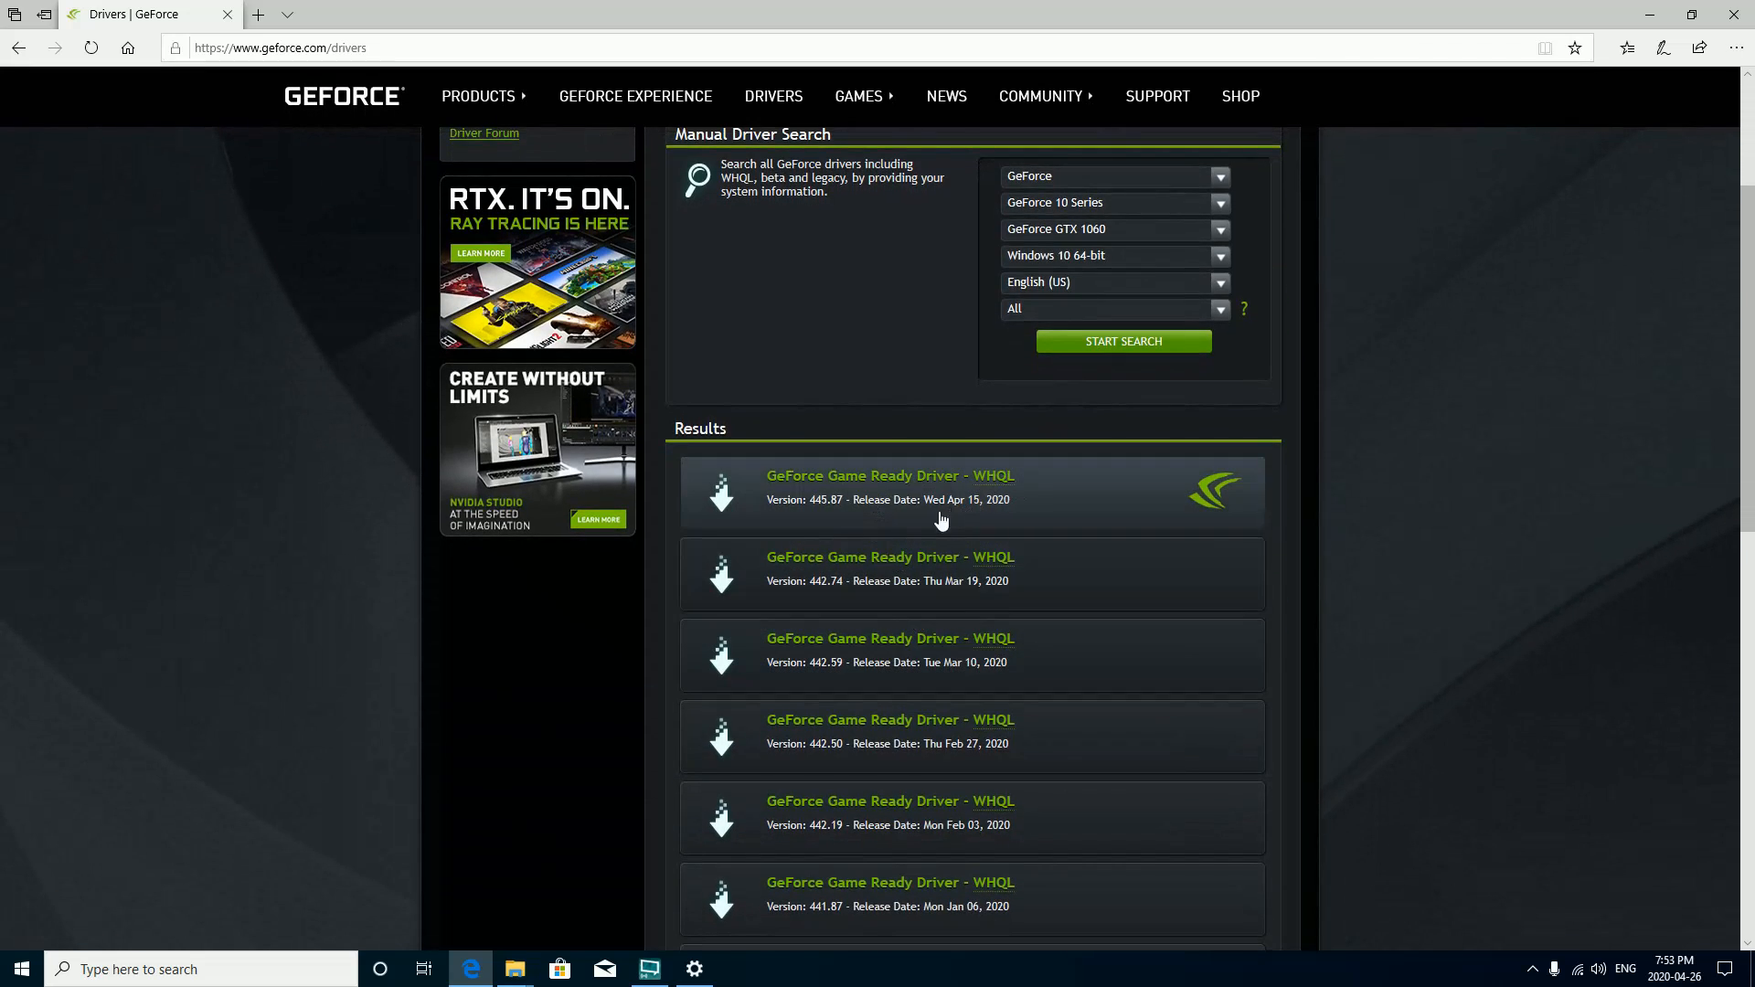
click(836, 506)
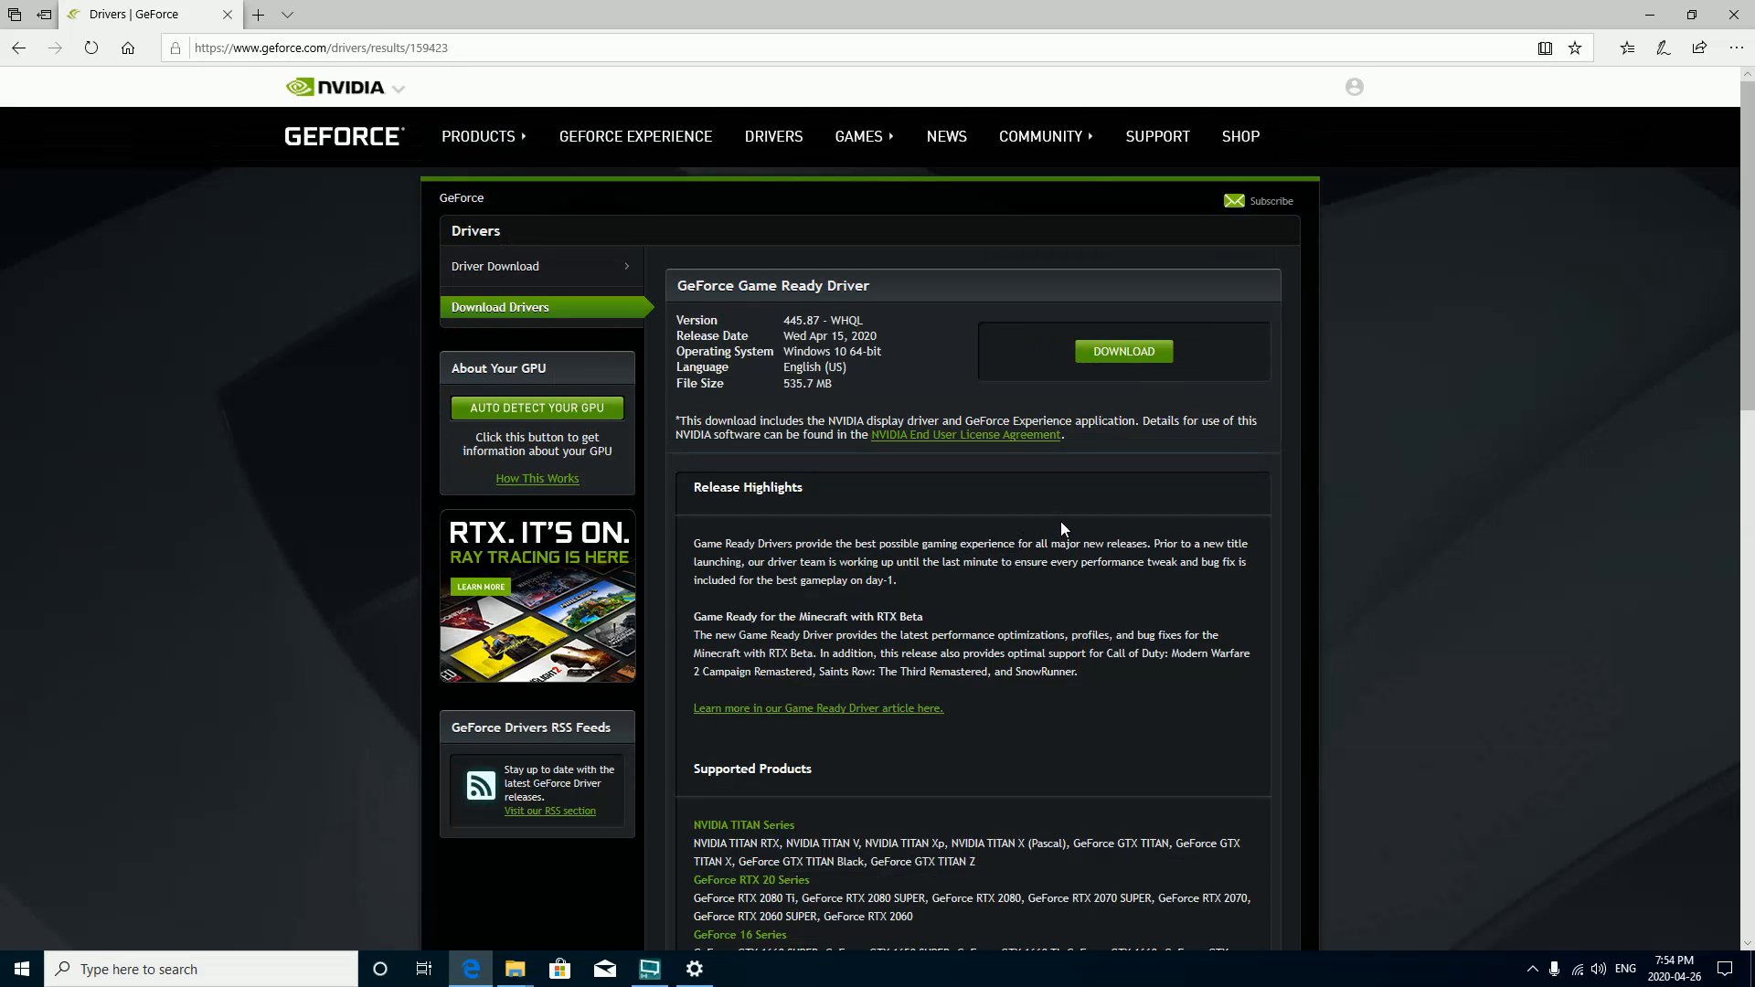
click(1127, 354)
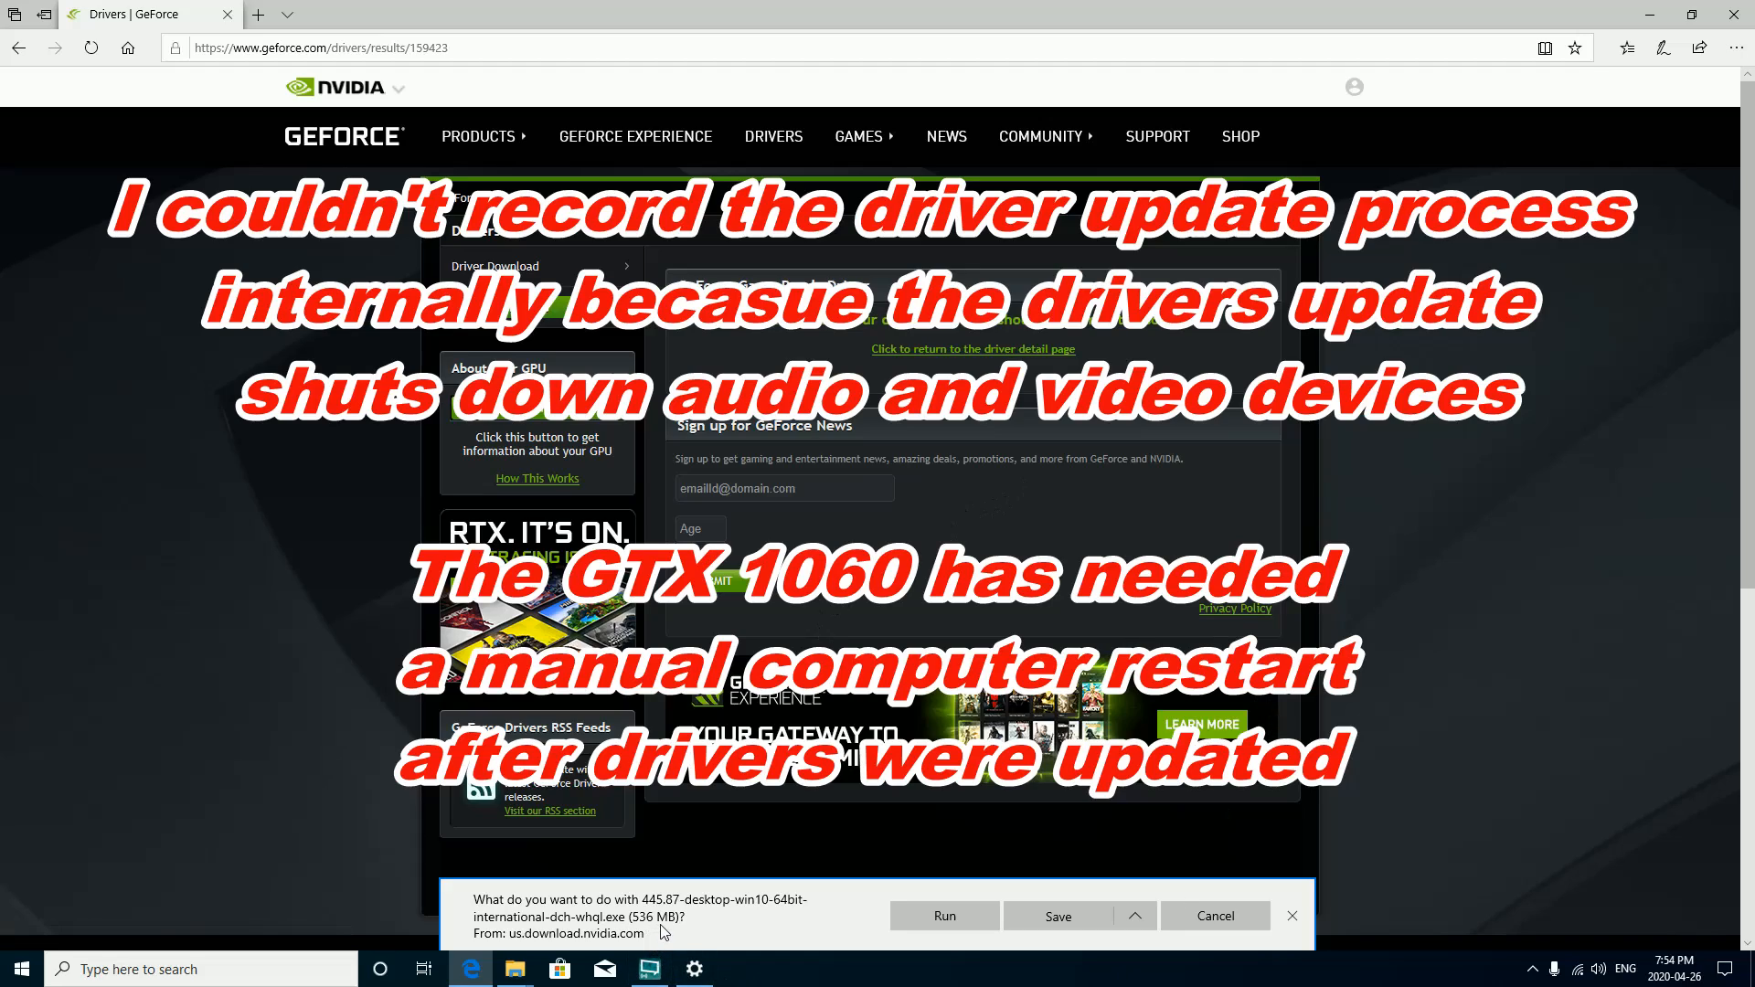
click(959, 903)
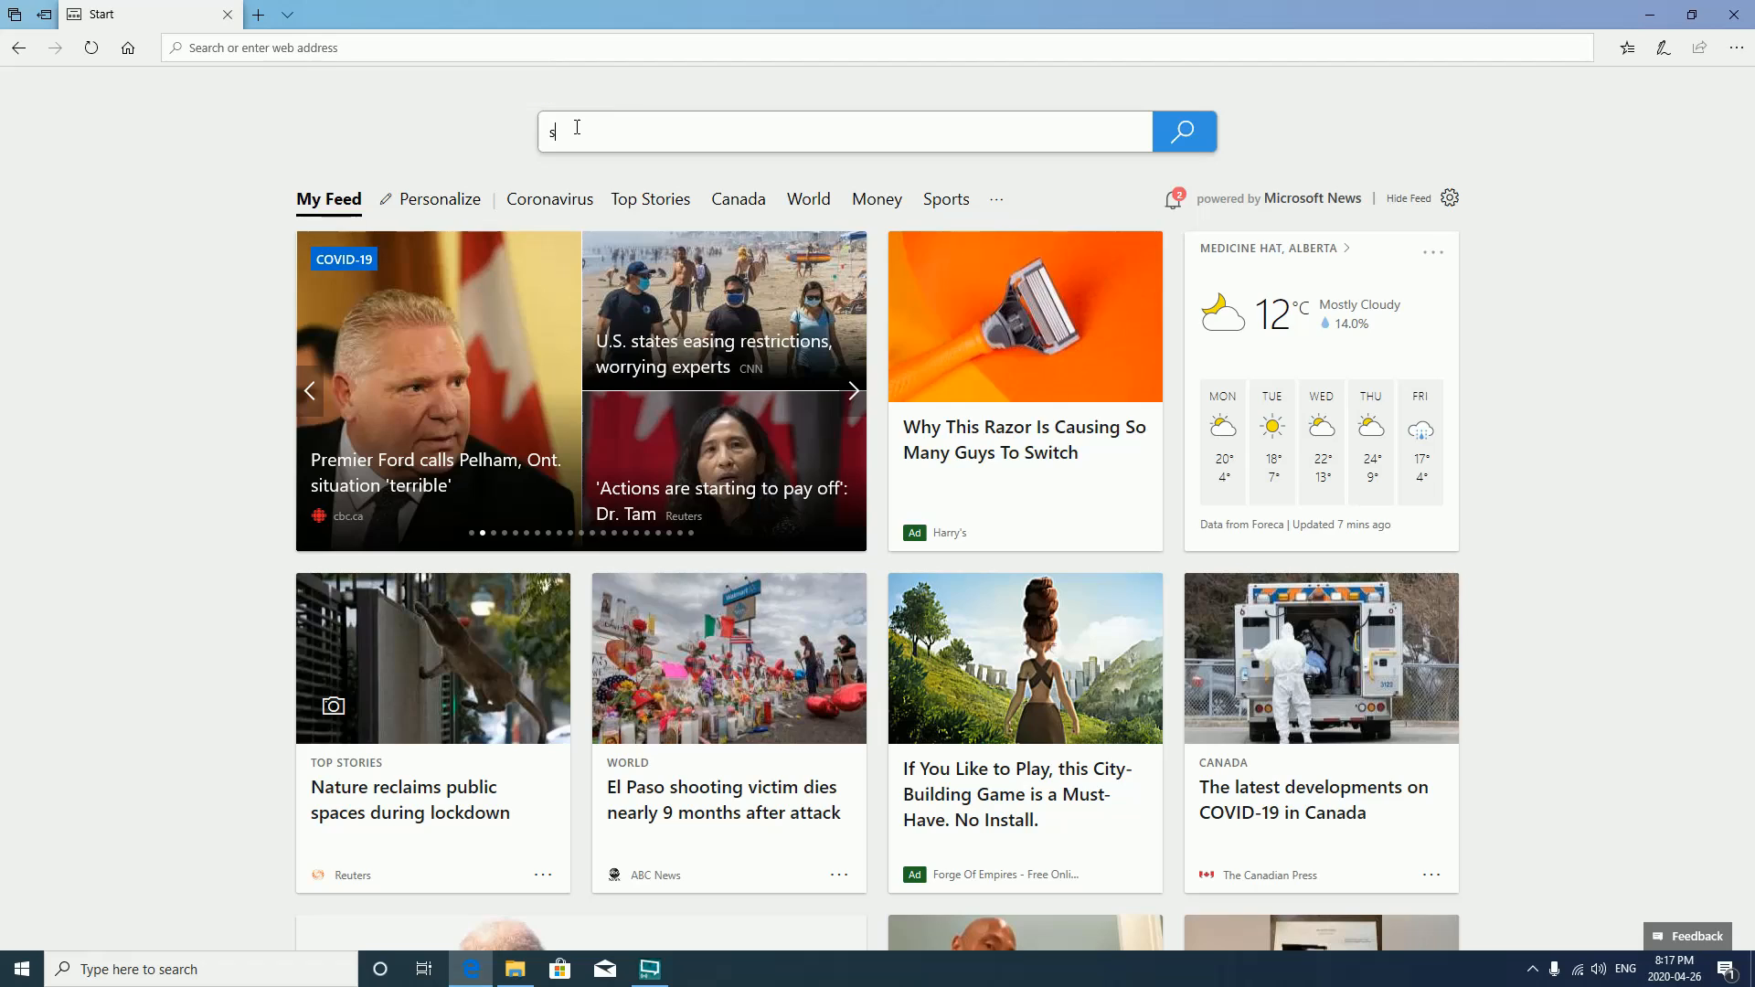
- Search the web for "sourceforge xml editor"
text(sour)
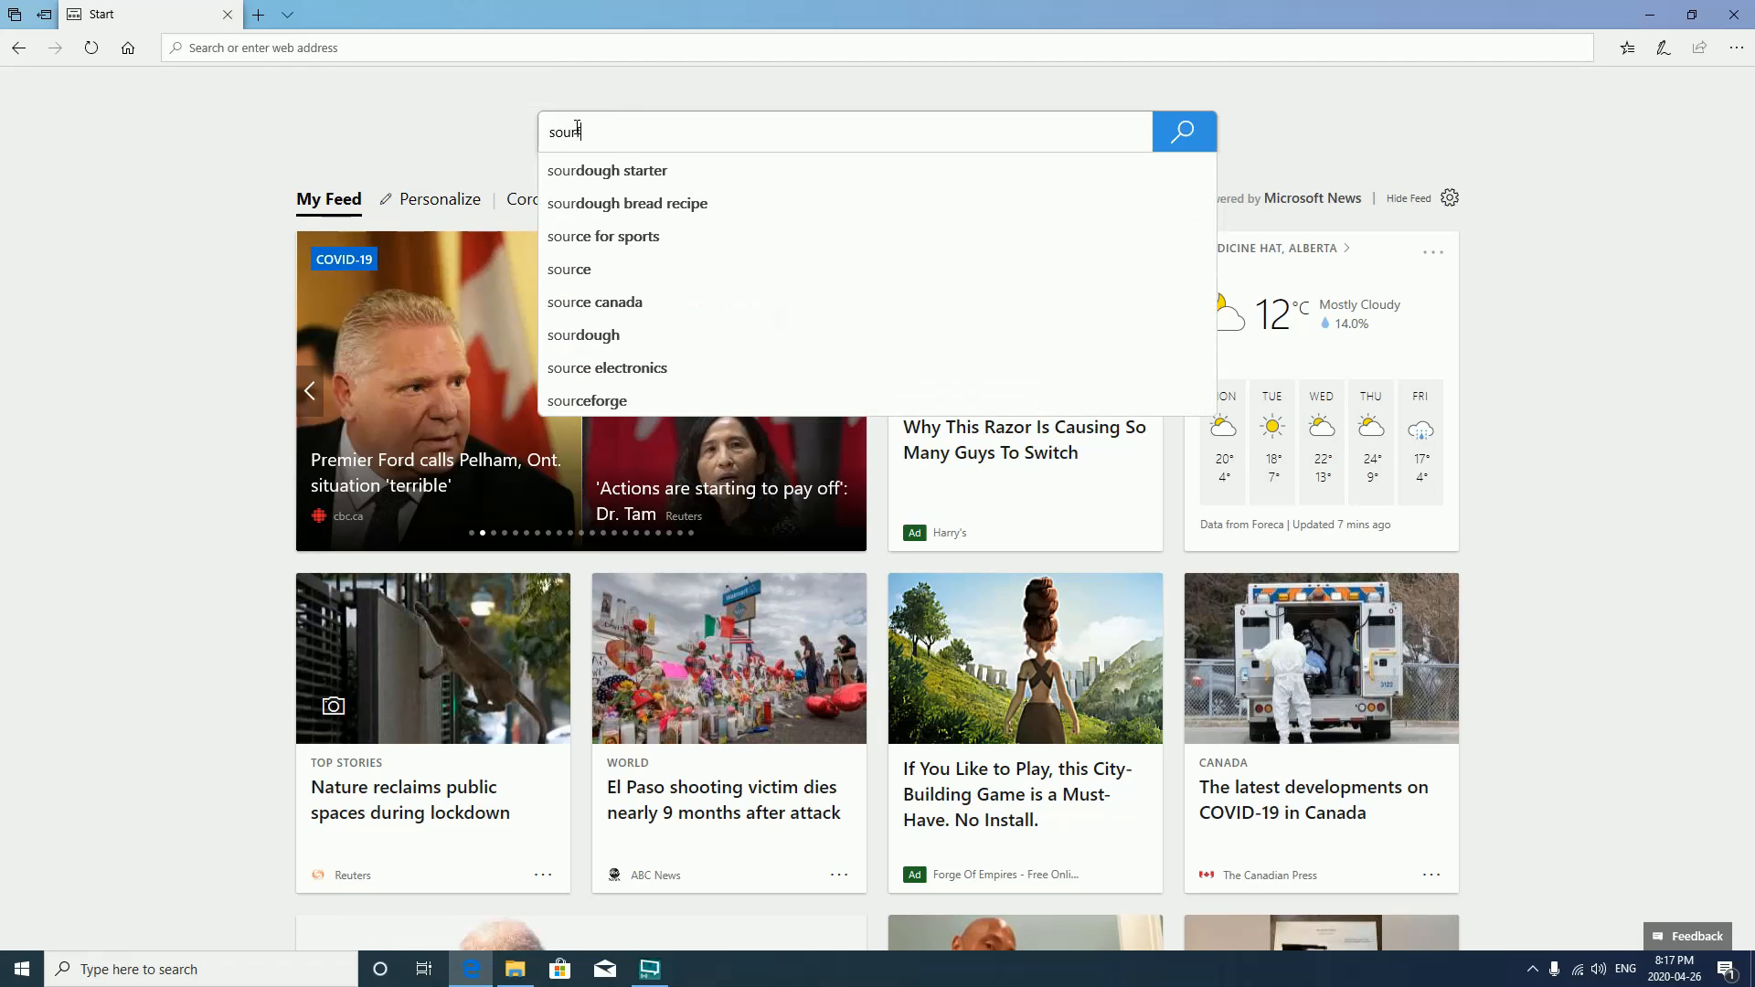
text(cefo)
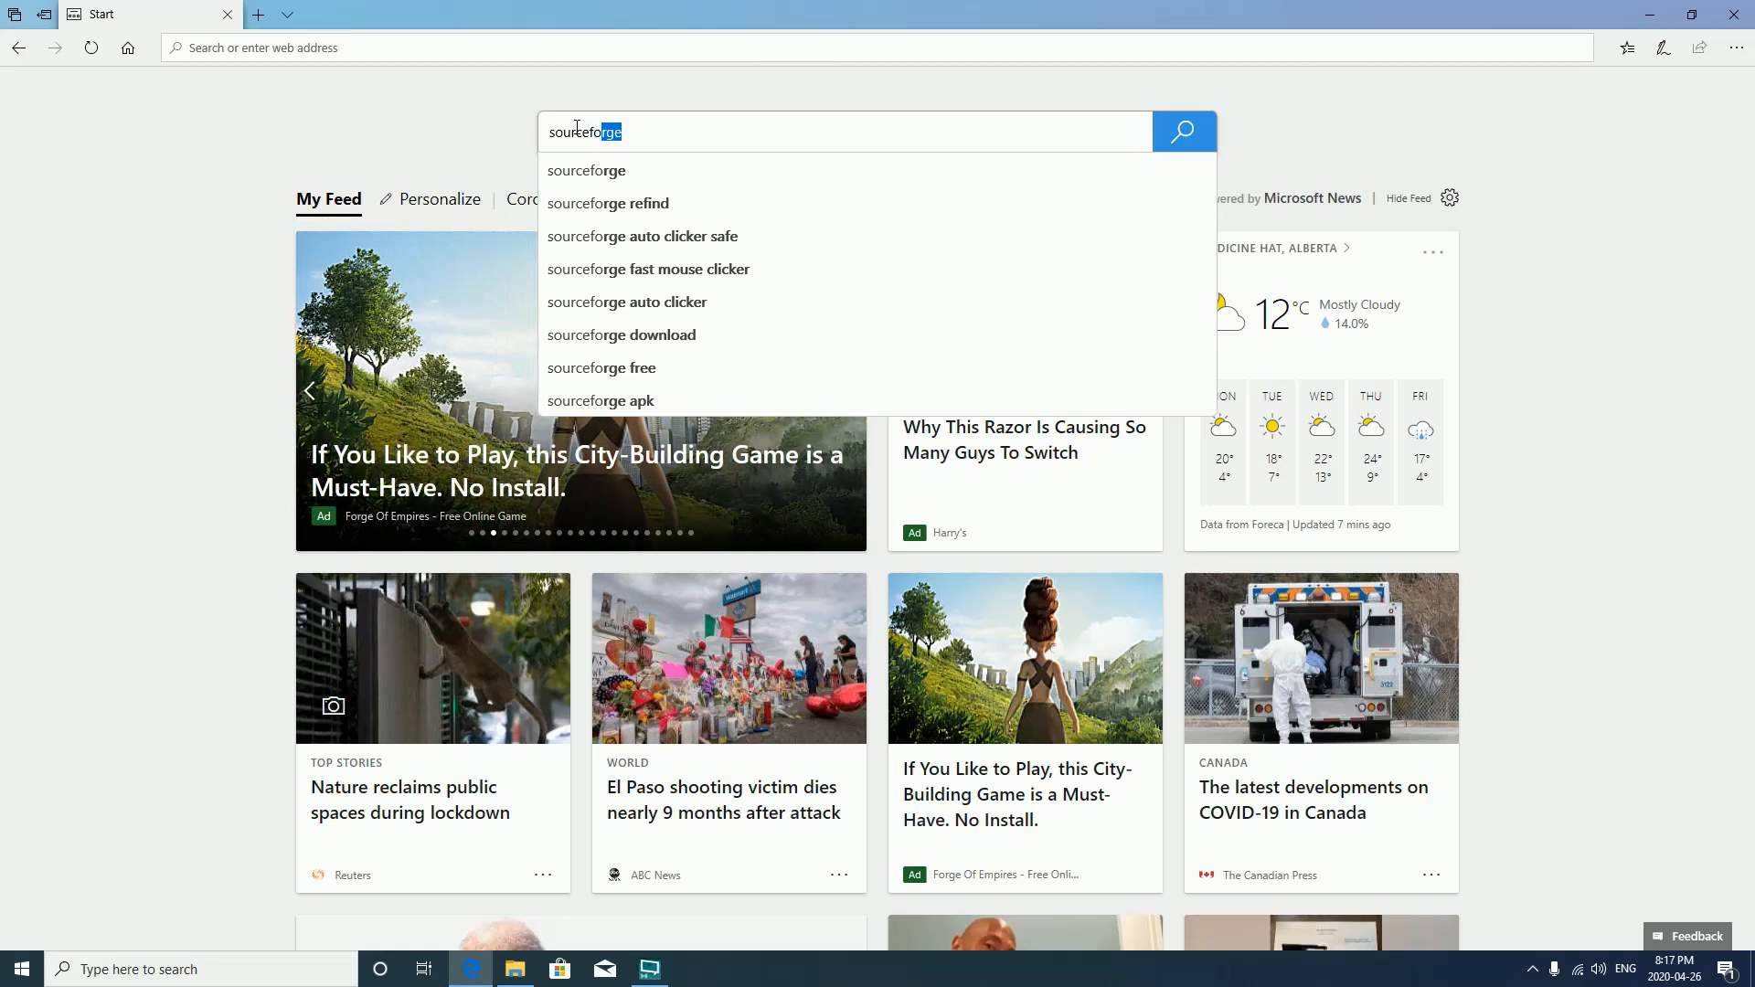
text(rge)
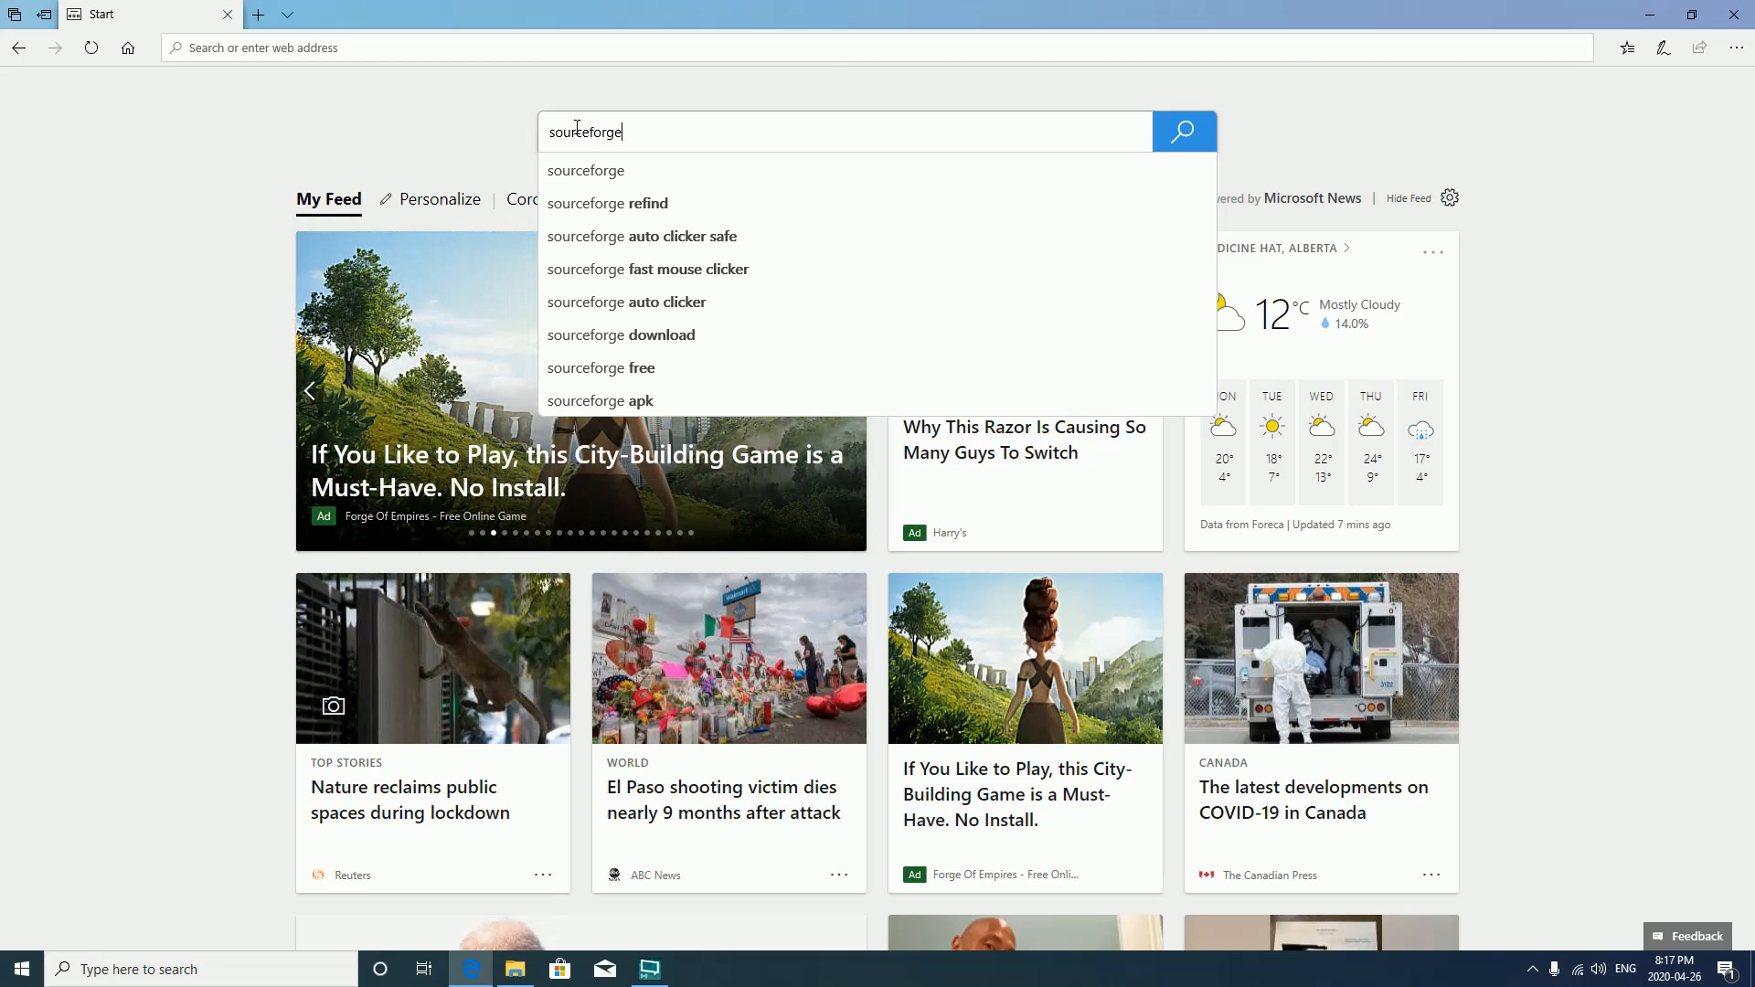
text( xml e)
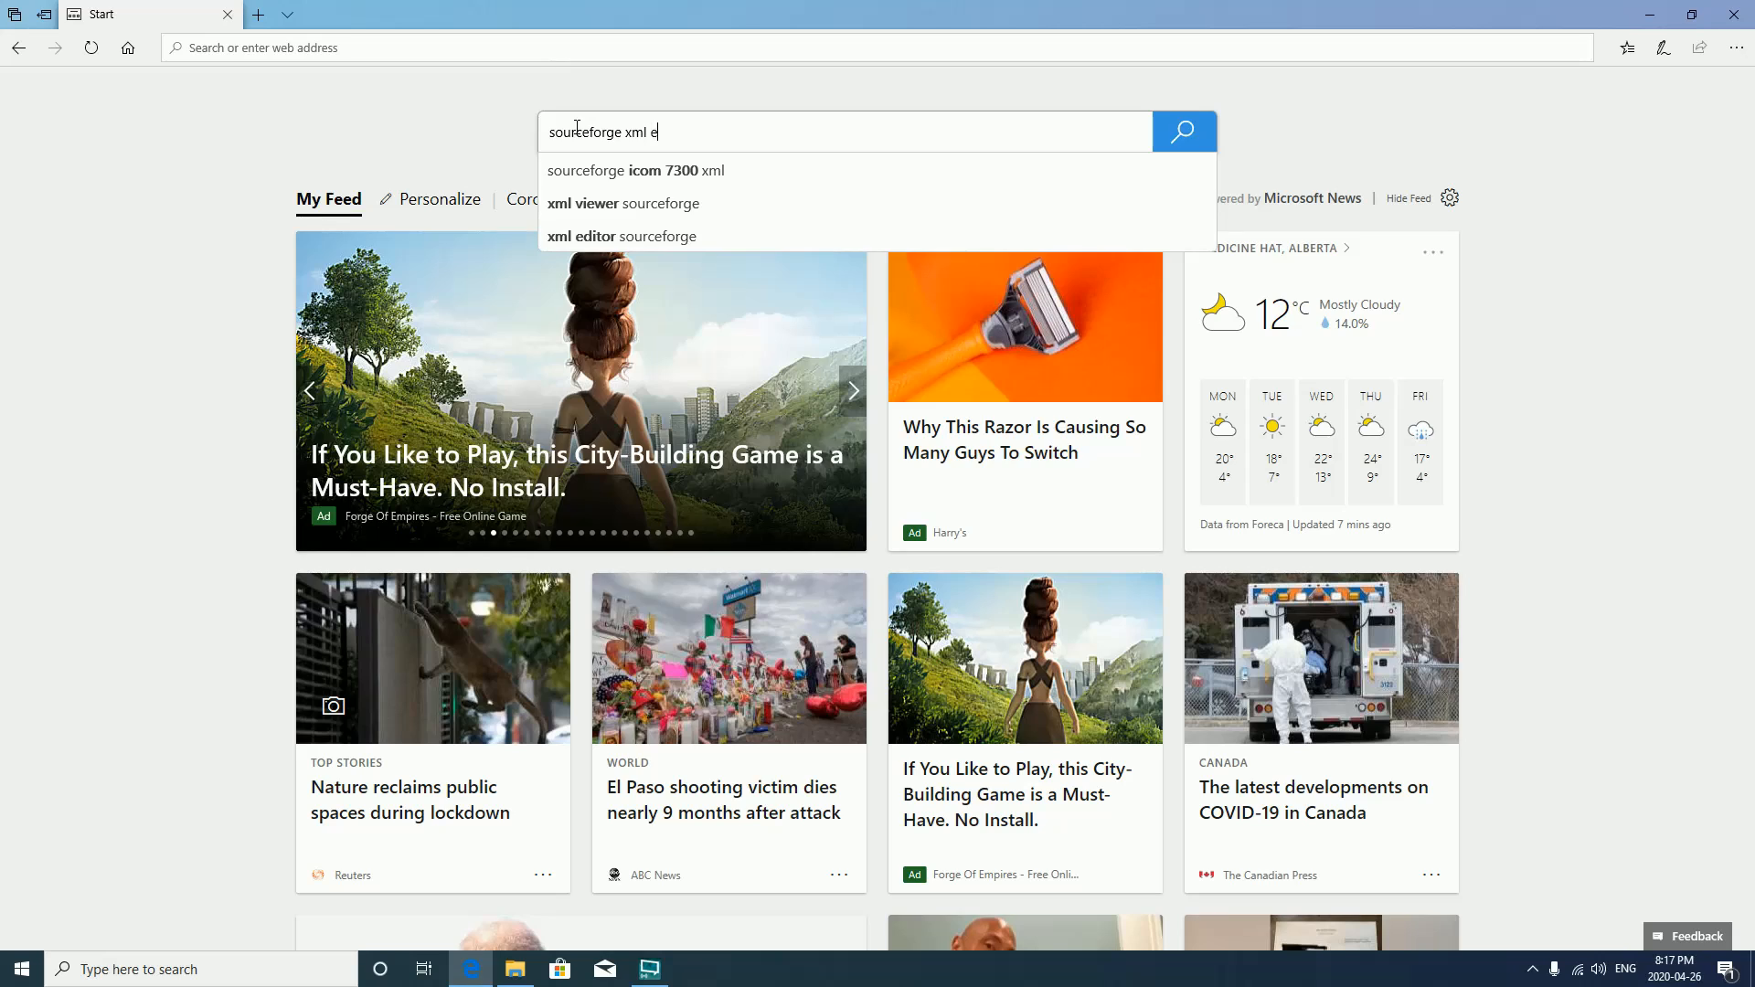
text(ditor)
key(Return)
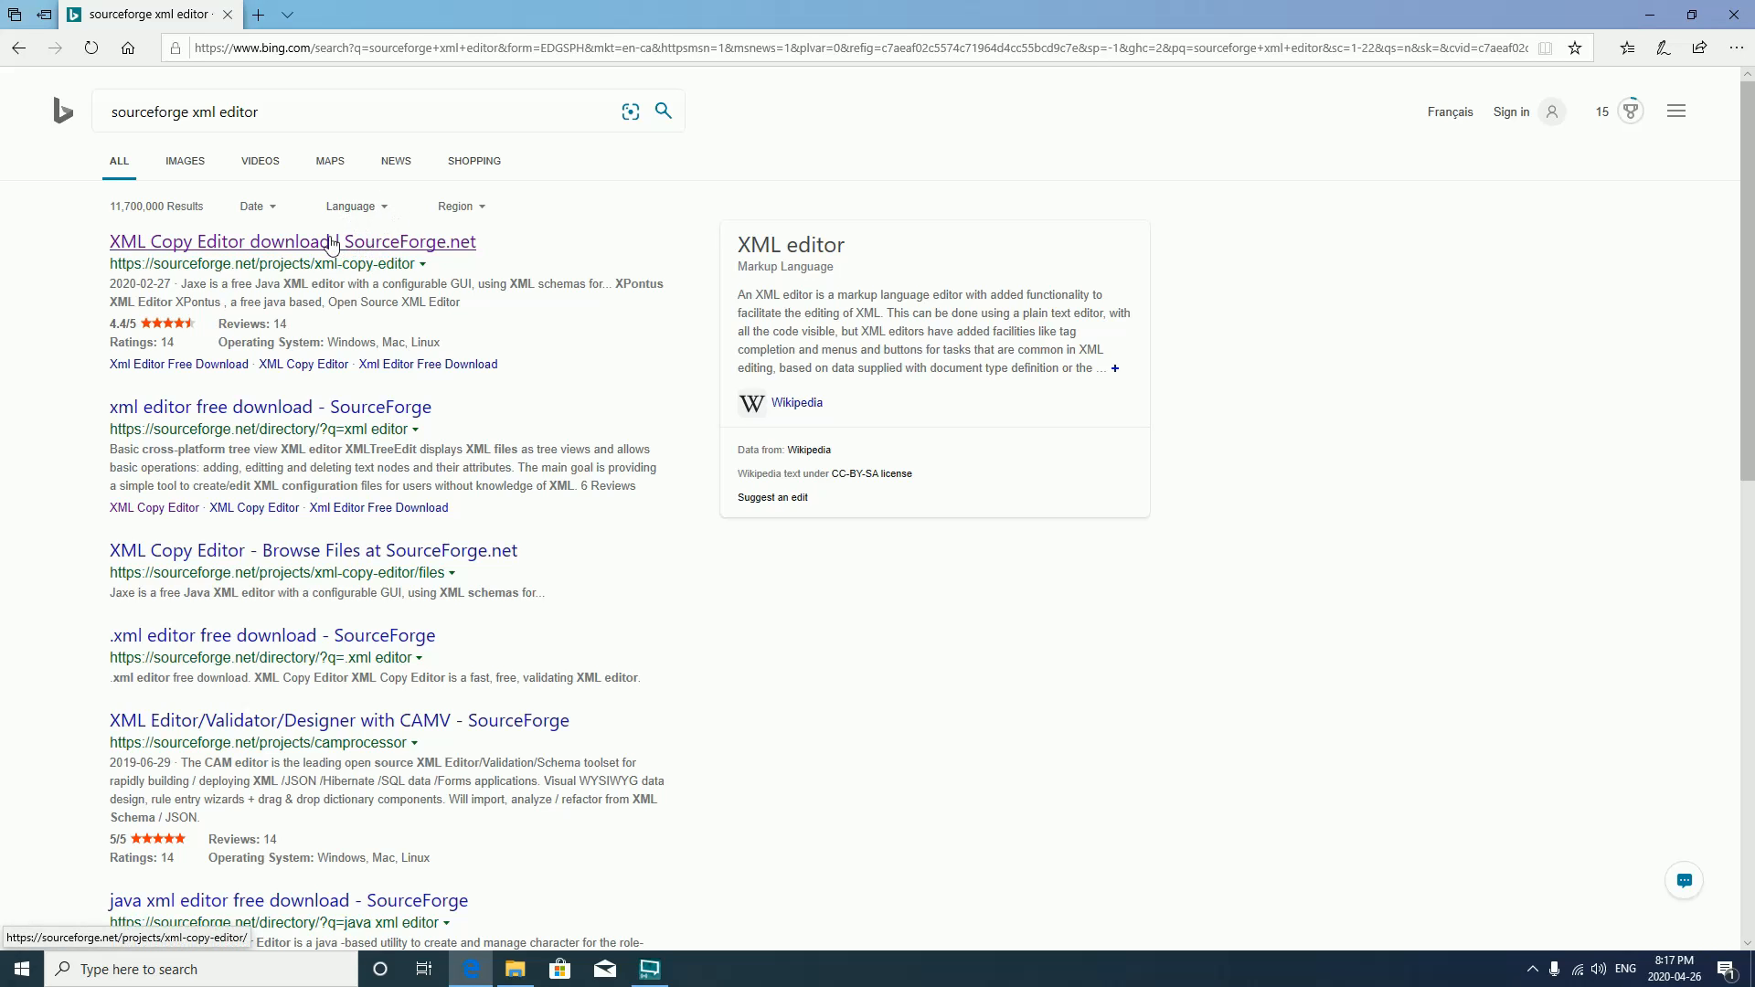
- Download XML Copy Editor from its SourceForge page and accept the license agreement in its setup wizard
click(298, 242)
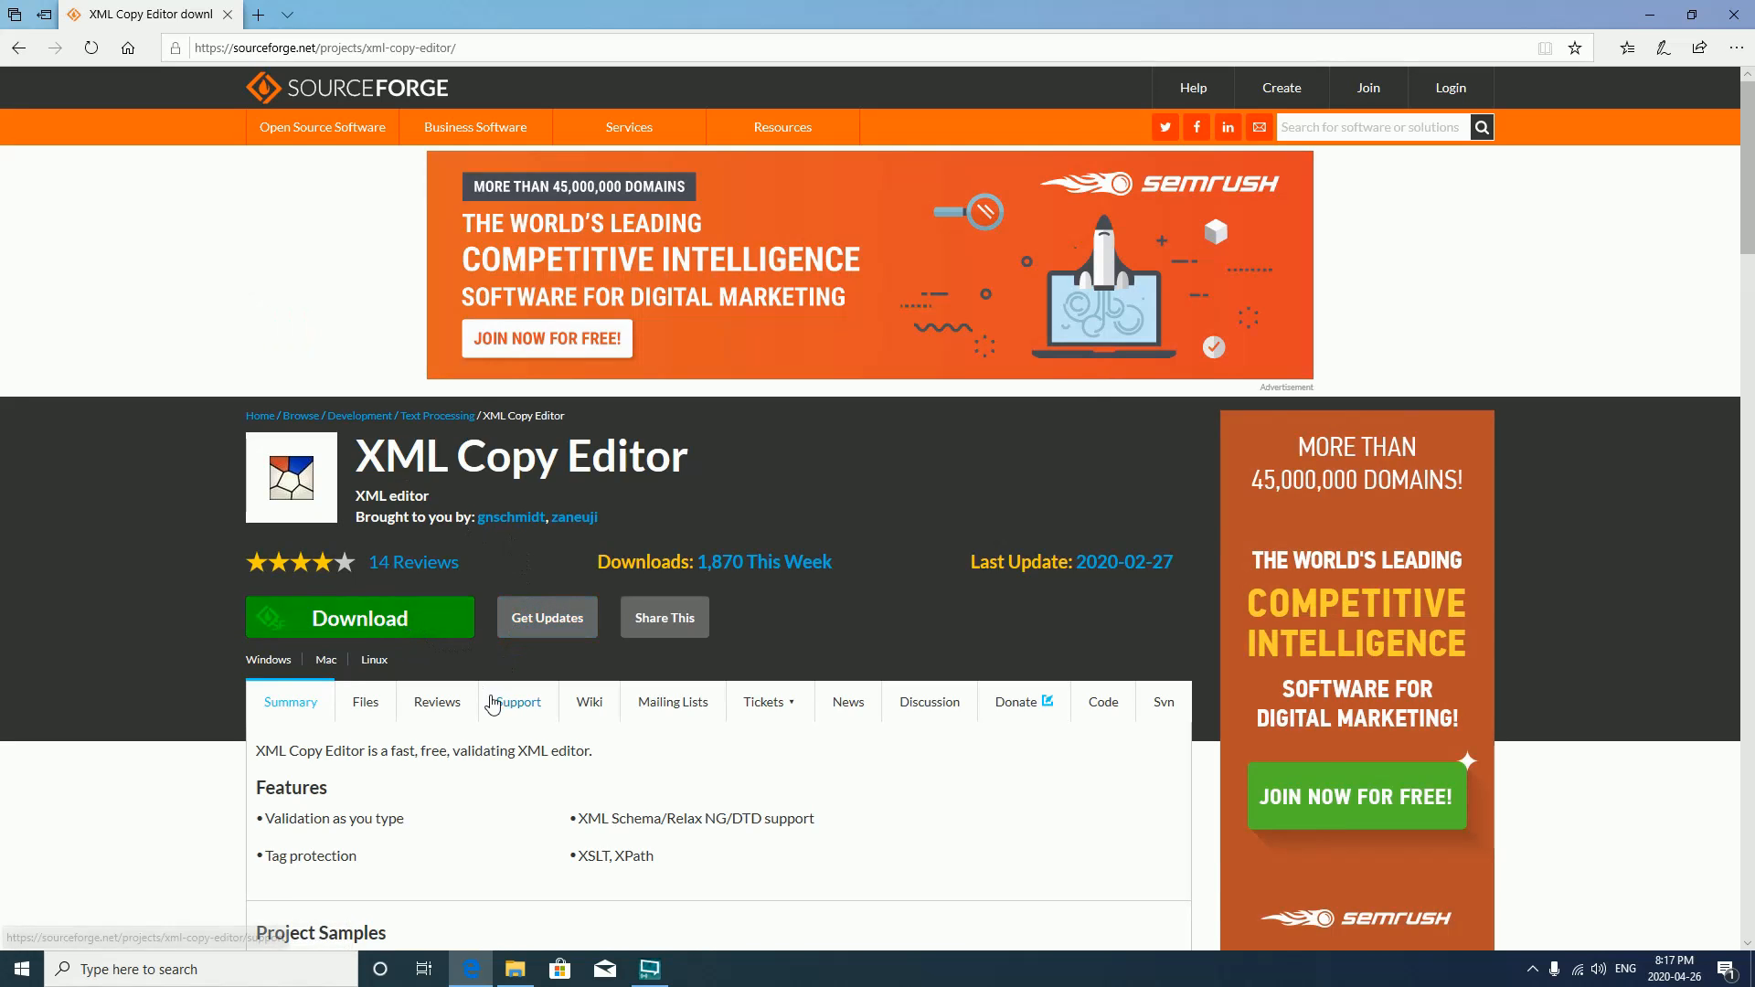
click(402, 624)
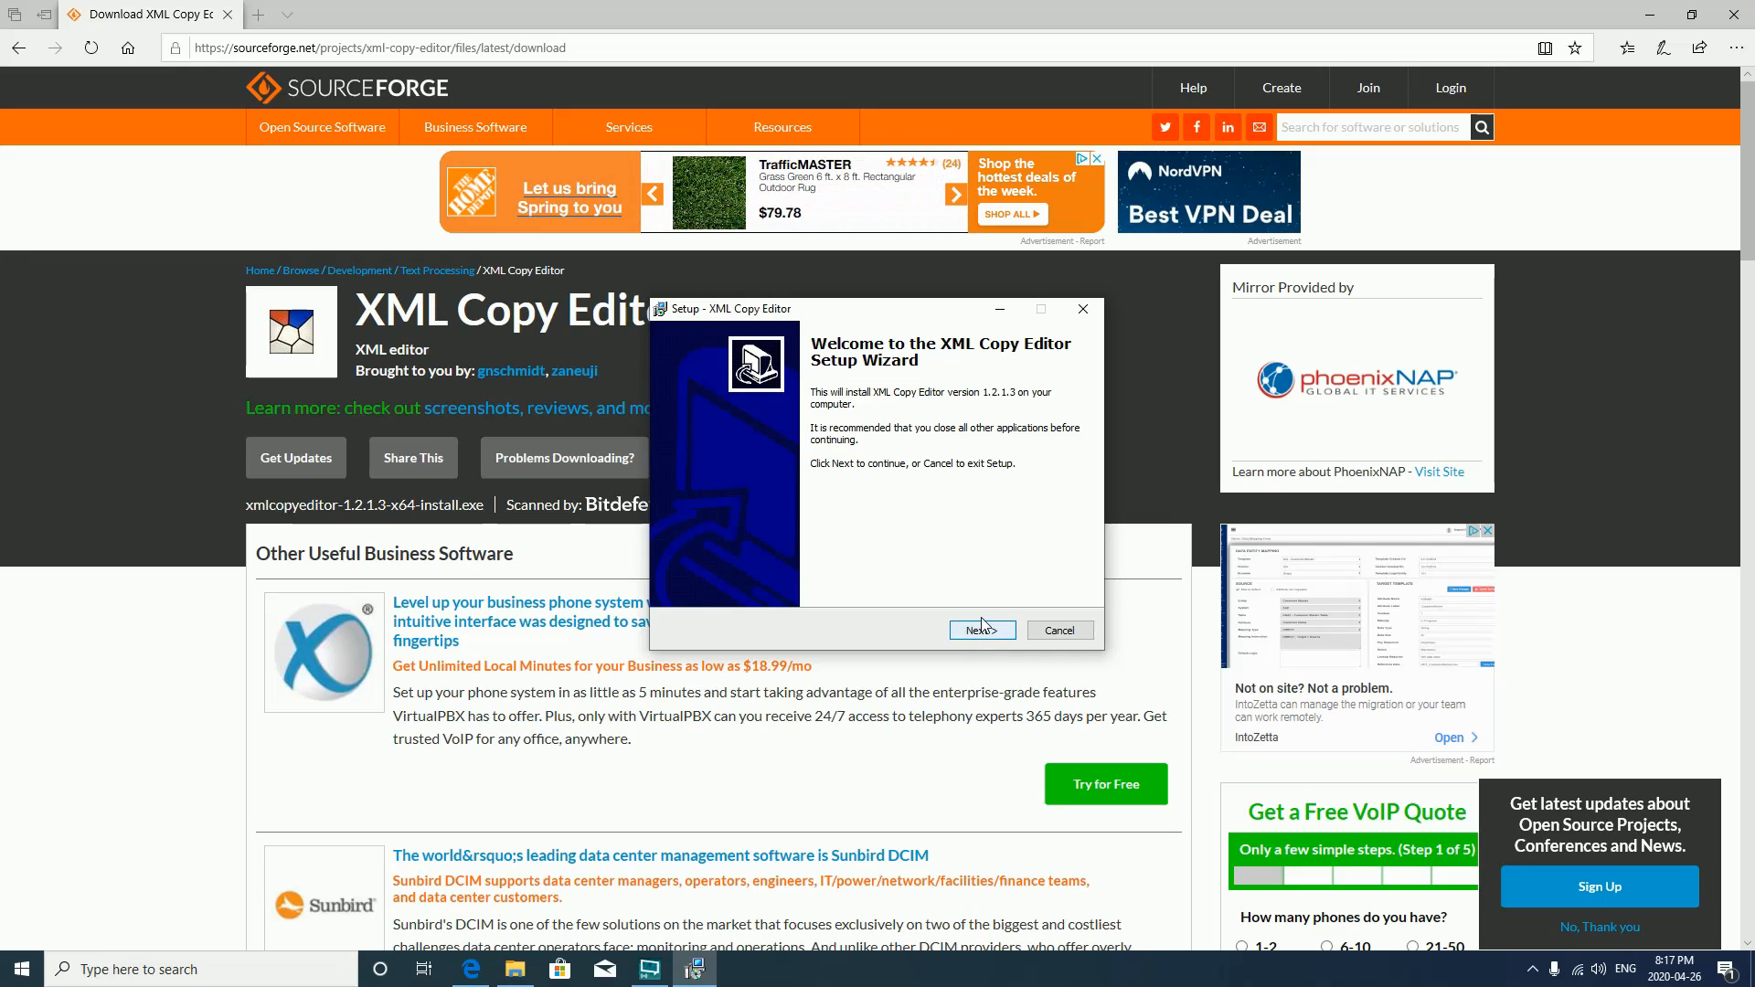
click(982, 630)
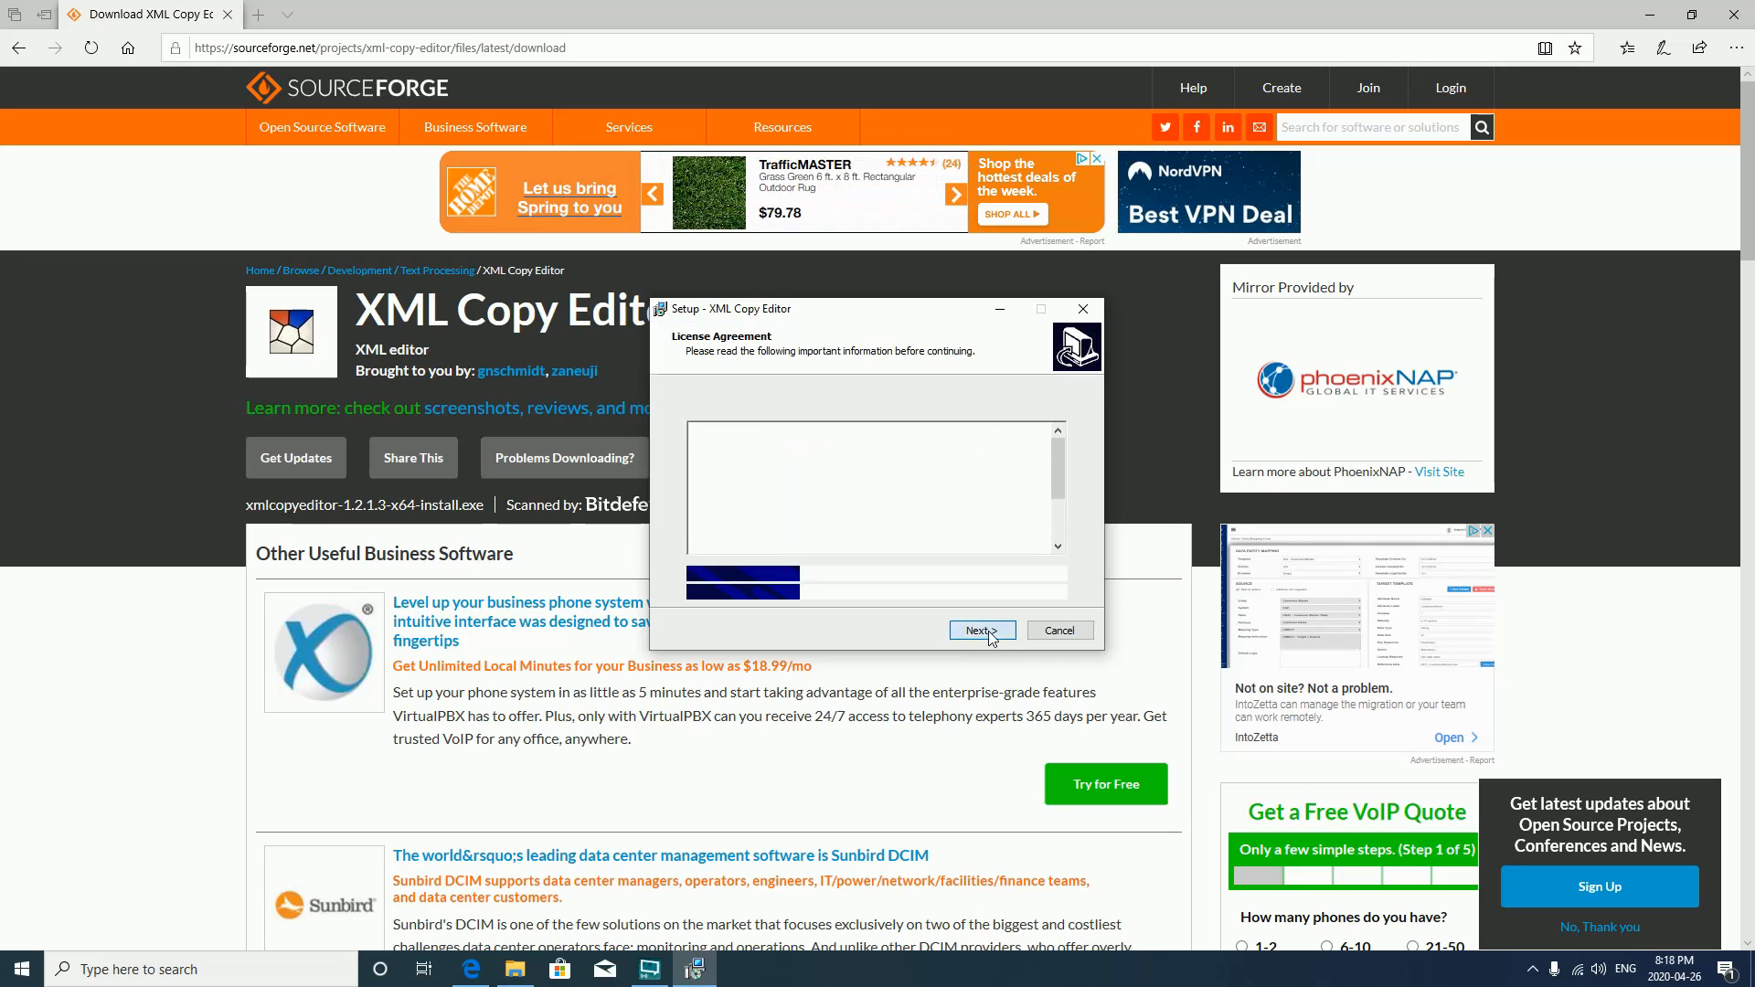
click(737, 574)
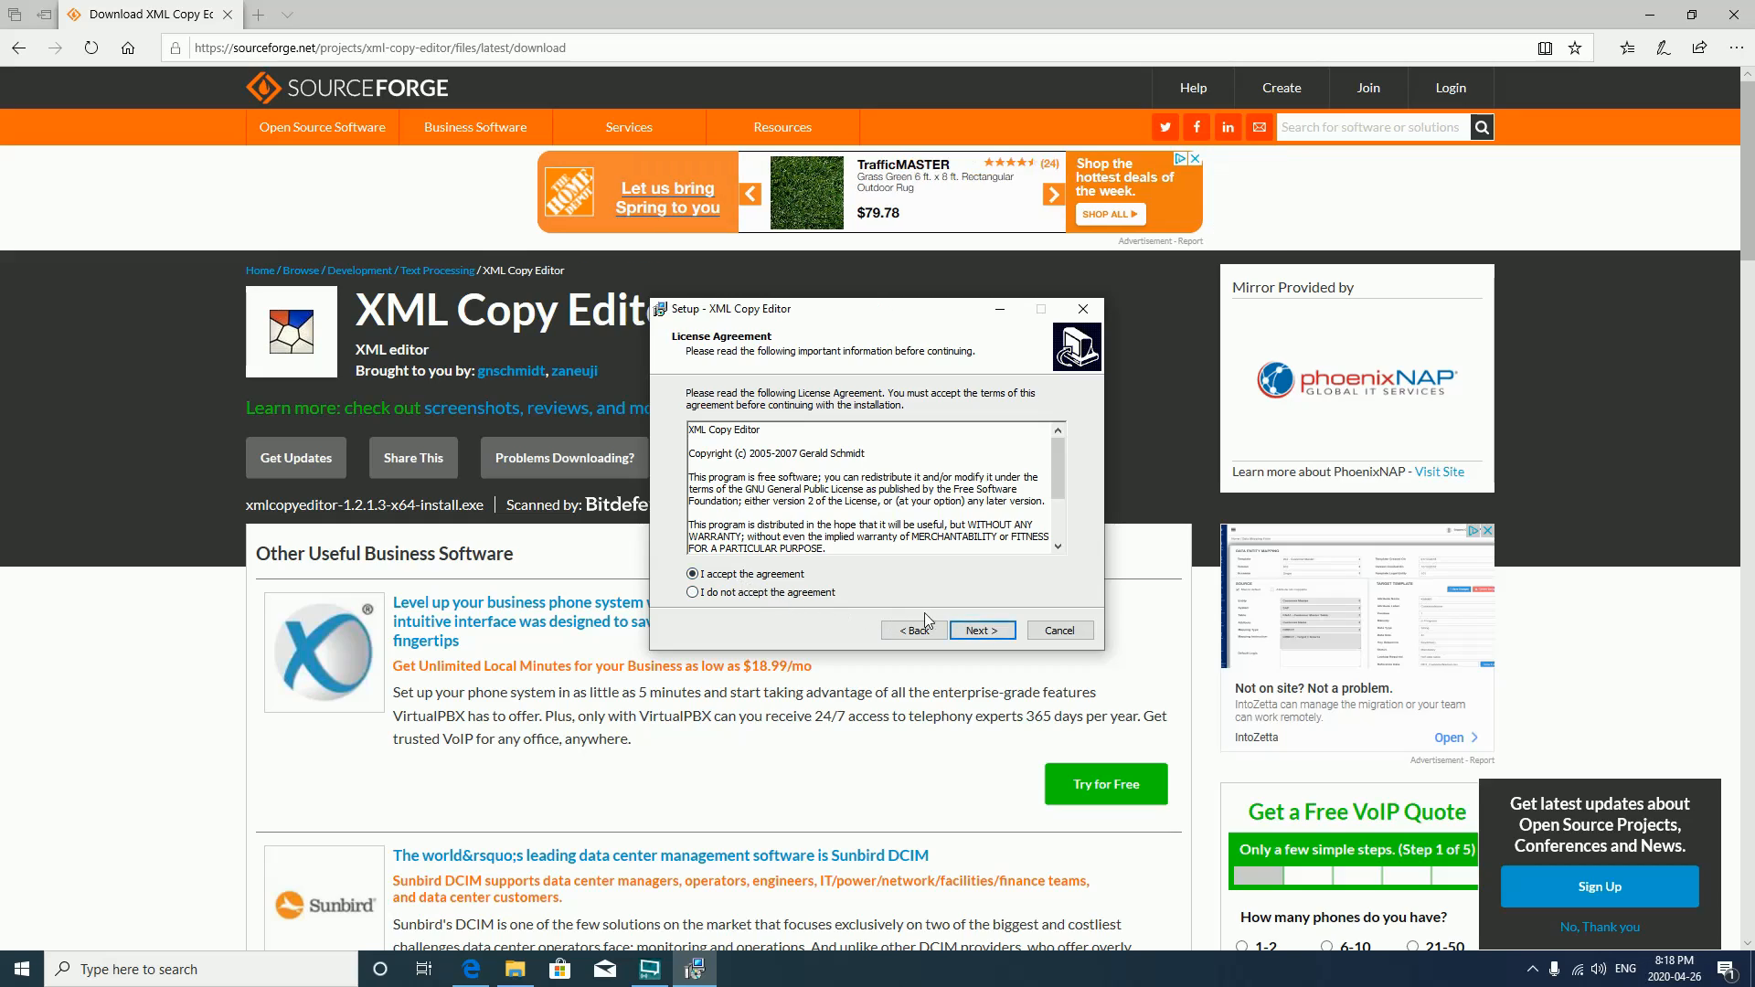
click(982, 629)
- Set the installation destination to E:\XML Copy Editor on the GST P500 (E:) drive
click(1031, 458)
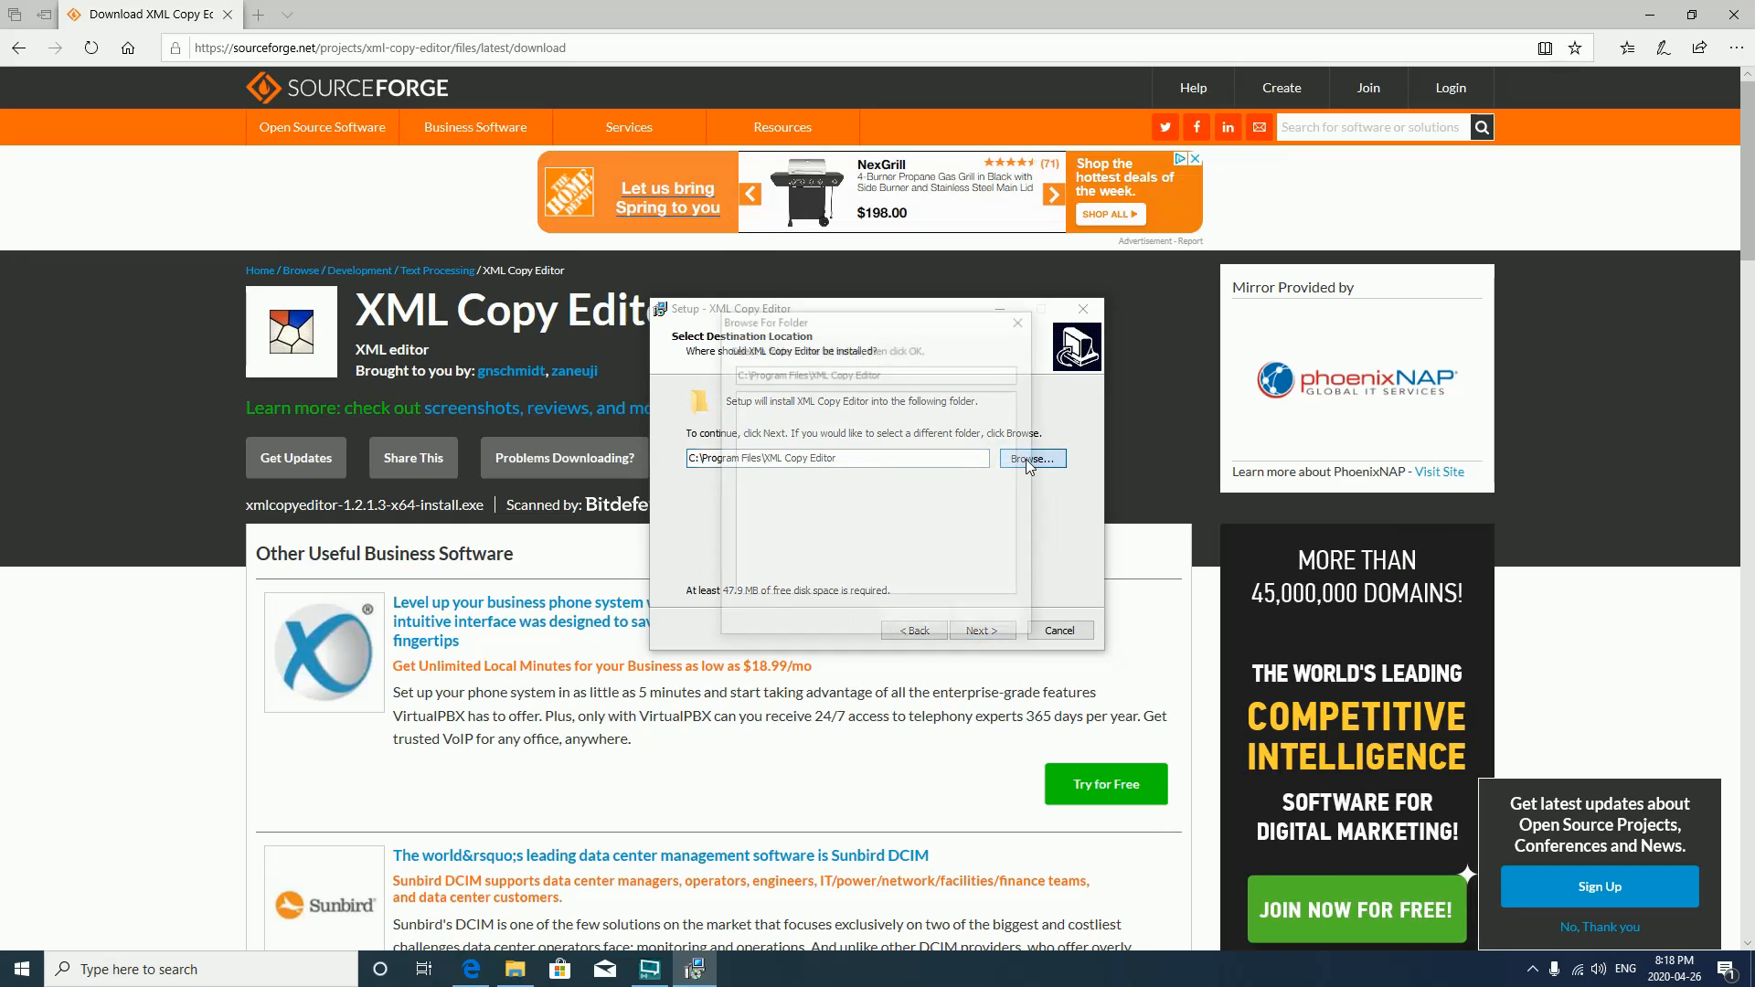
click(798, 548)
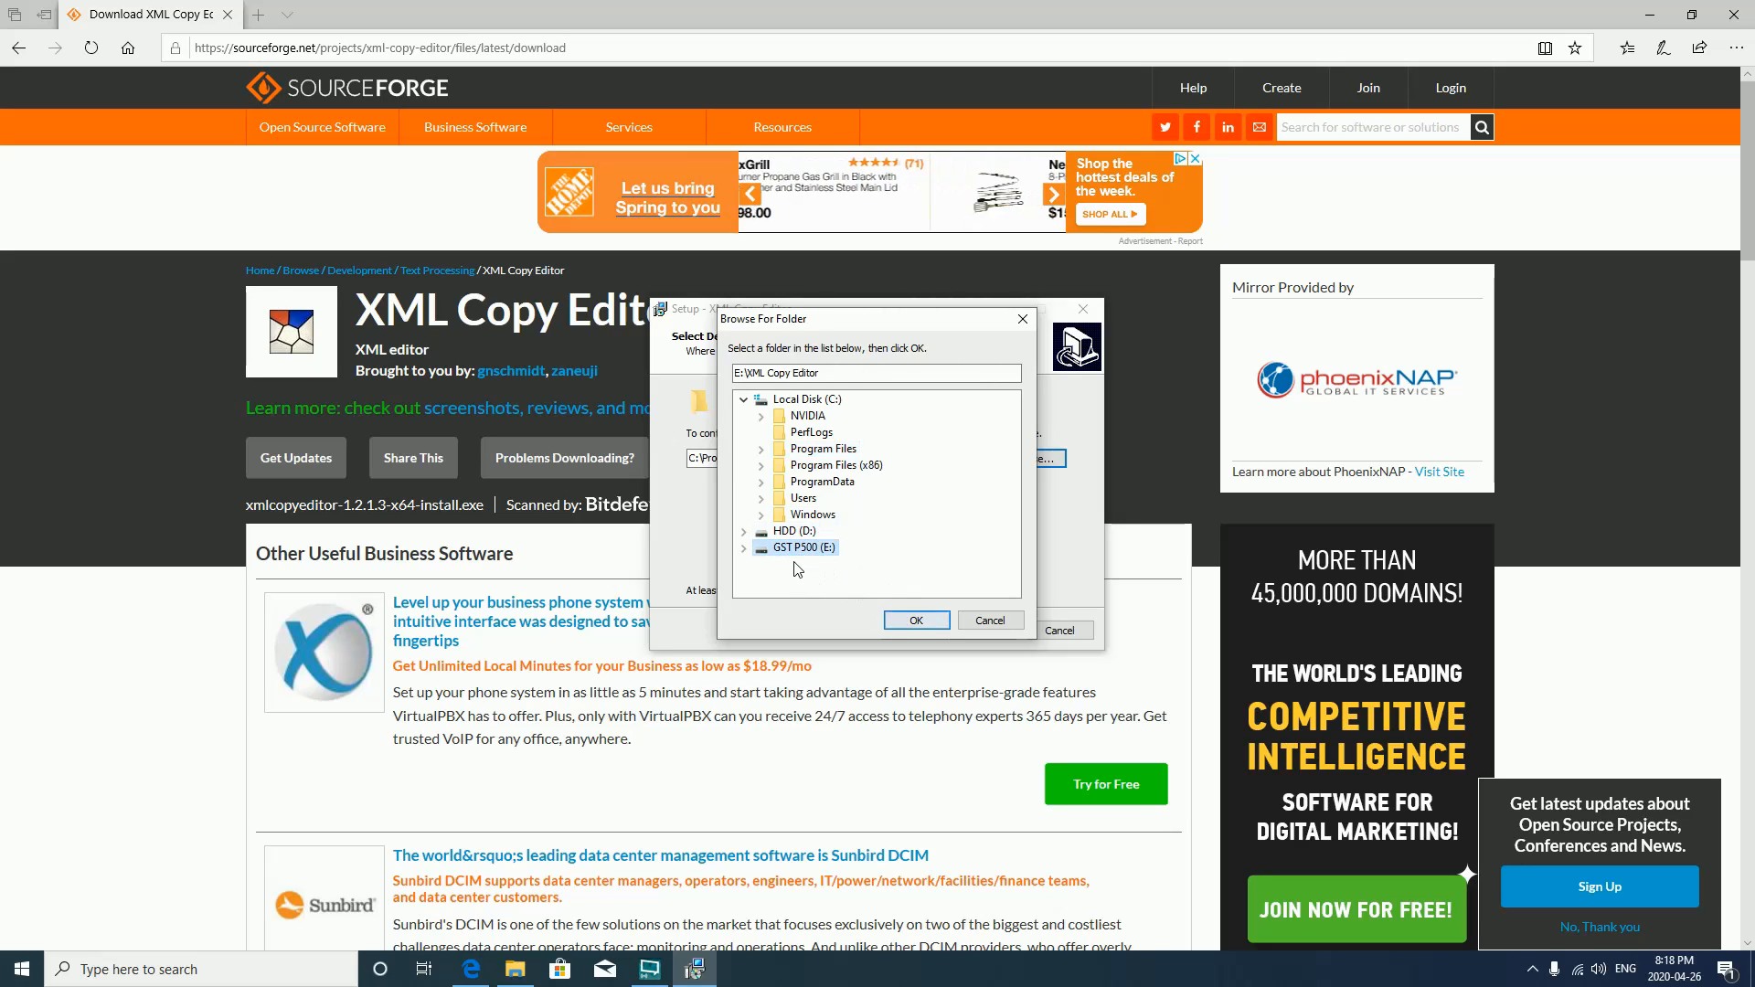
double_click(803, 548)
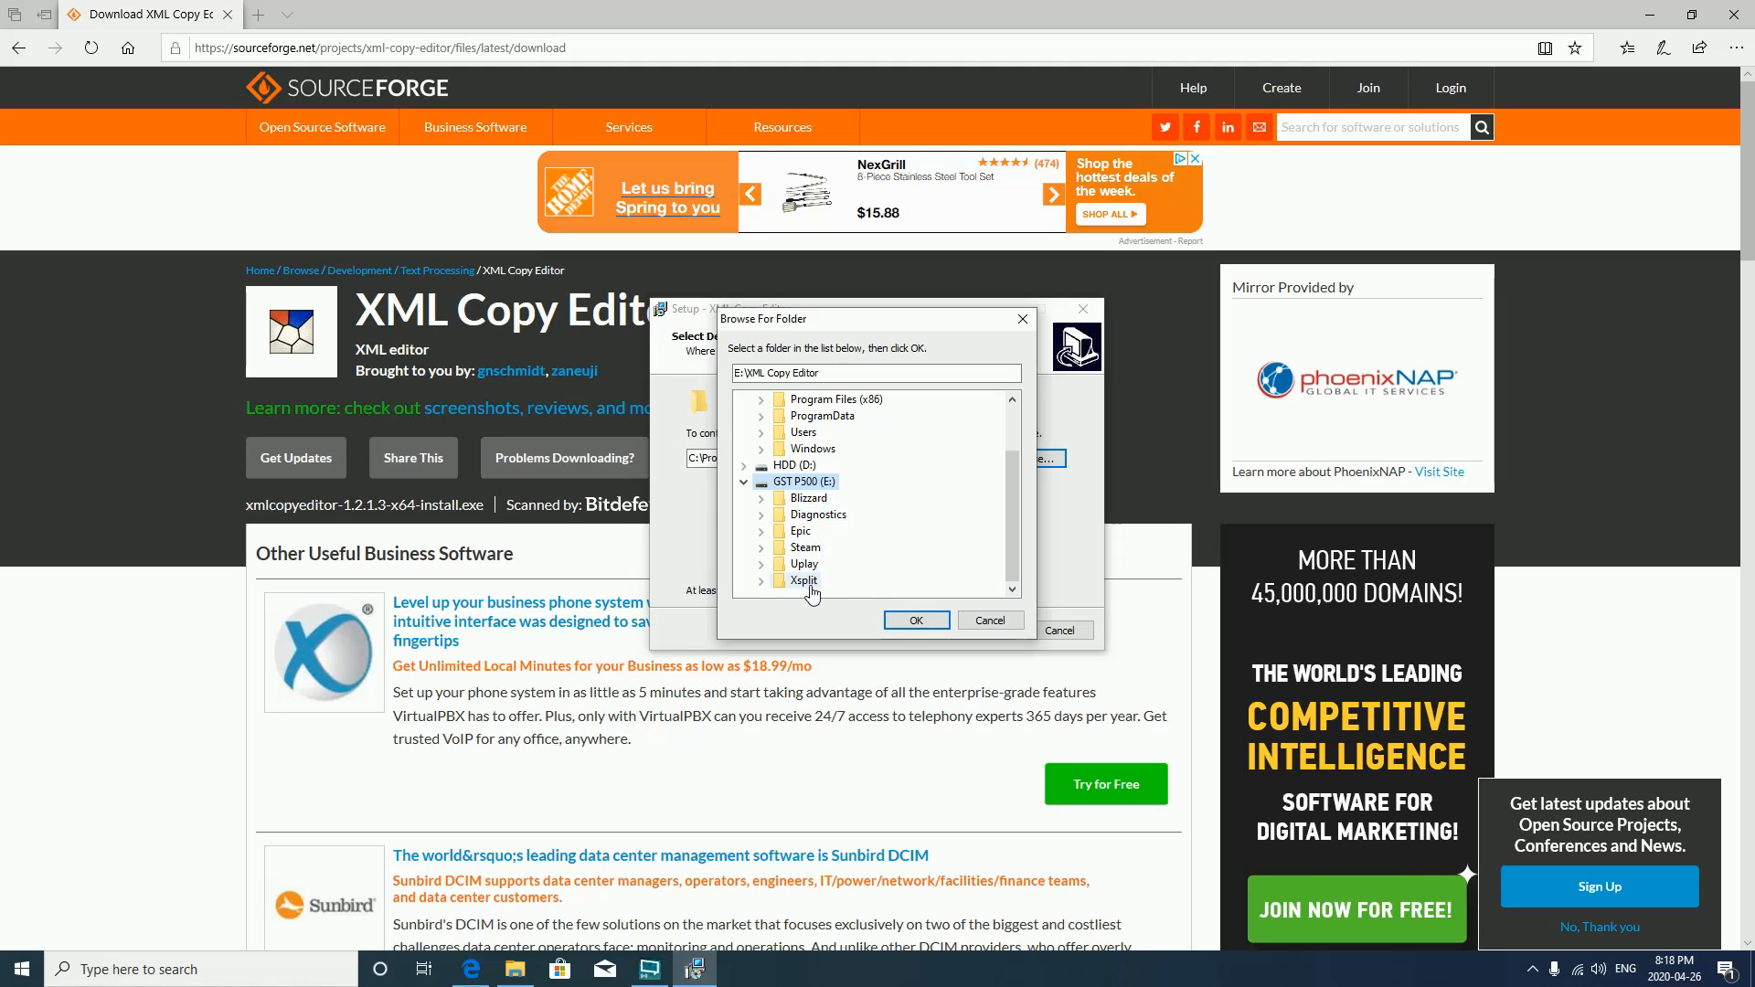
click(912, 622)
click(976, 631)
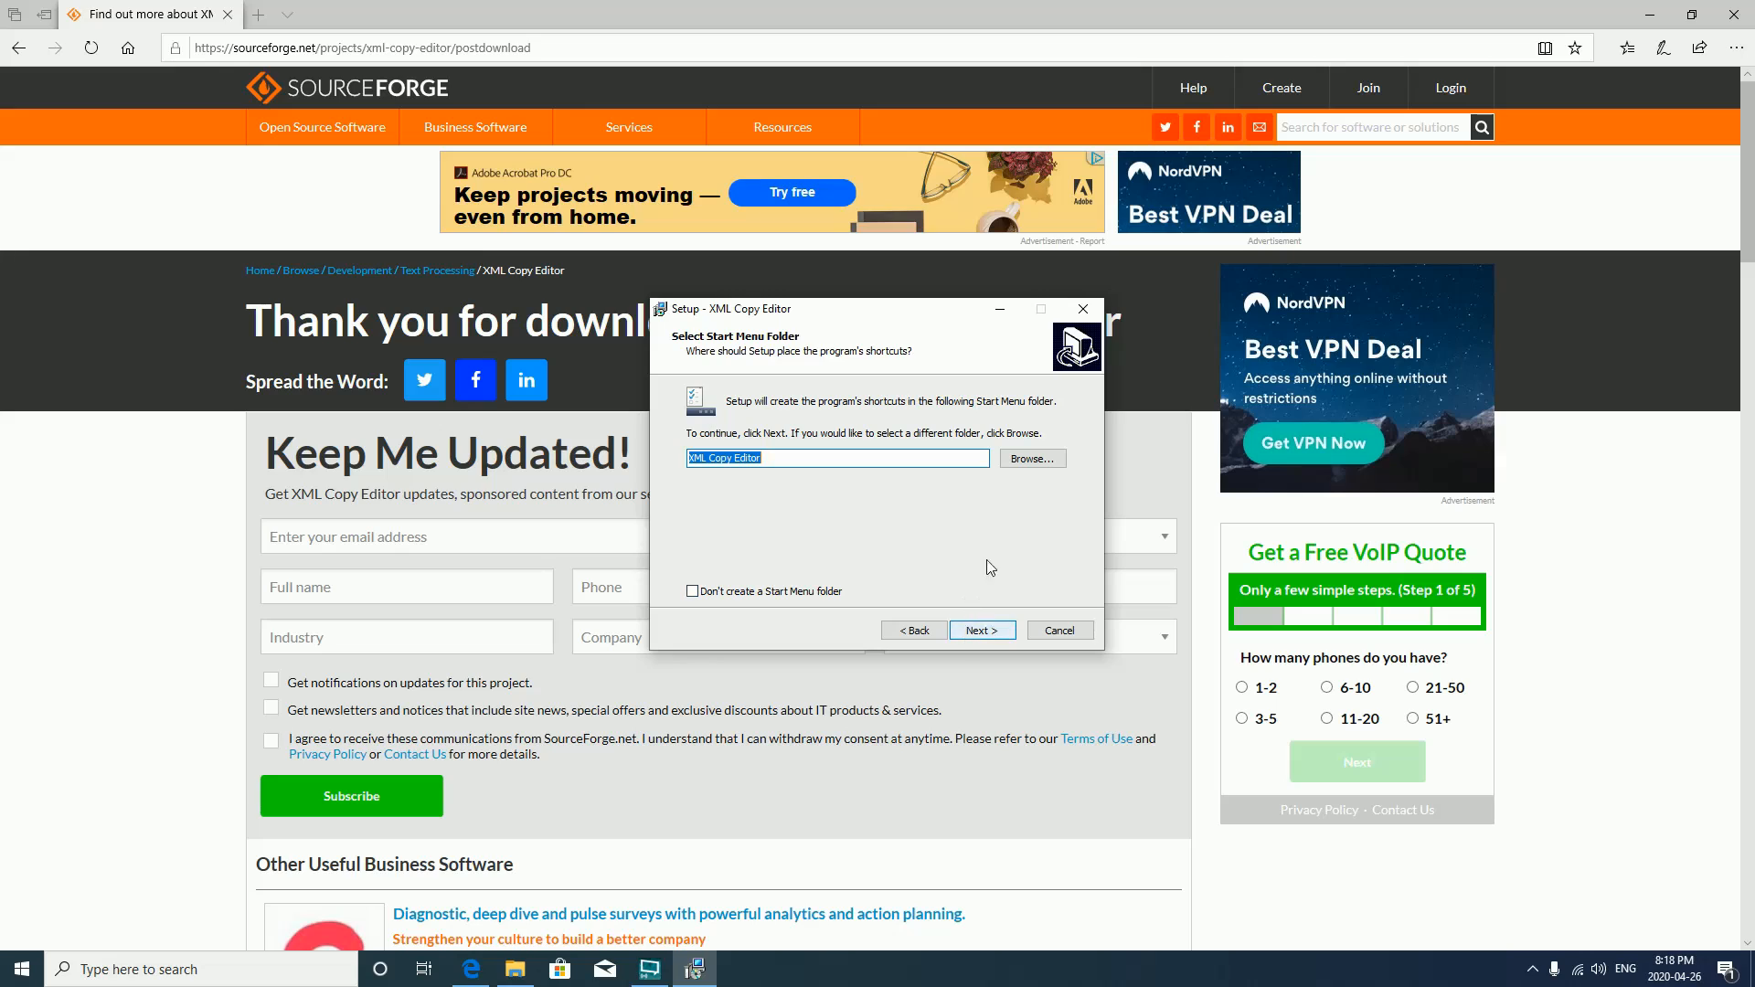
- Choose not to create a Start Menu folder and accept the full desktop installation with its default file associations
click(801, 593)
click(983, 631)
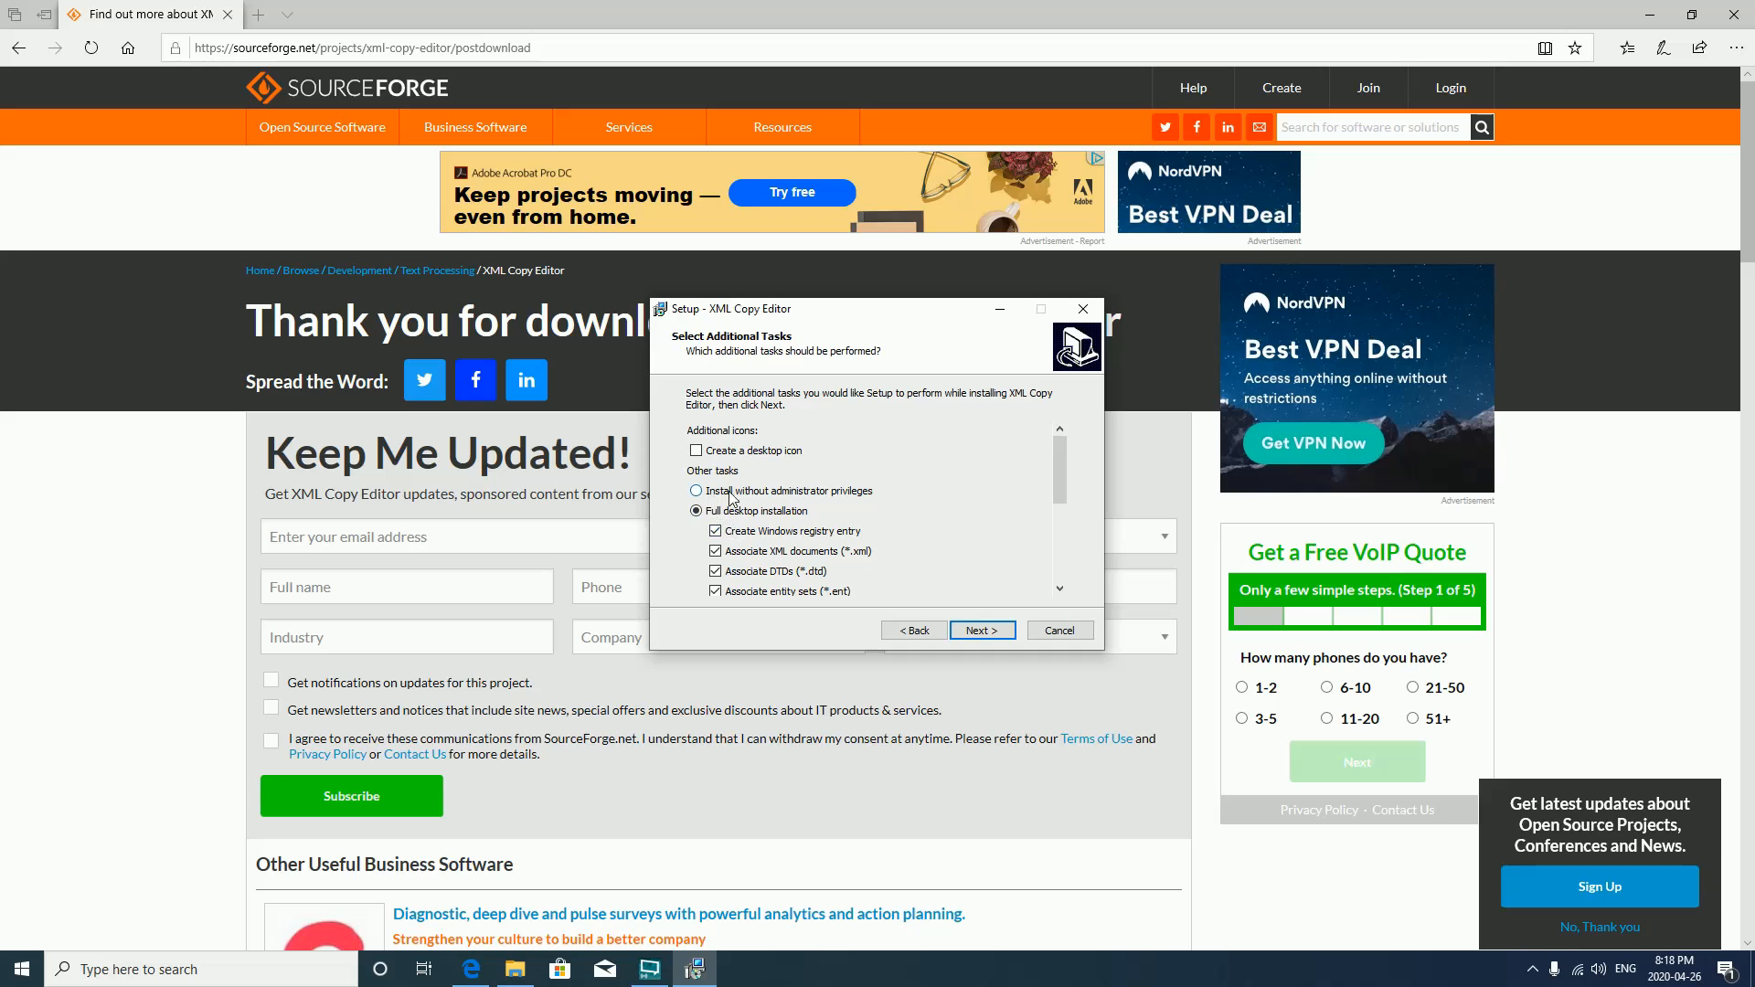
scroll(824, 523, down, 1)
scroll(827, 533, up, 1)
click(970, 633)
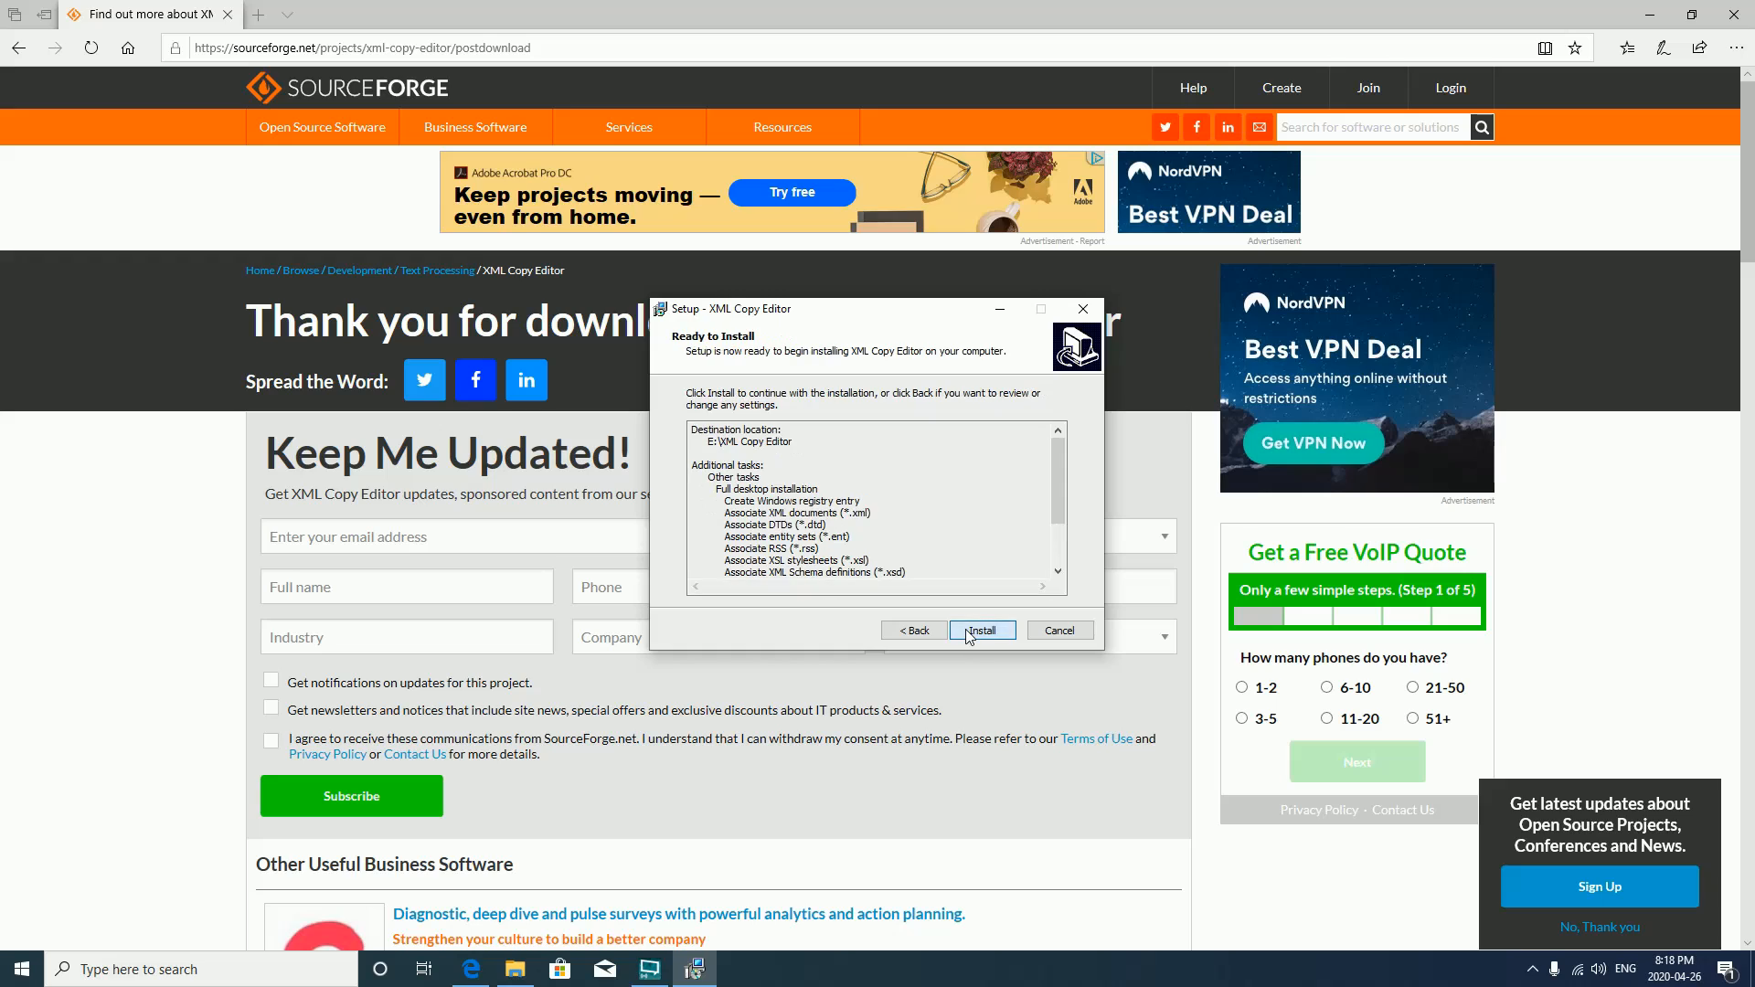
- Install XML Copy Editor, finish setup with the launch option on, and minimize the editor's window
click(972, 633)
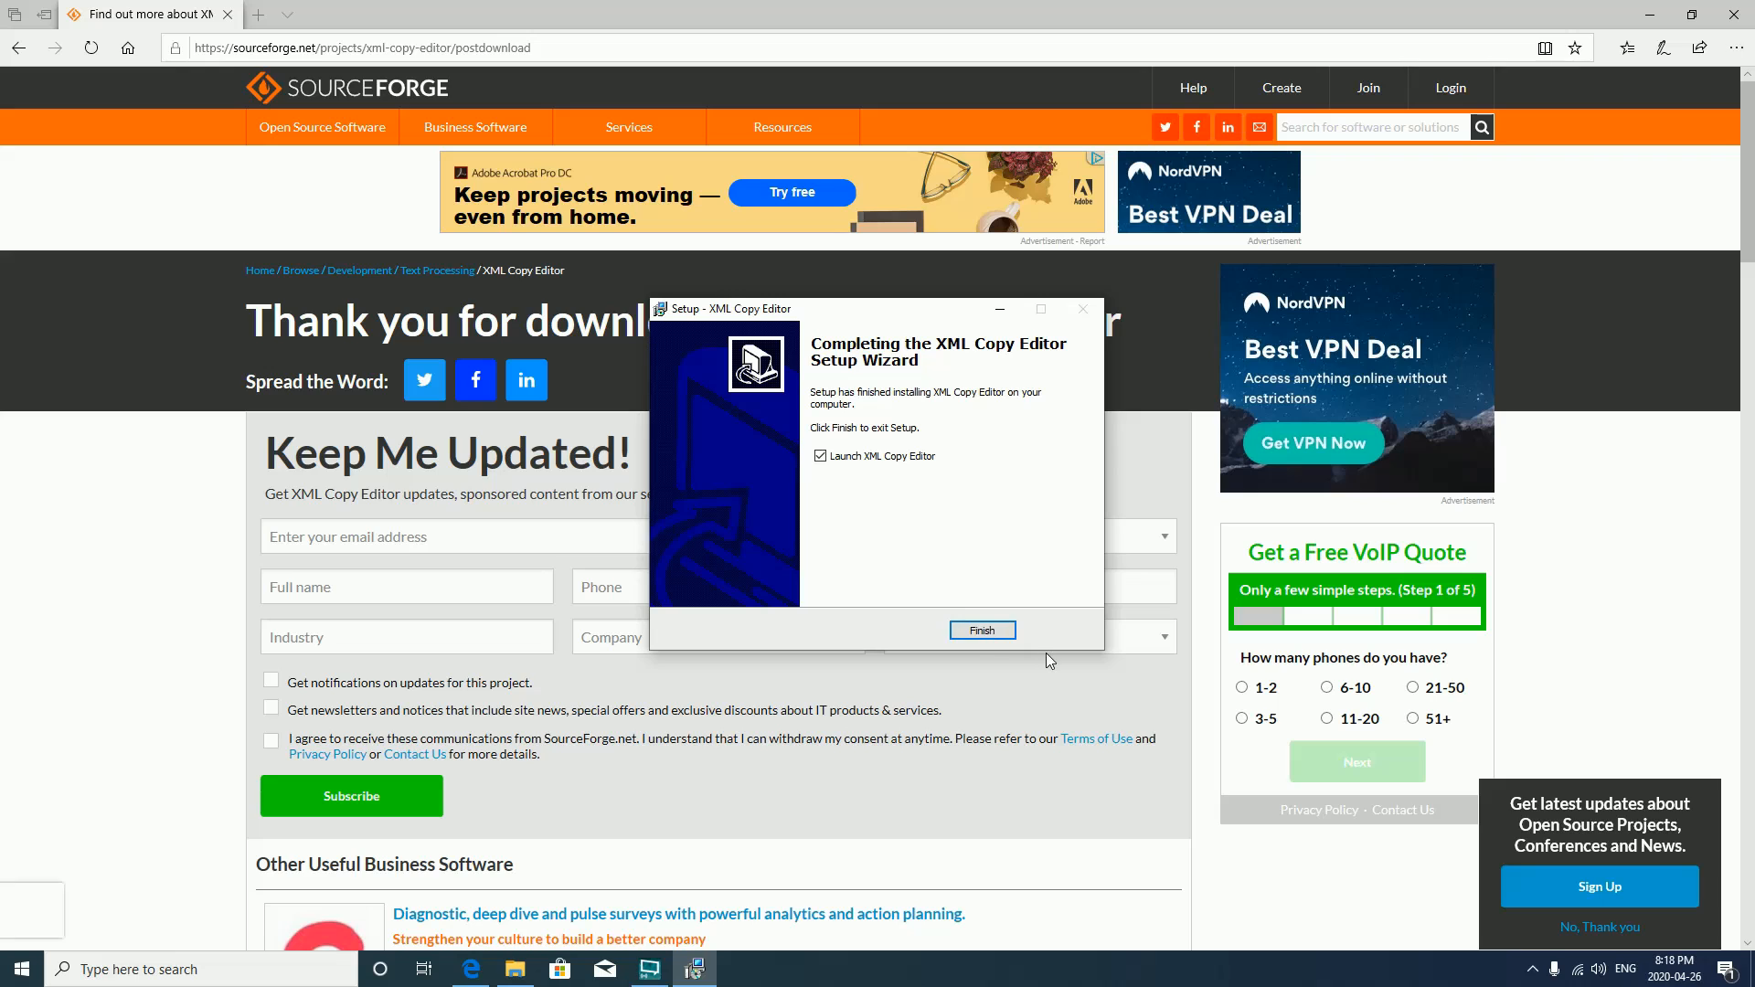
click(980, 632)
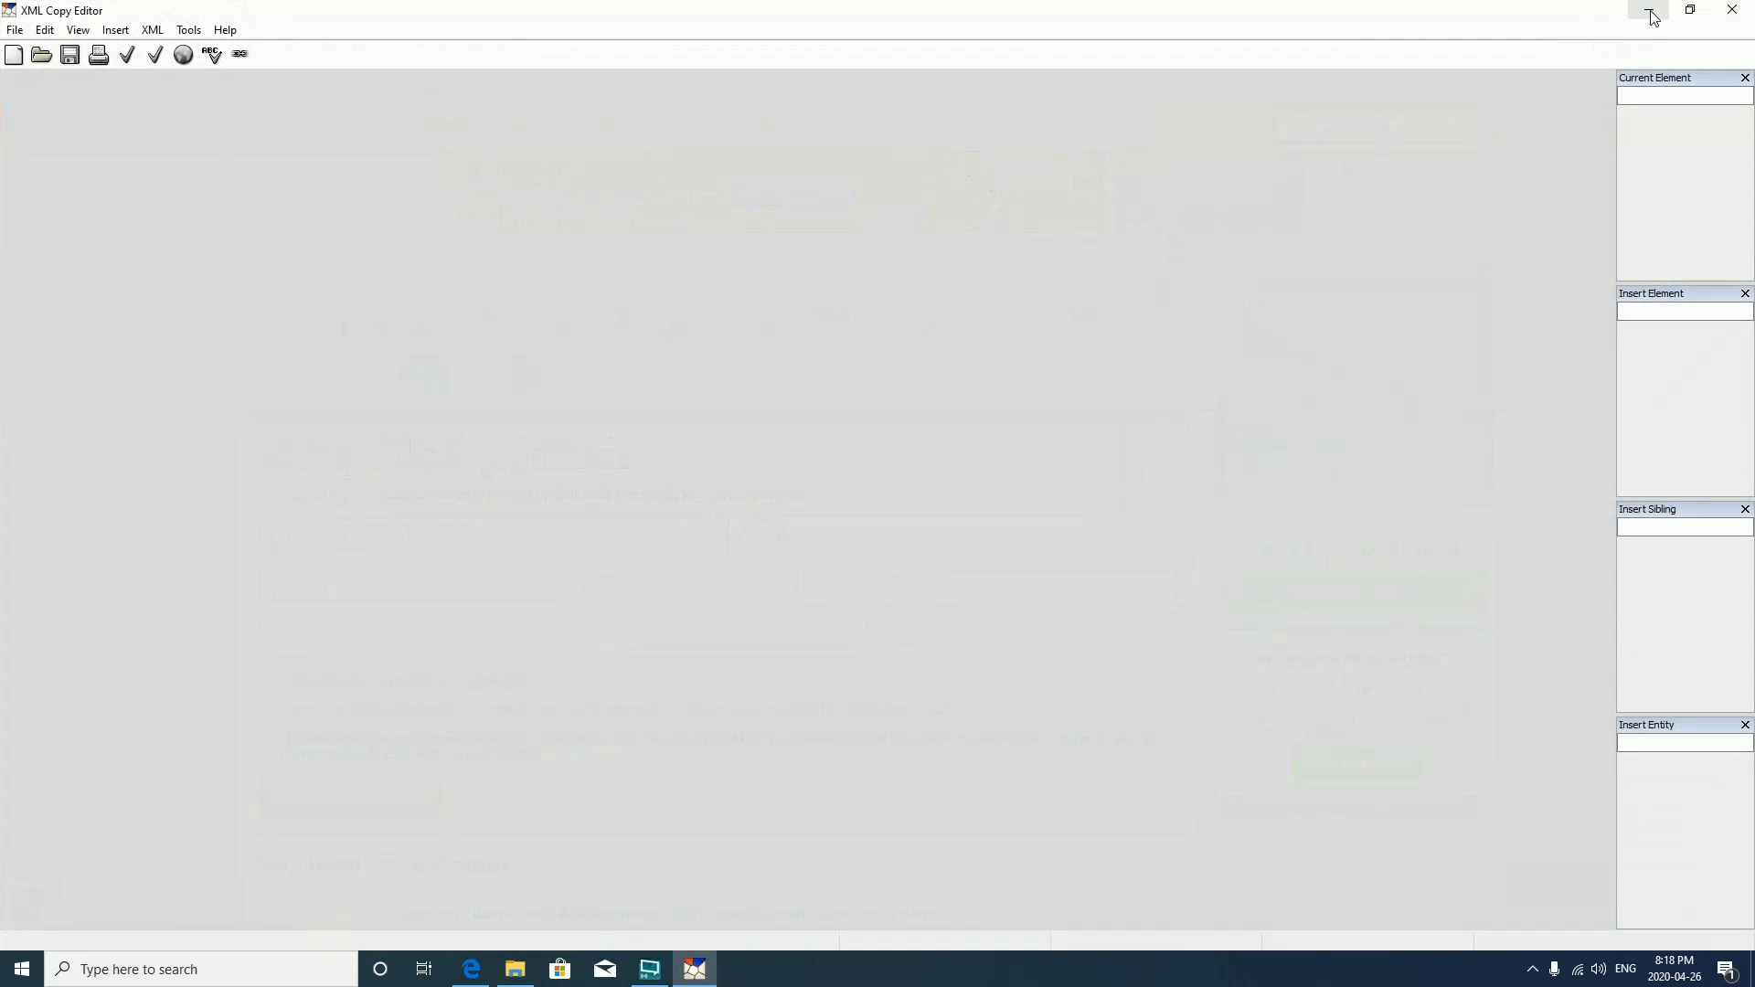
click(1654, 18)
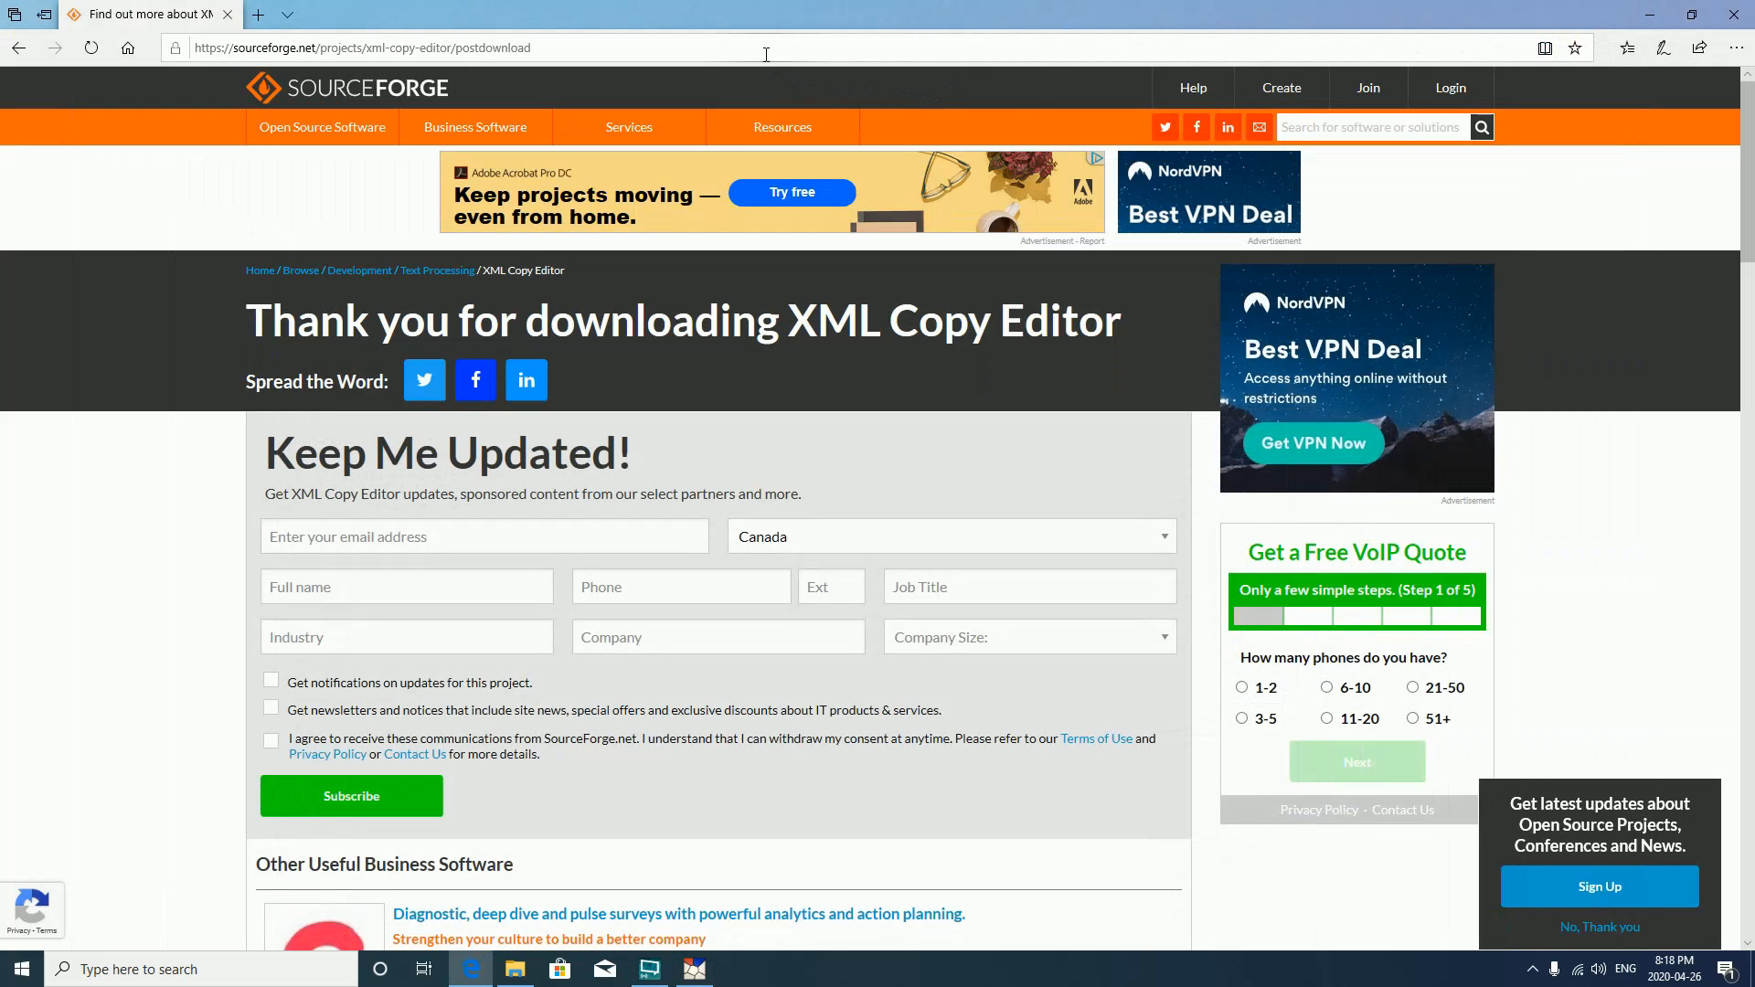
- Search the web for "rtx voice" and find the app download link in the NVIDIA RTX Voice: Setup Guide
click(572, 55)
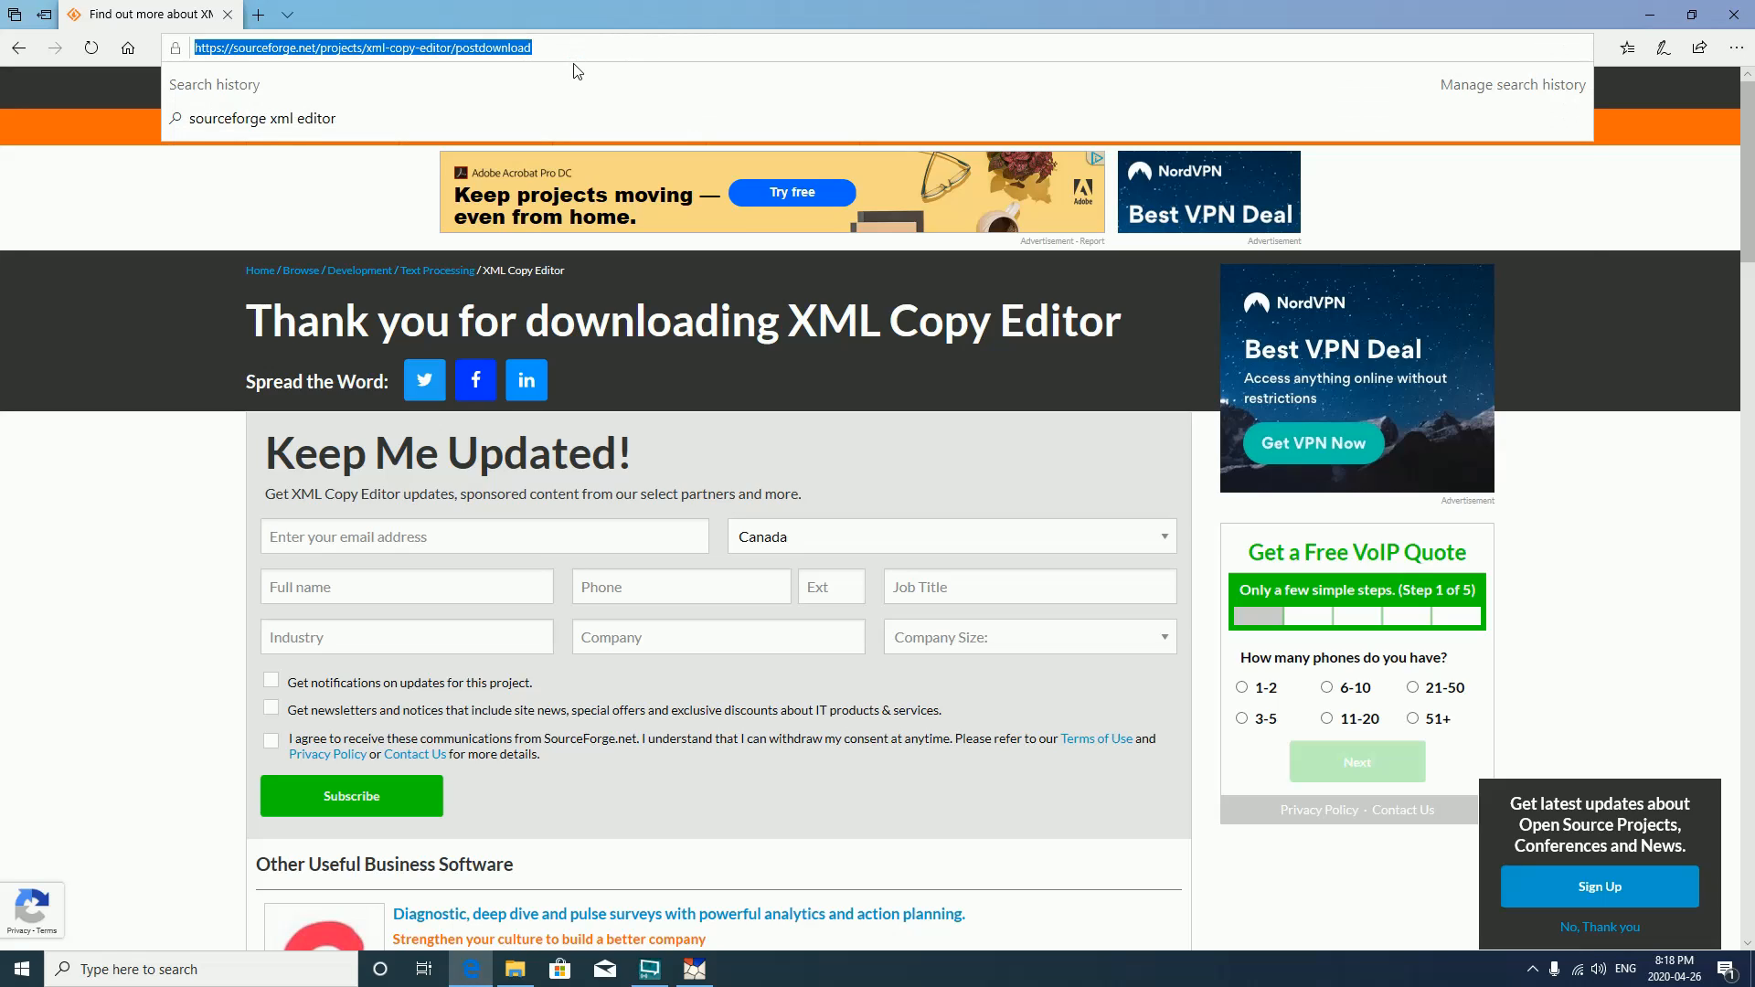
text(rtx voice)
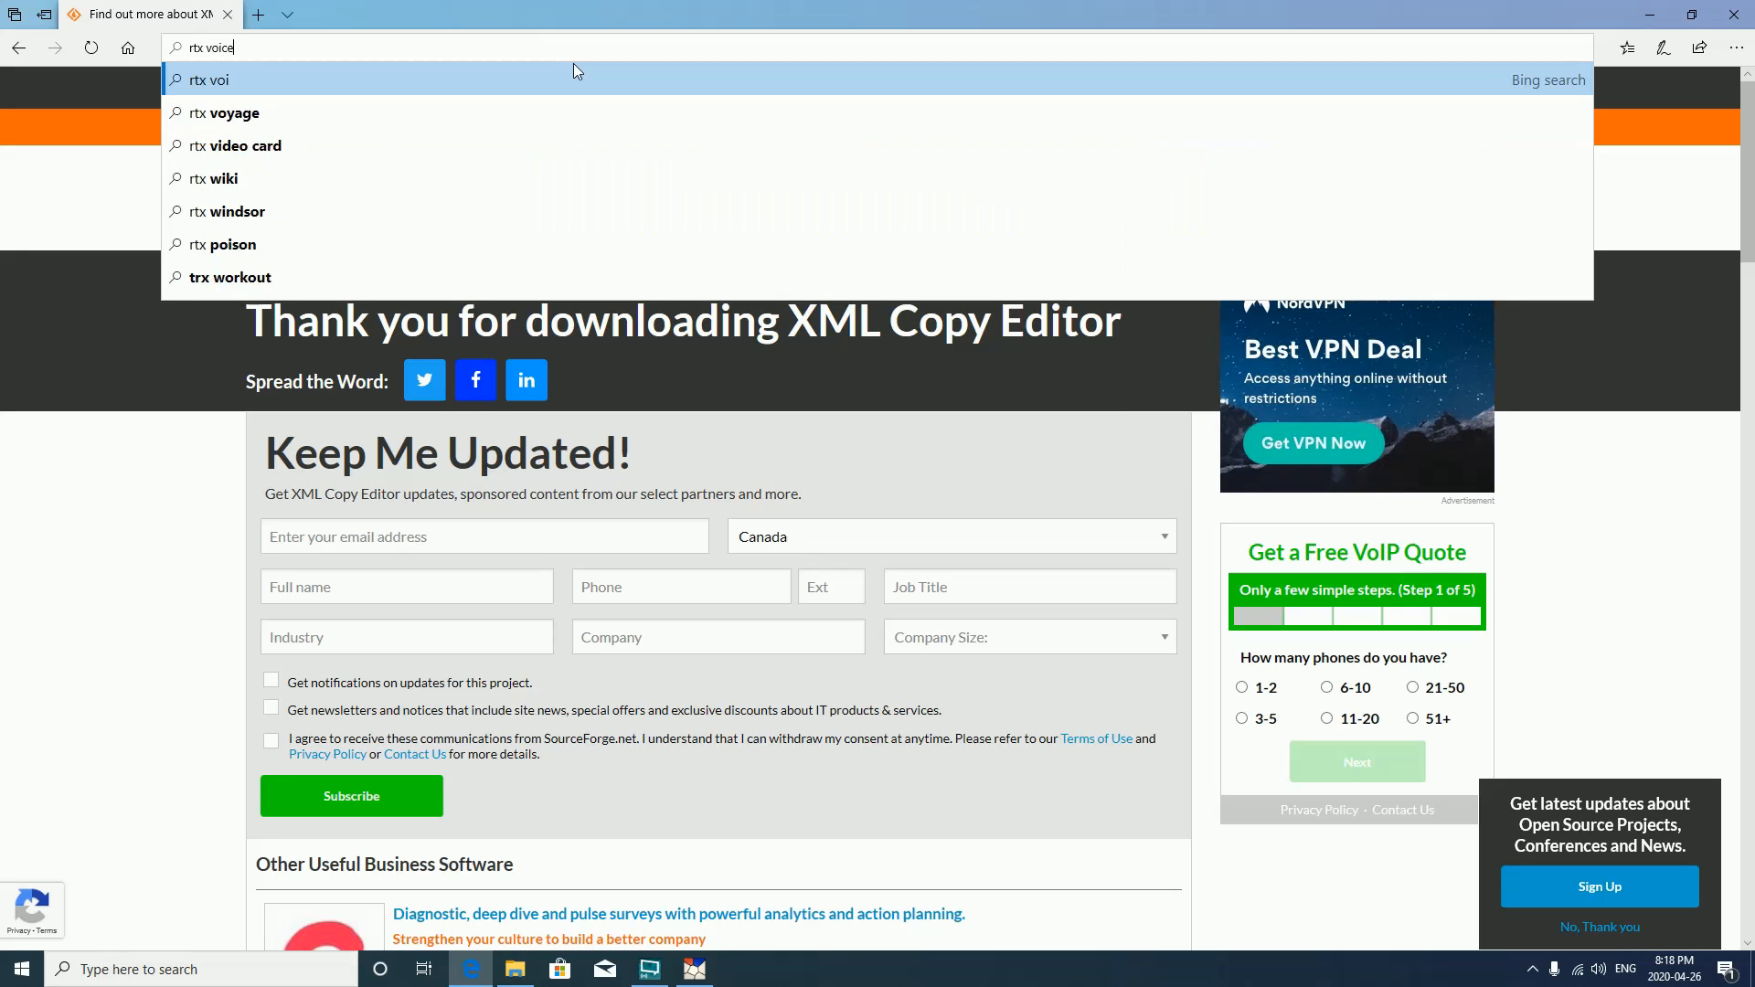
key(Return)
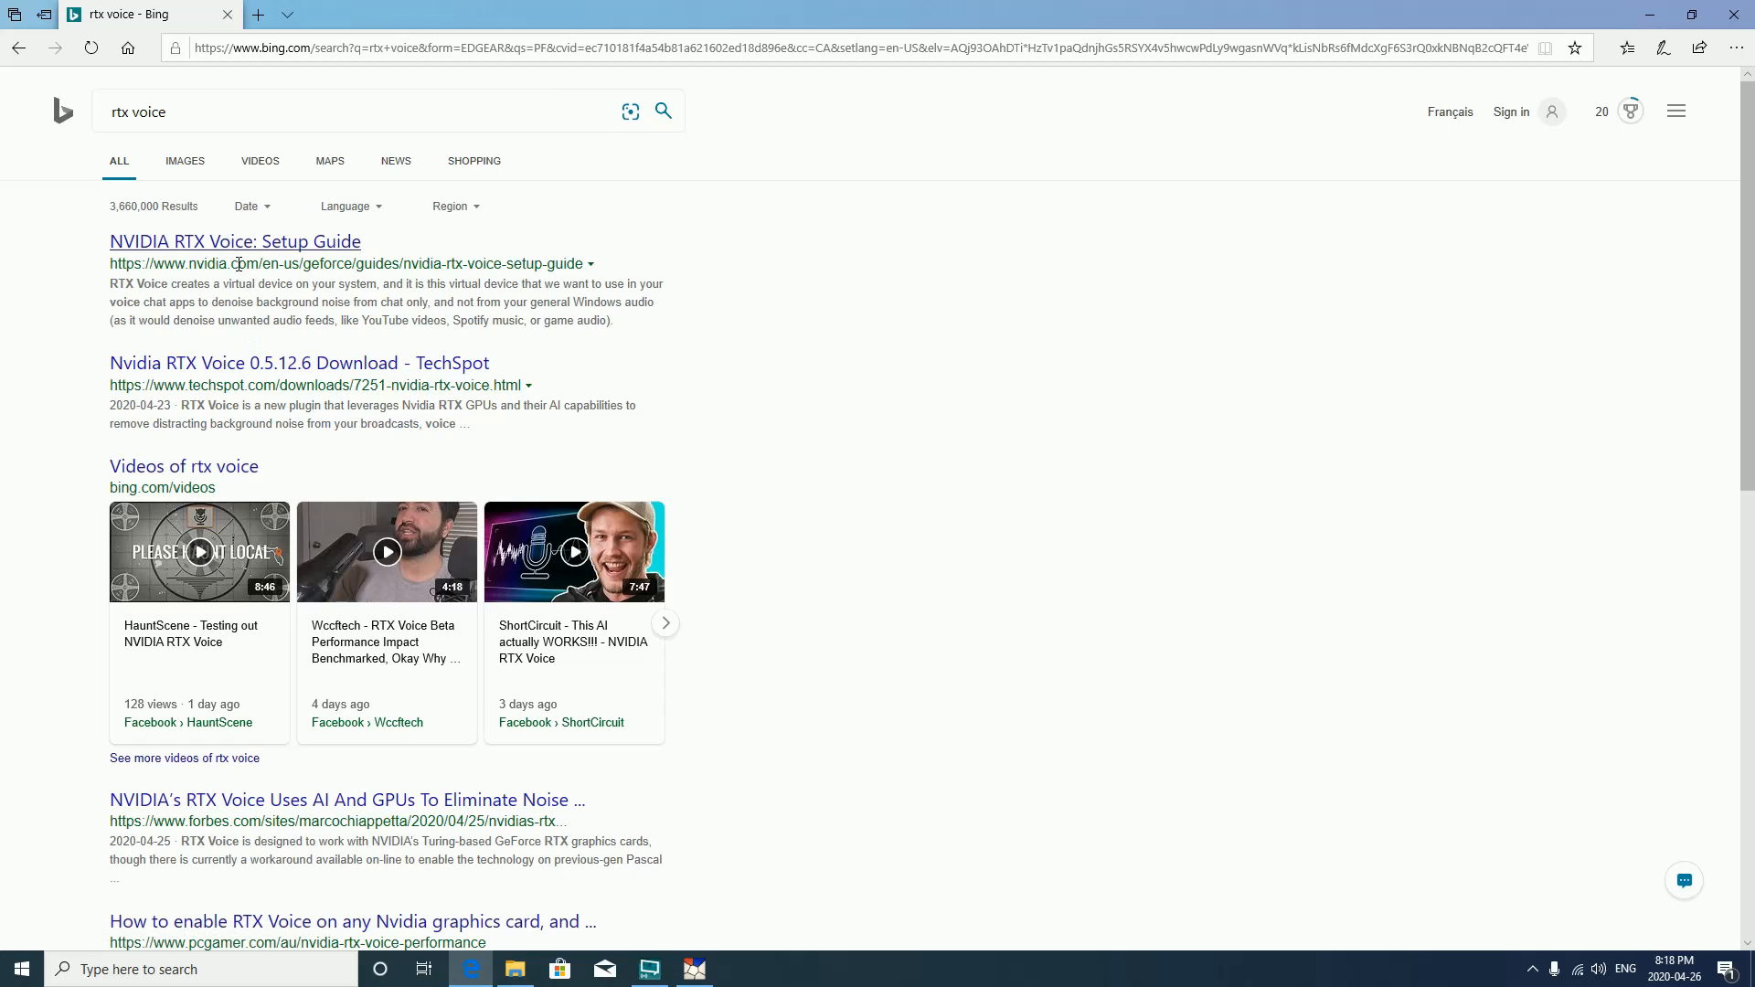
click(240, 243)
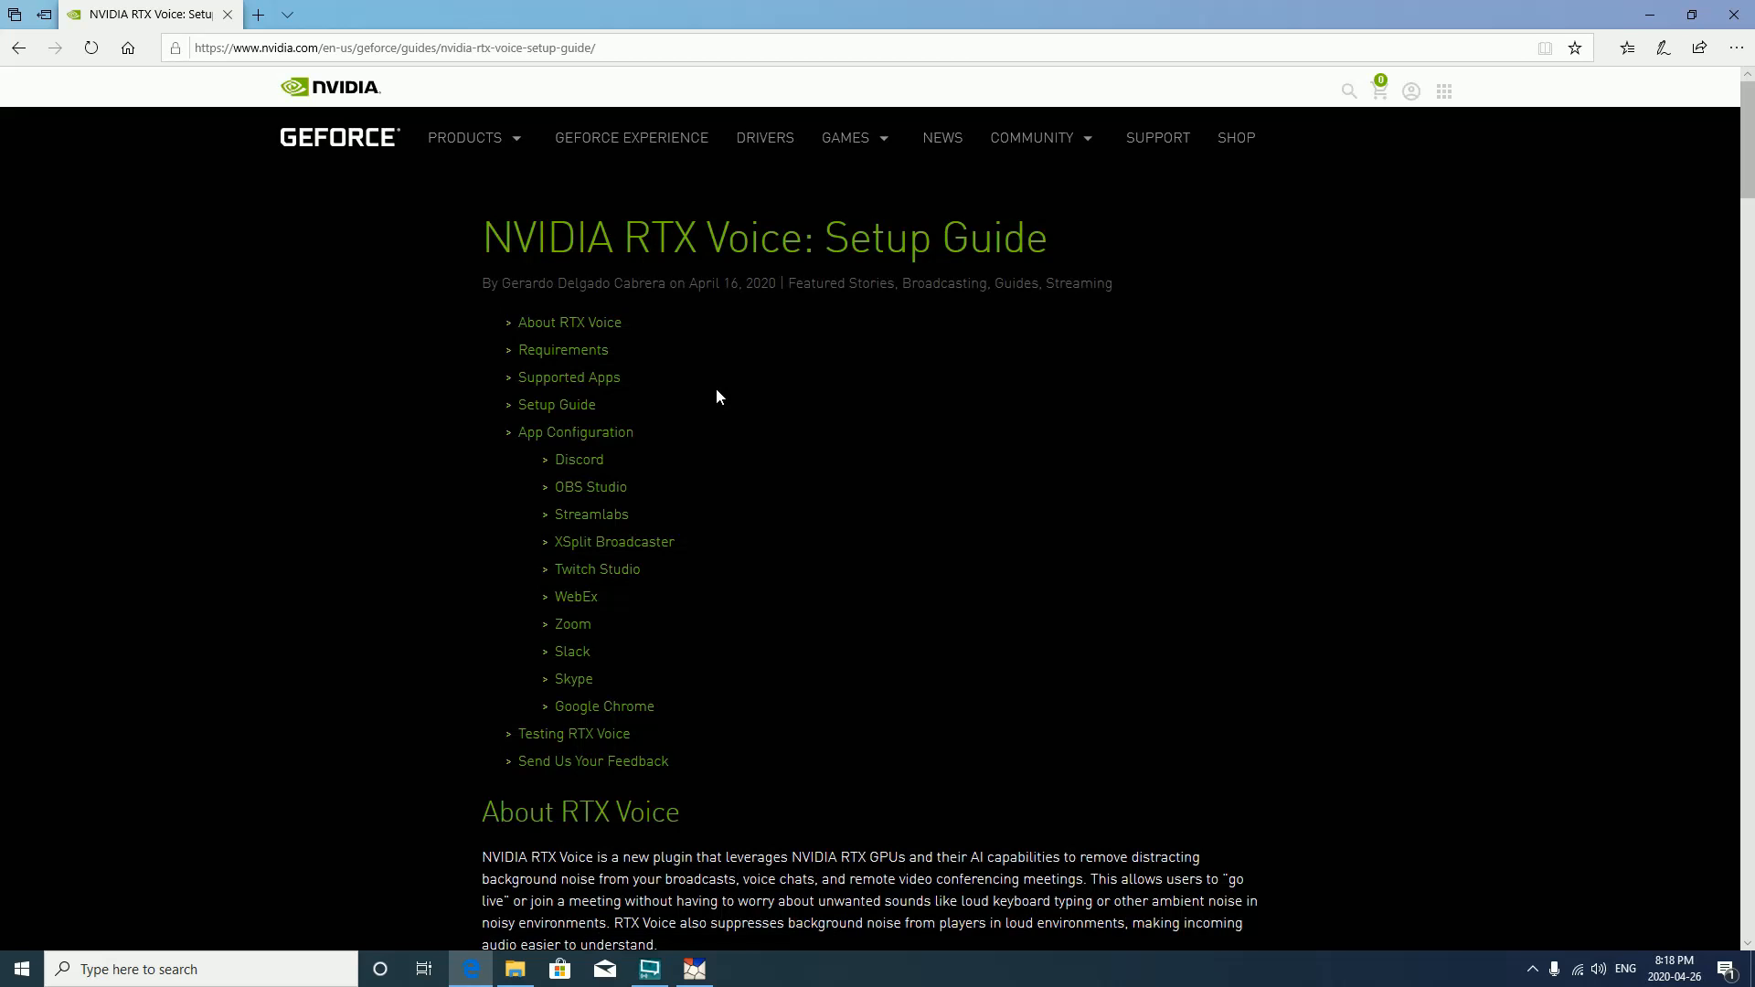
scroll(745, 391, down, 7)
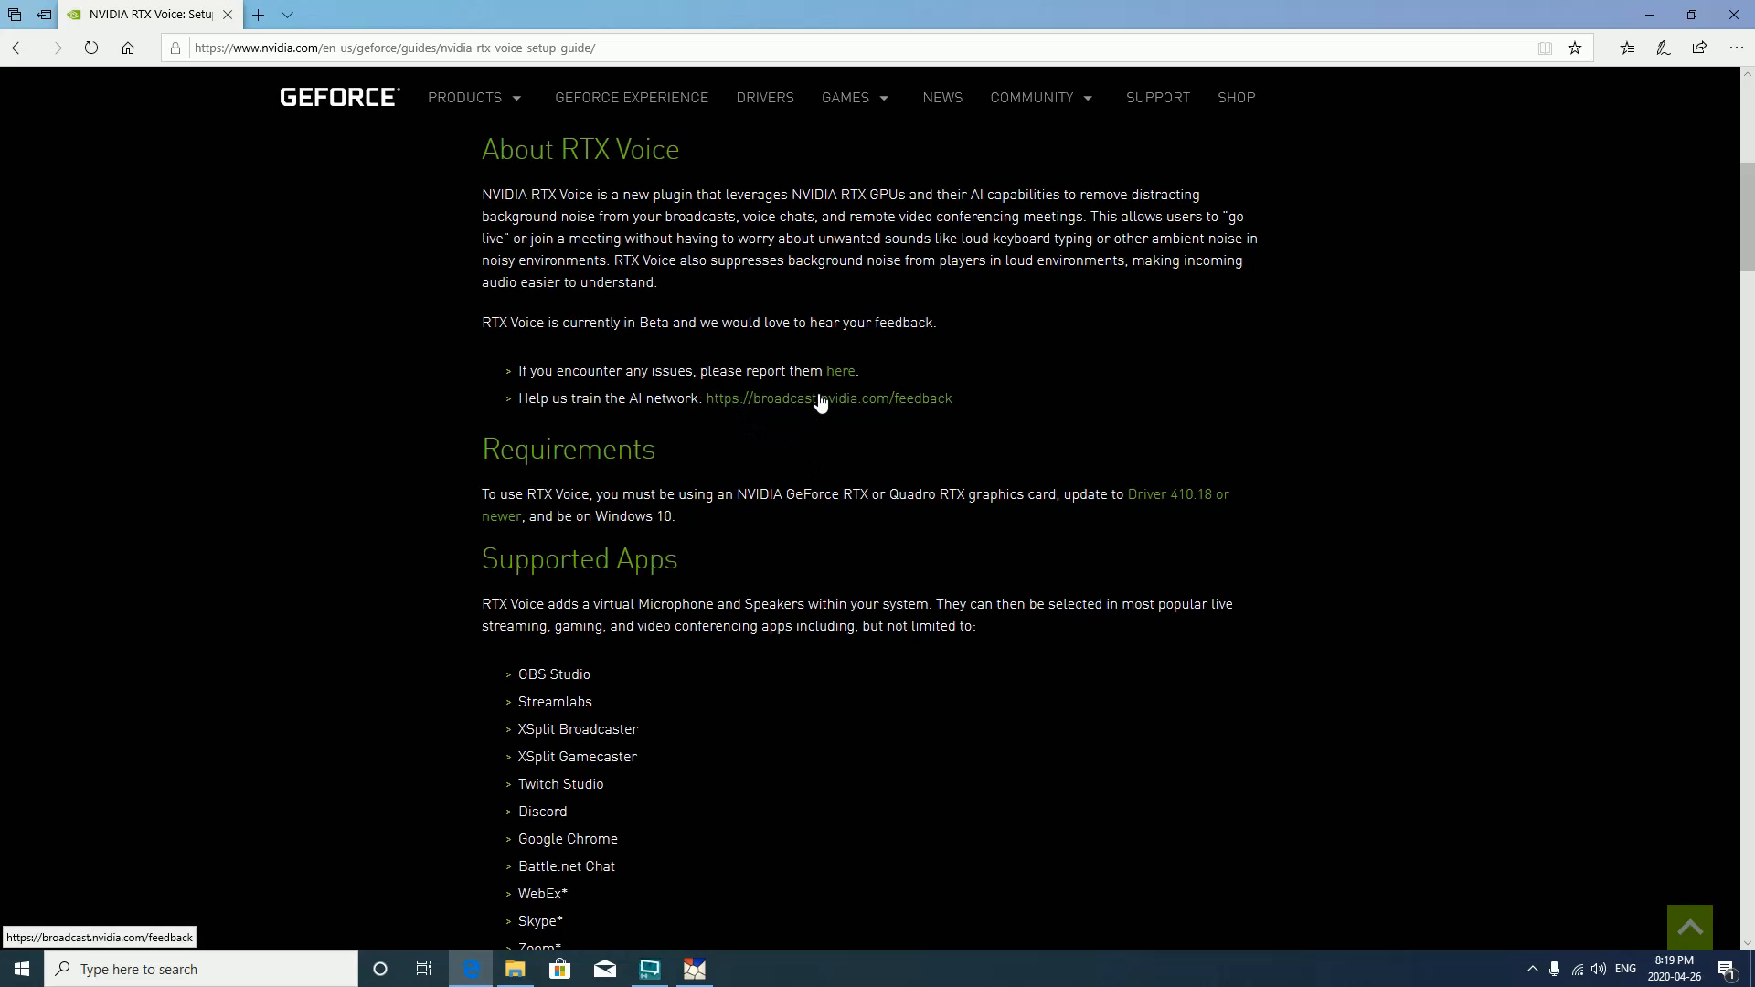
scroll(610, 461, down, 10)
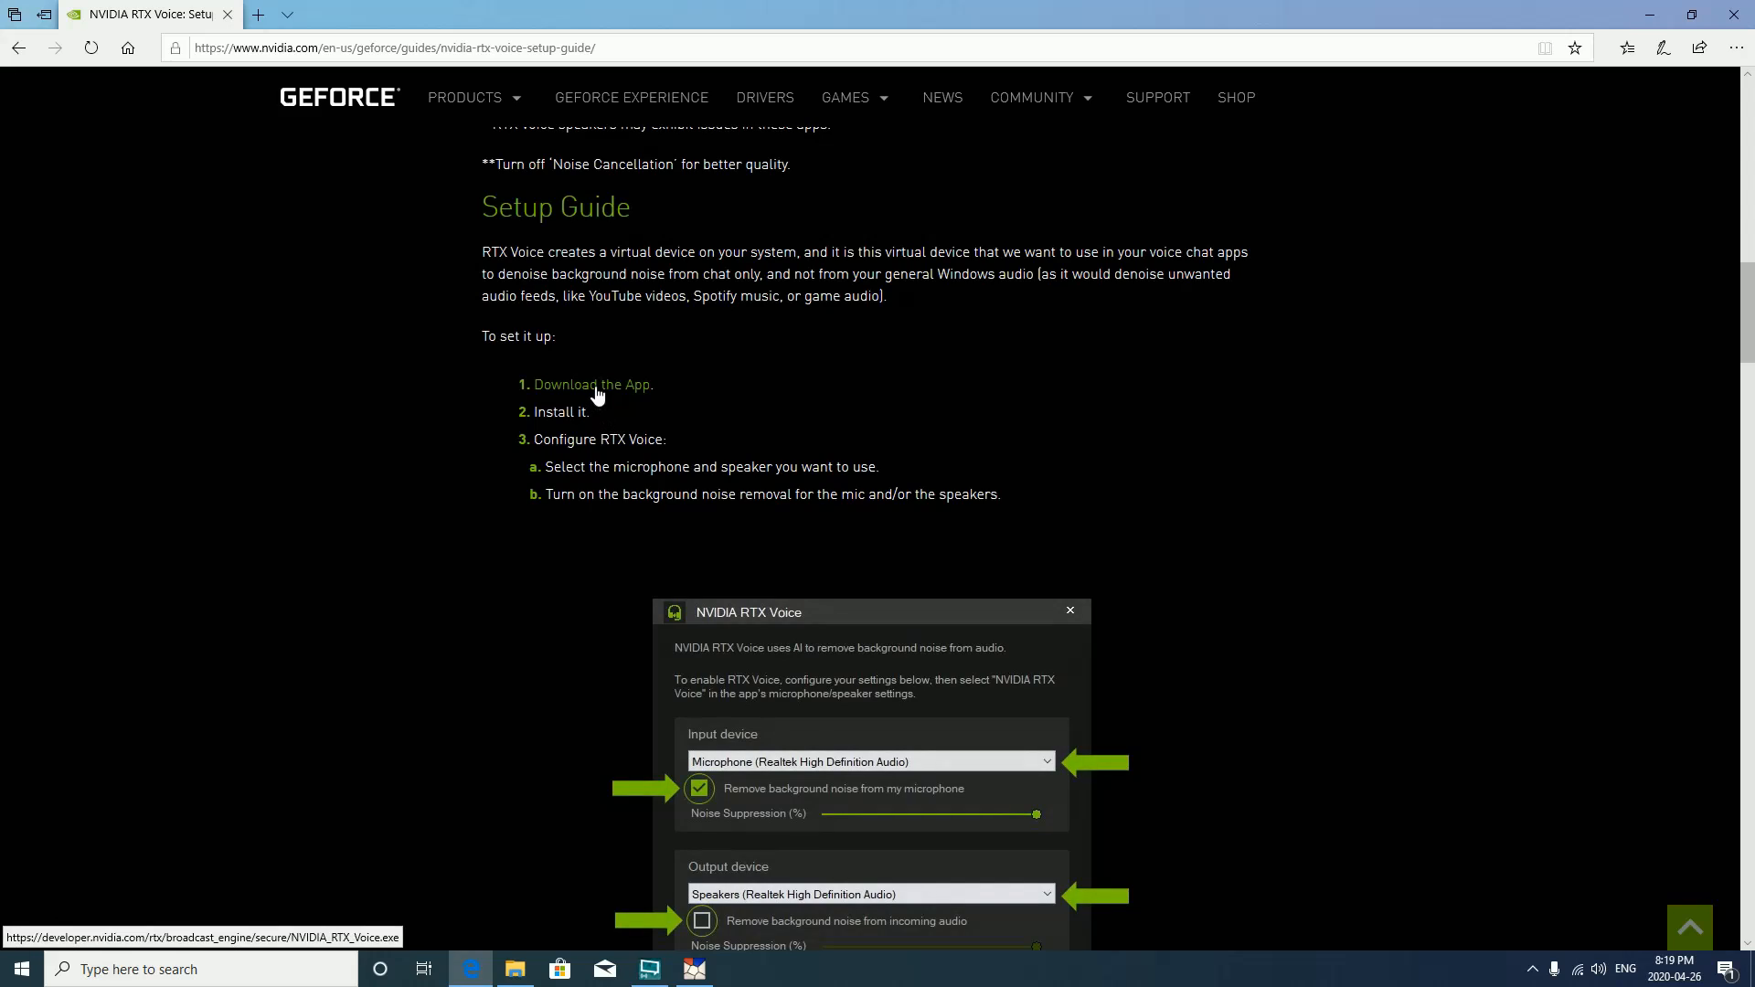
- Download and run NVIDIA_RTX_Voice_v0.5.12.6.exe from the setup guide, then close the NVIDIA installer and minimize the browser
click(596, 388)
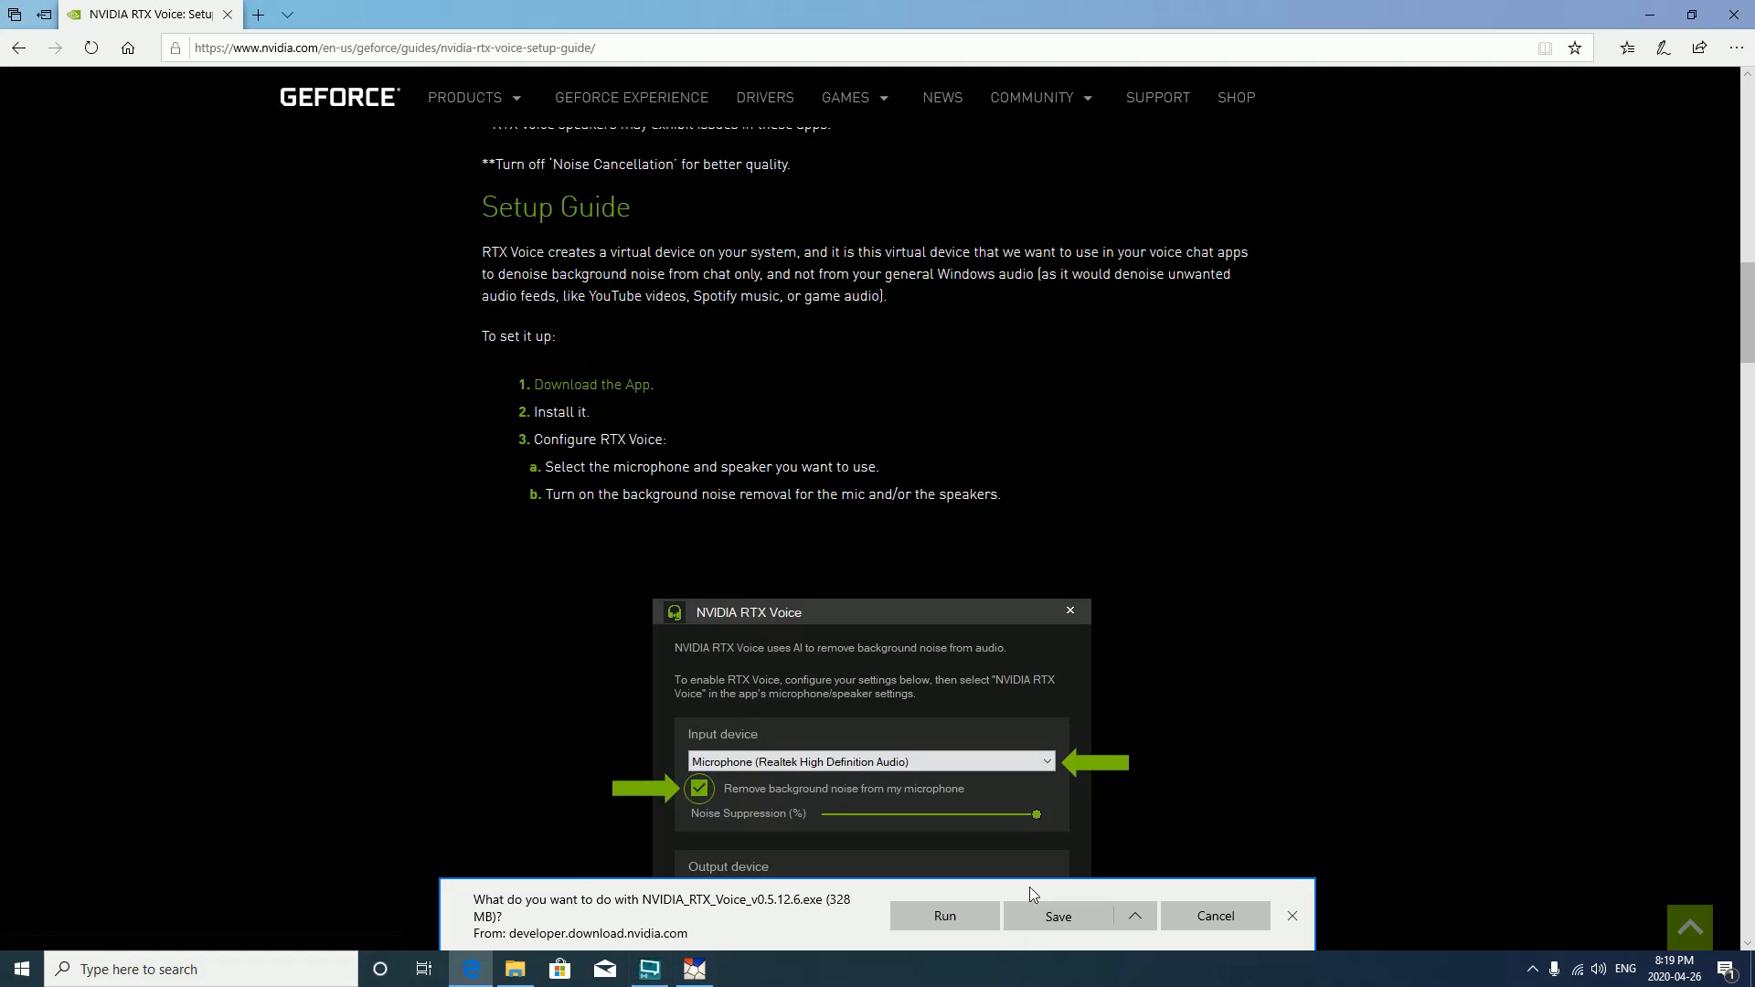
click(951, 915)
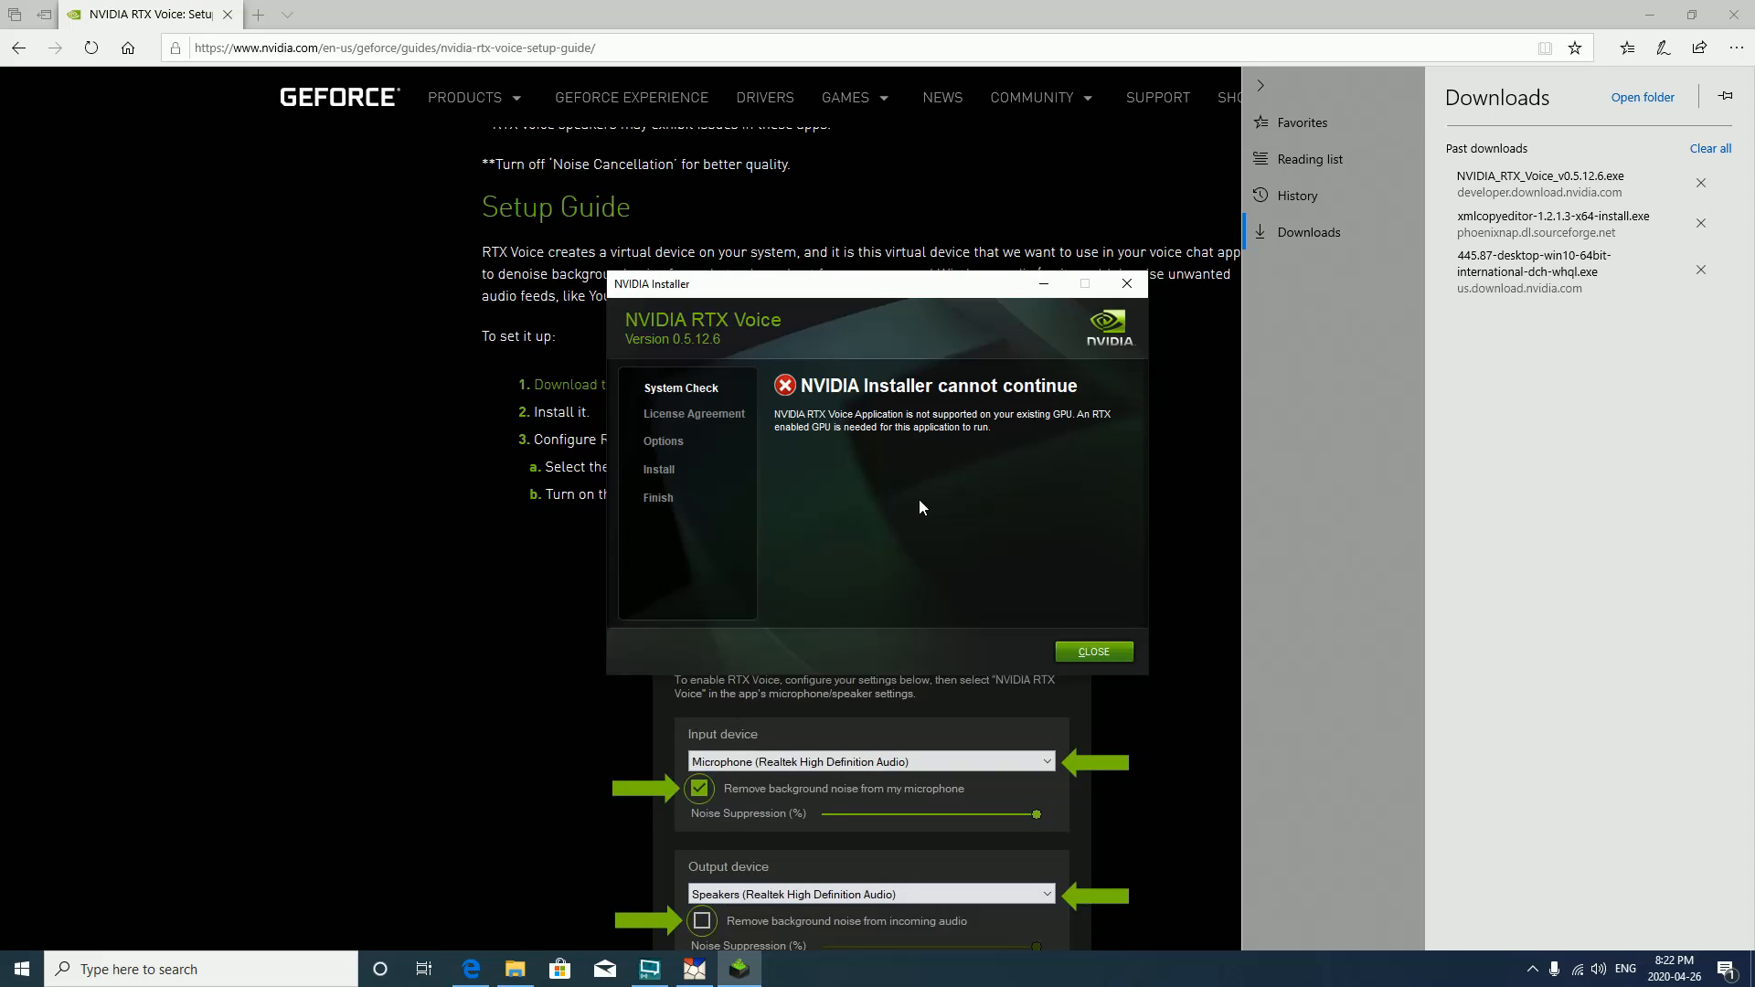
click(1090, 652)
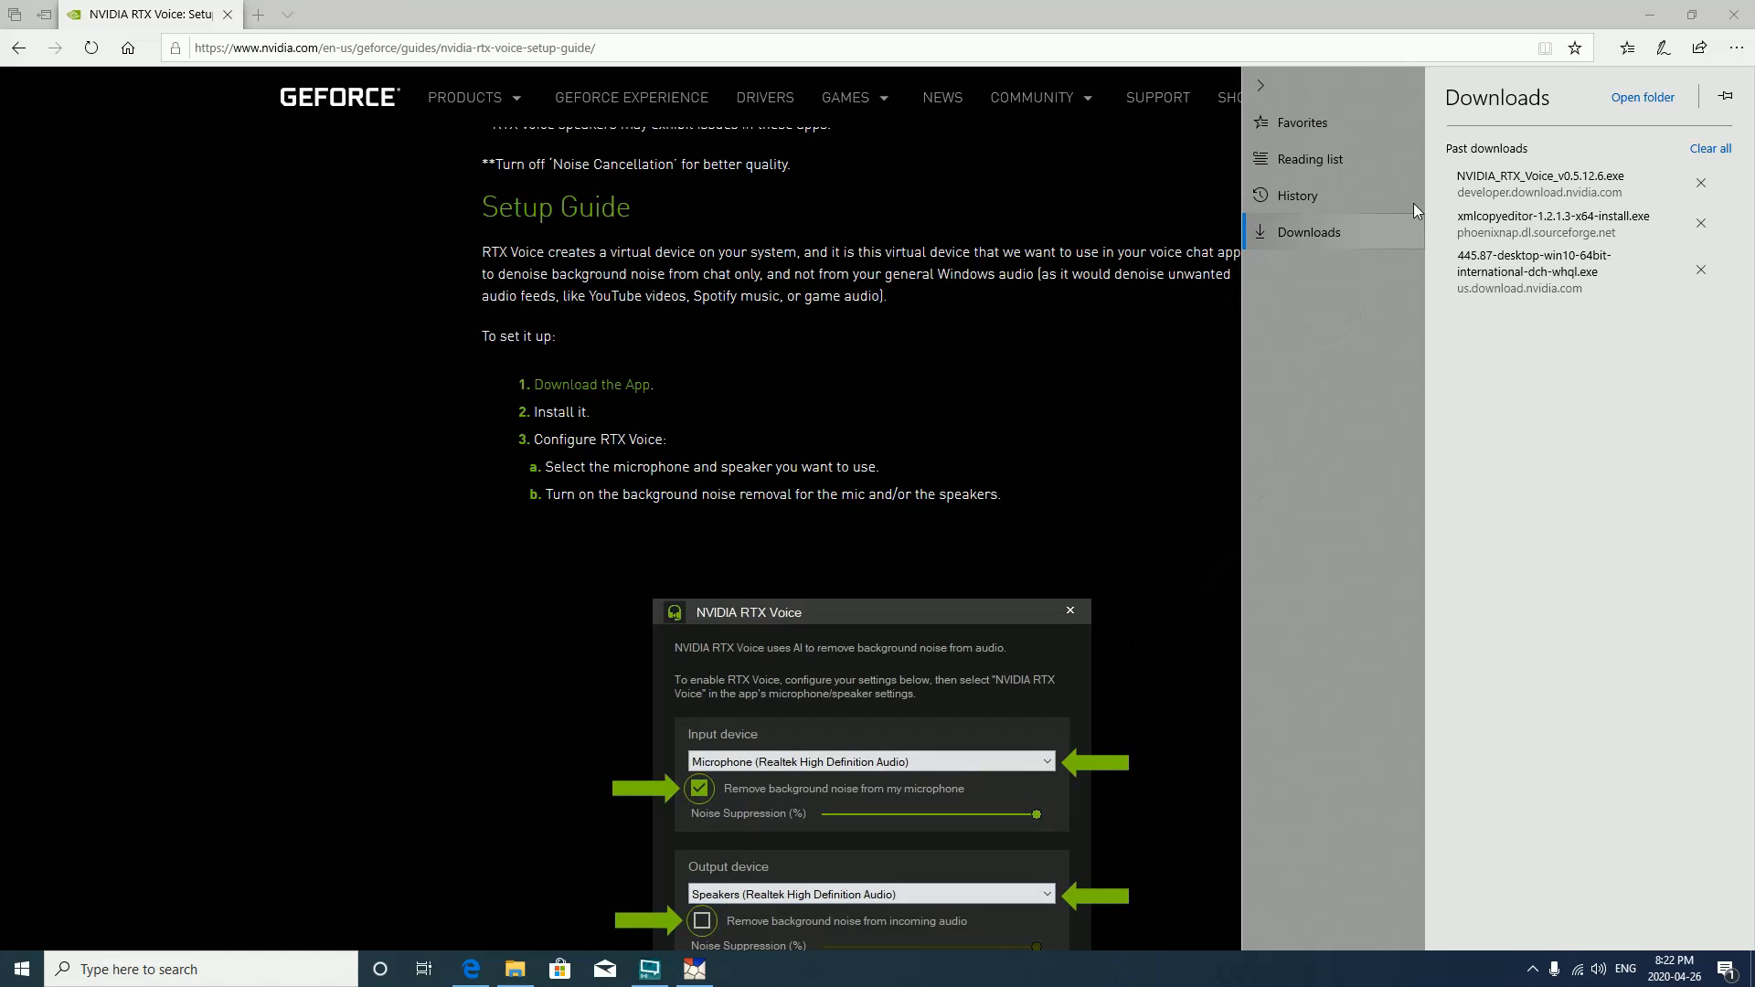
click(1655, 15)
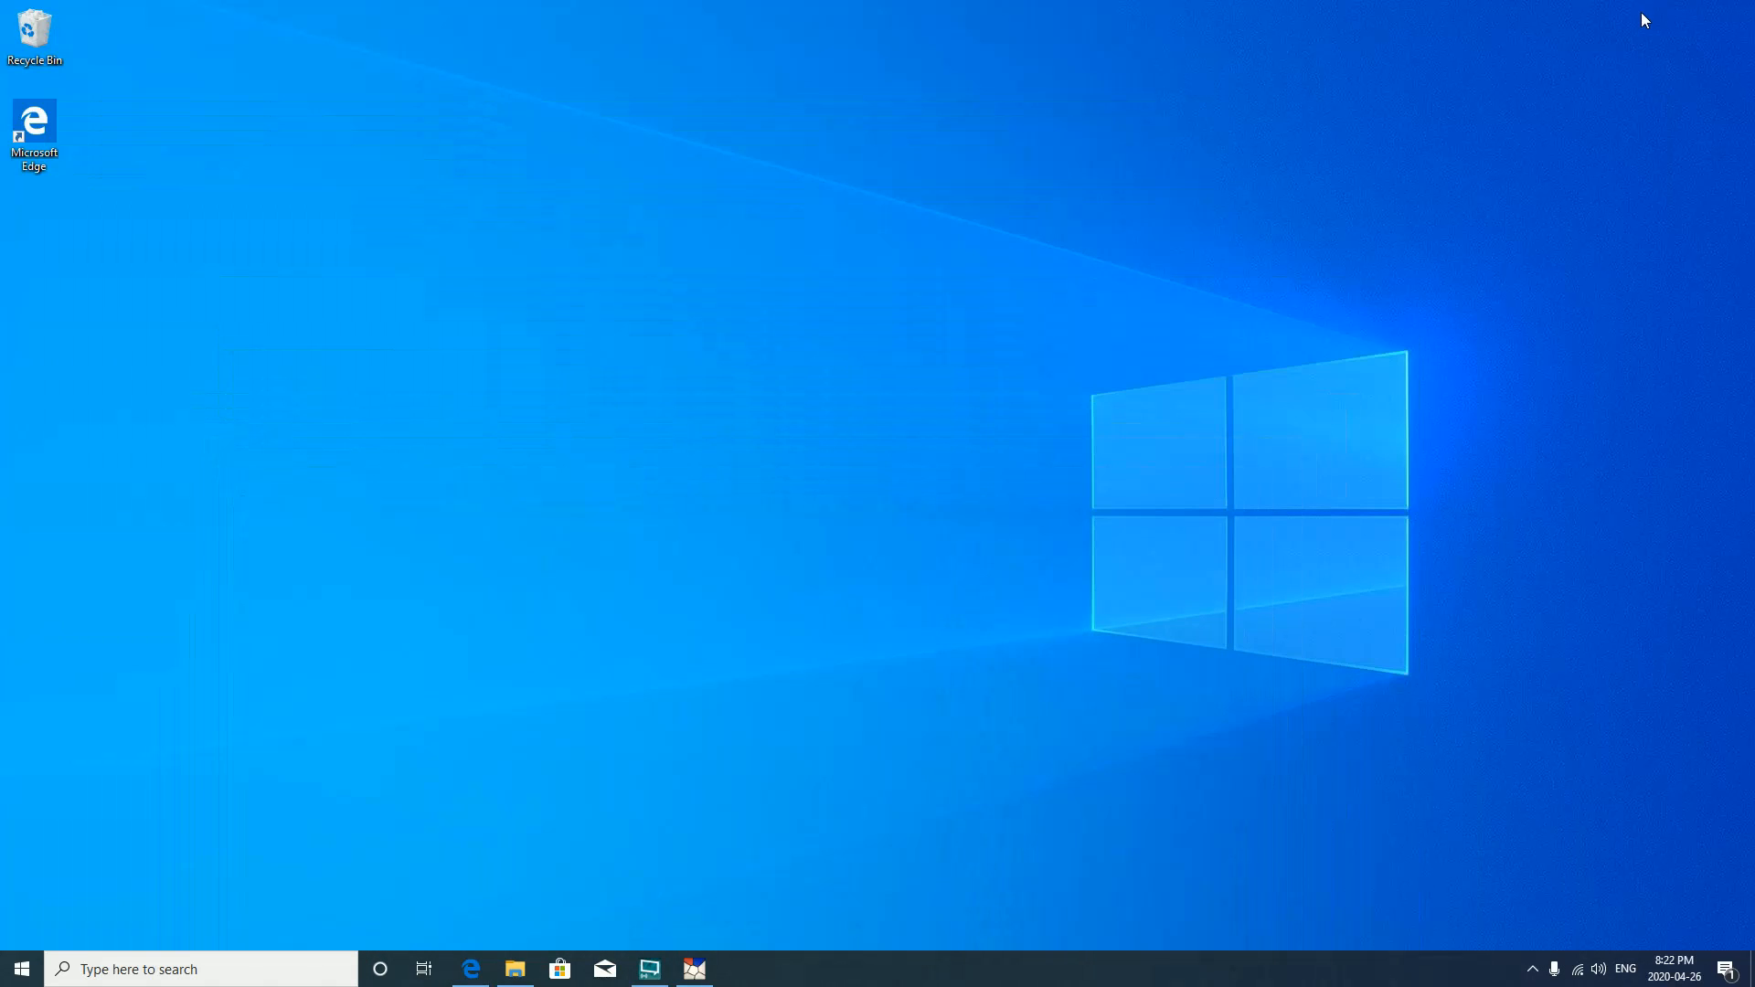
- Check drive C:'s temp folder for the extracted NVRTXVoice folder, then close File Explorer
click(515, 969)
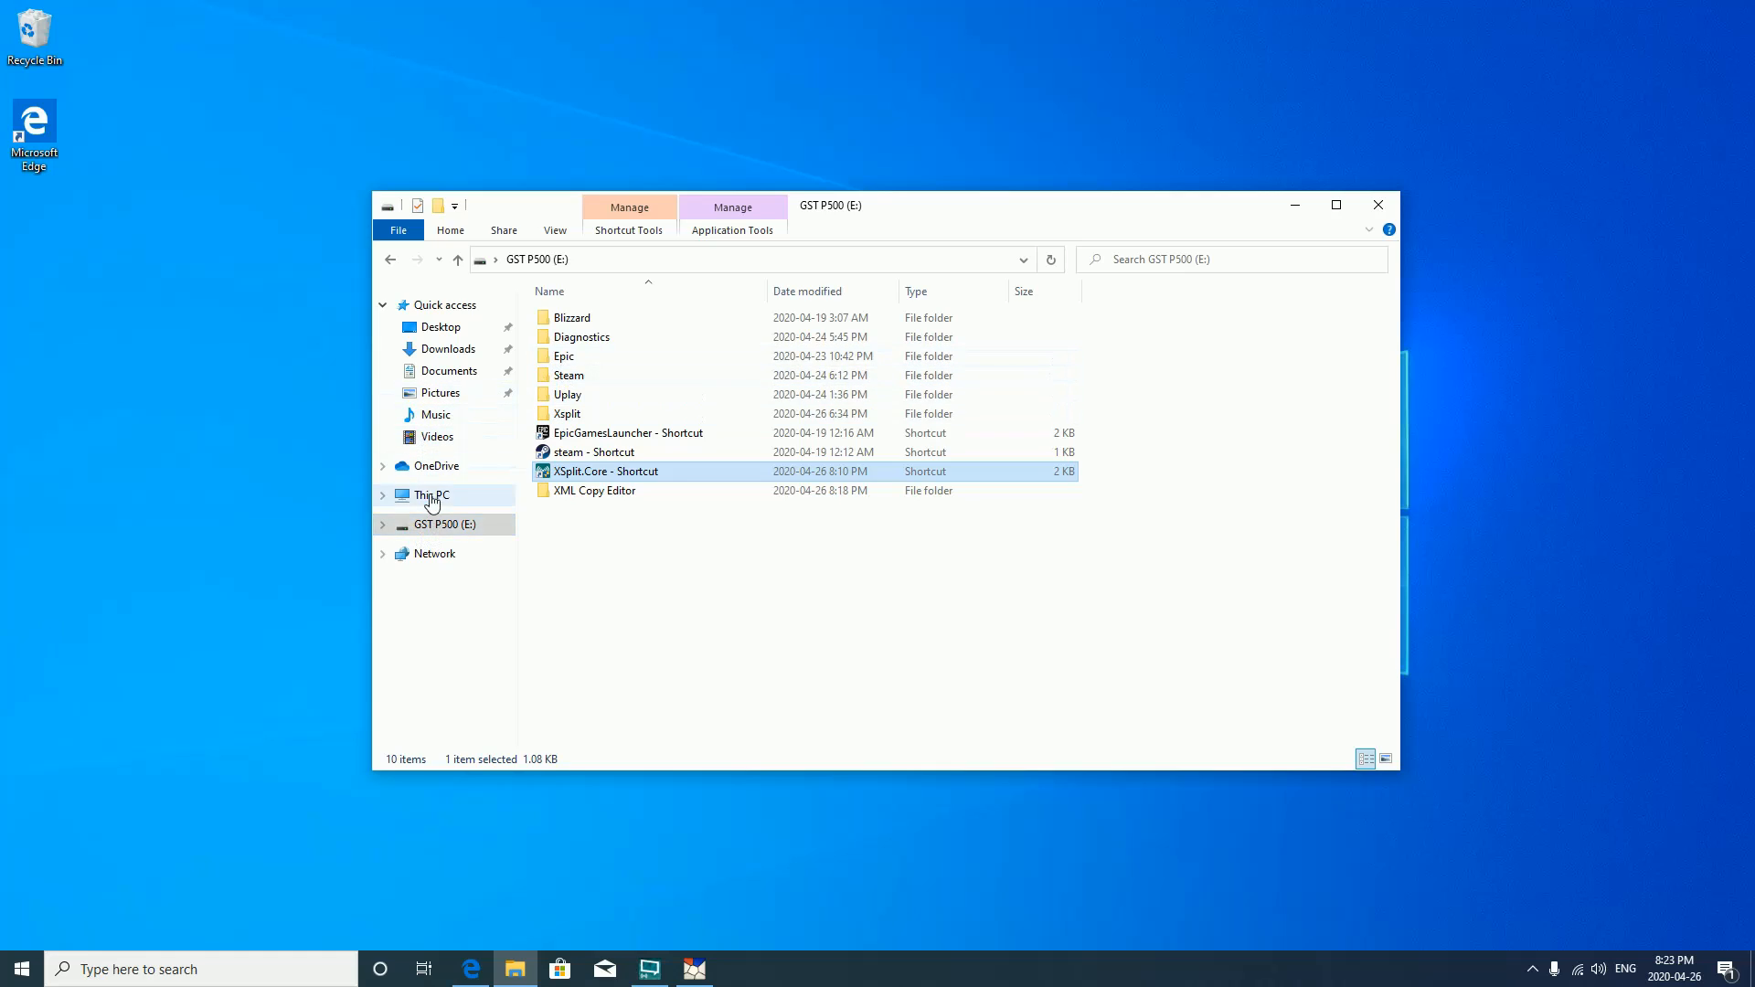
click(416, 499)
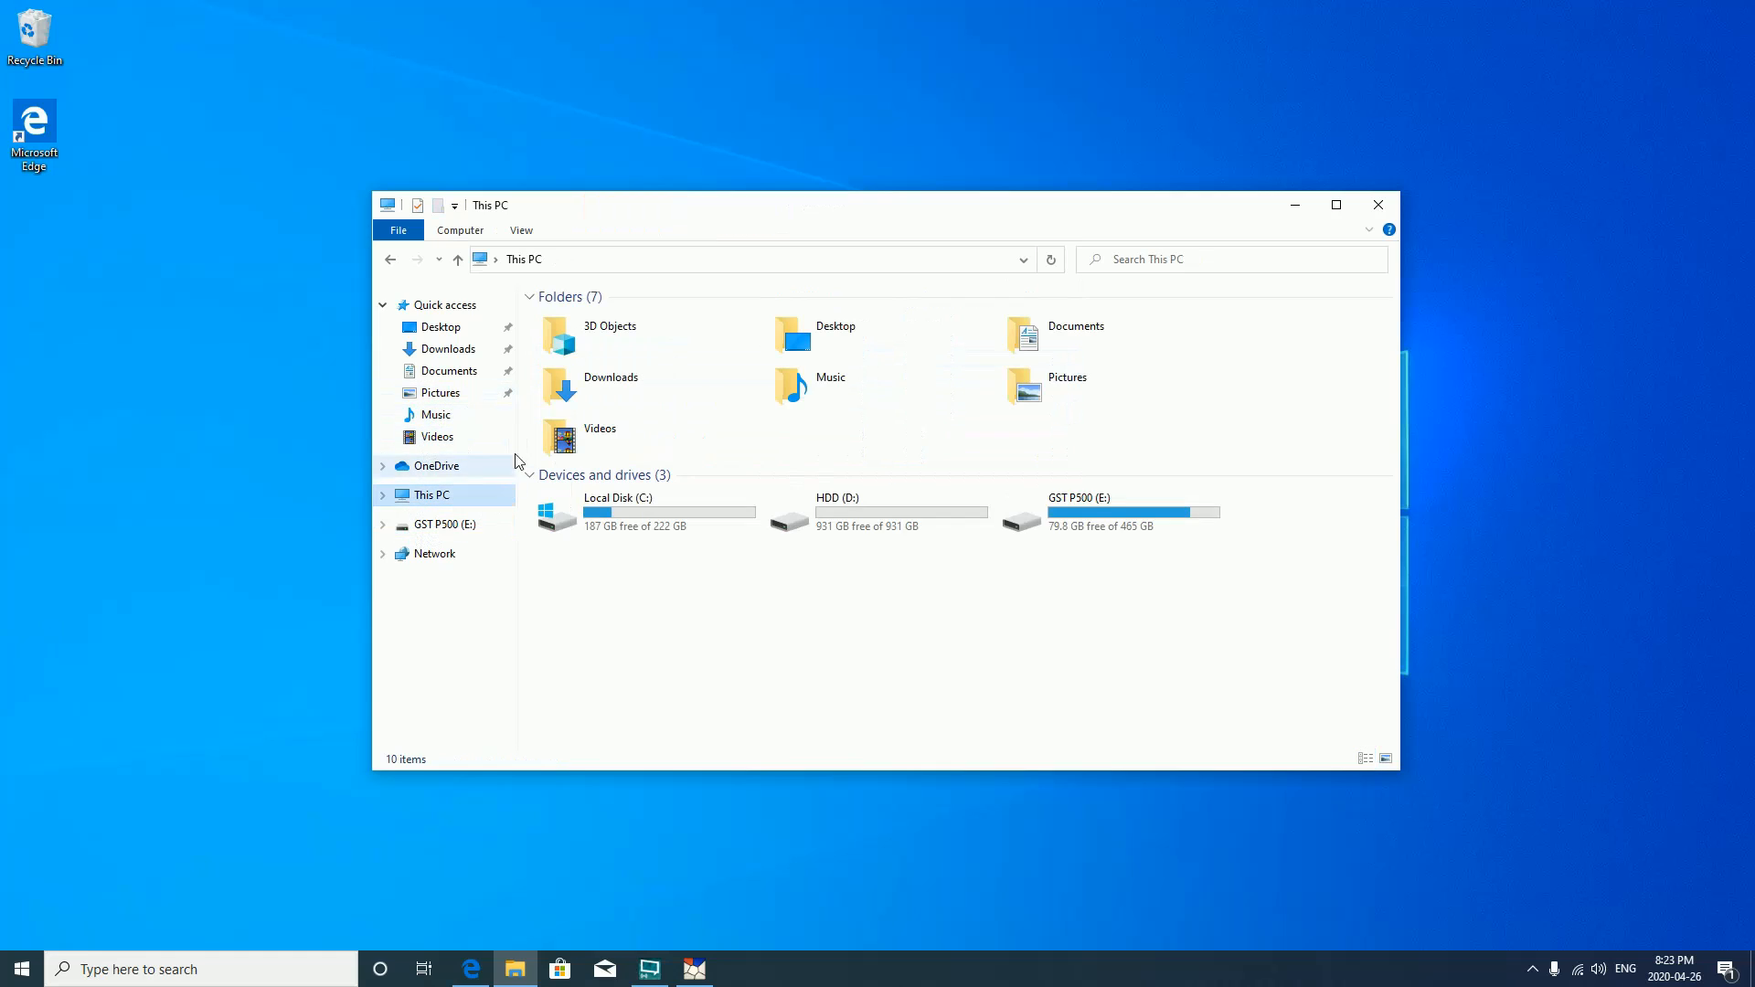
double_click(642, 512)
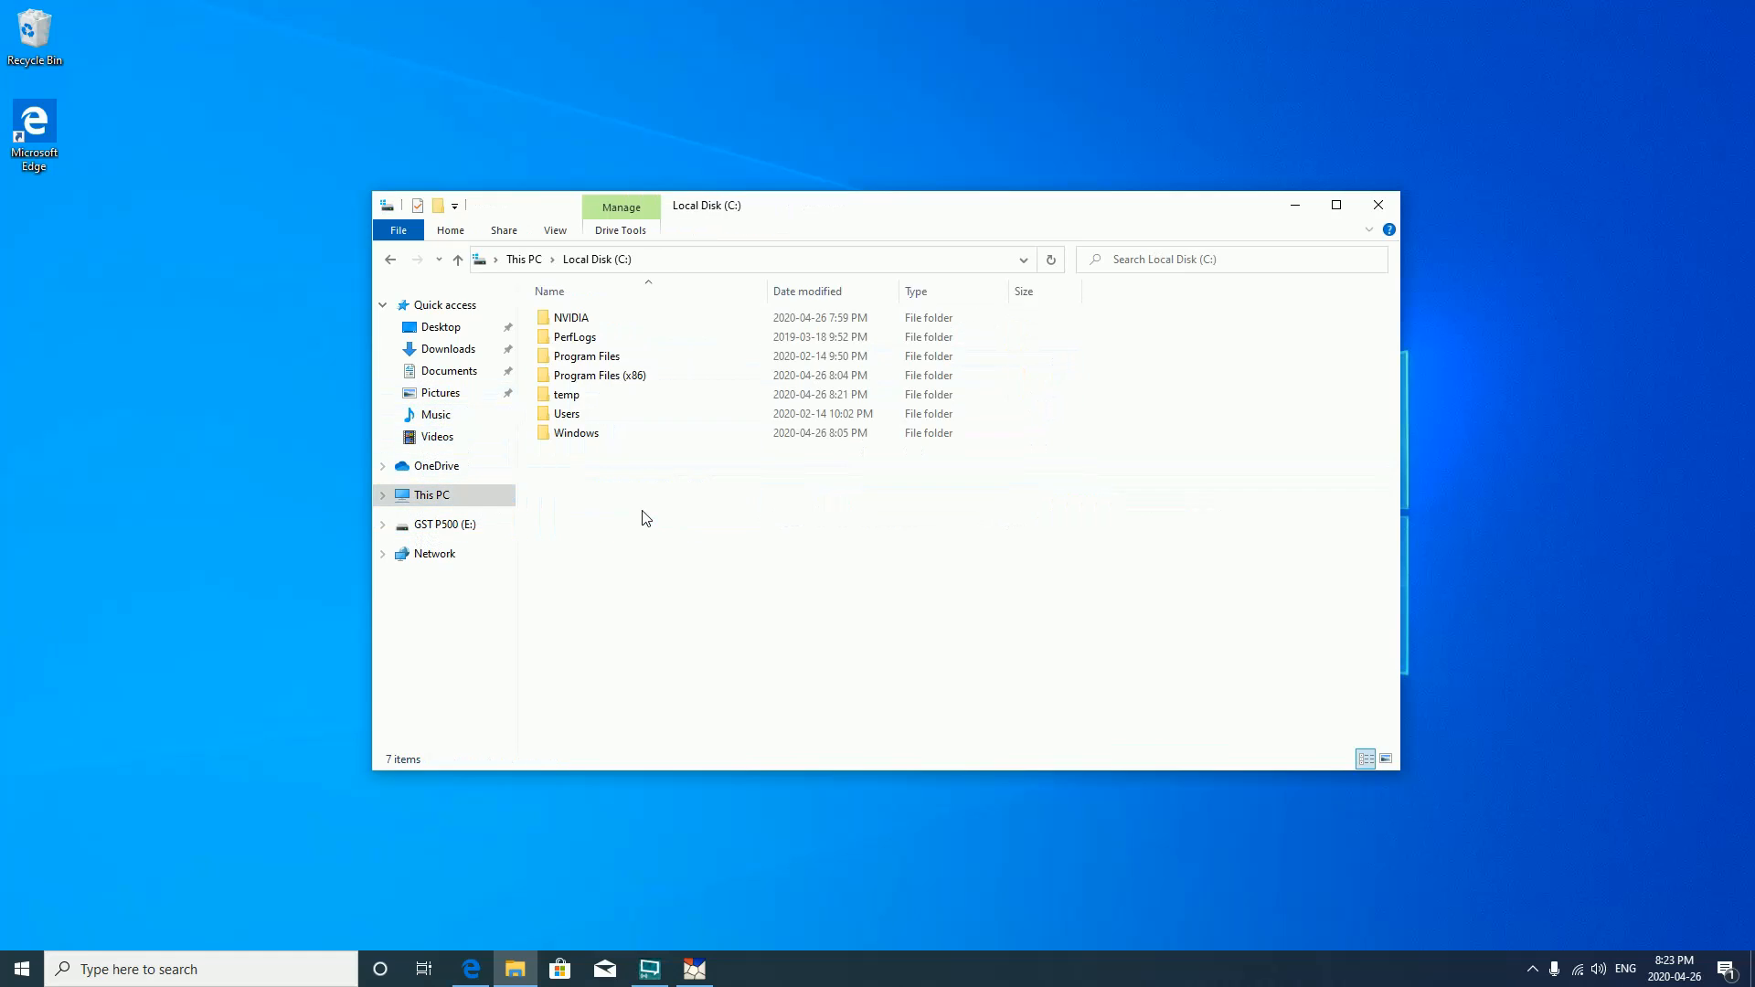
double_click(569, 396)
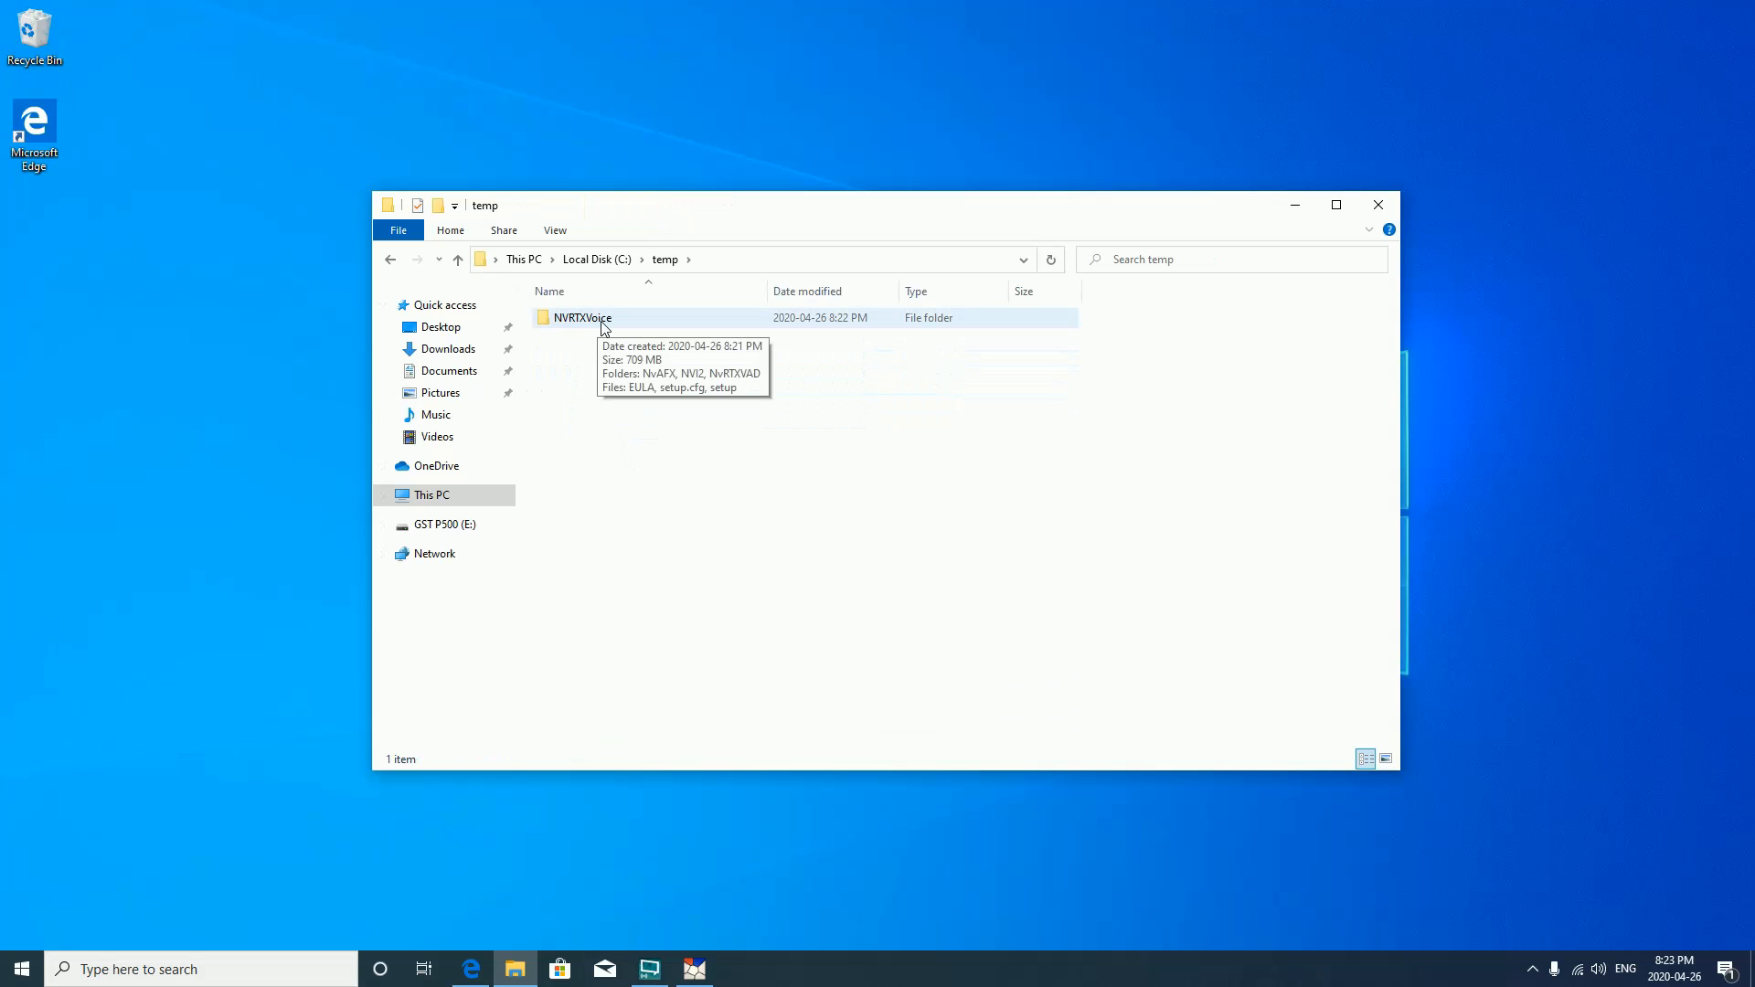
click(1379, 205)
click(694, 971)
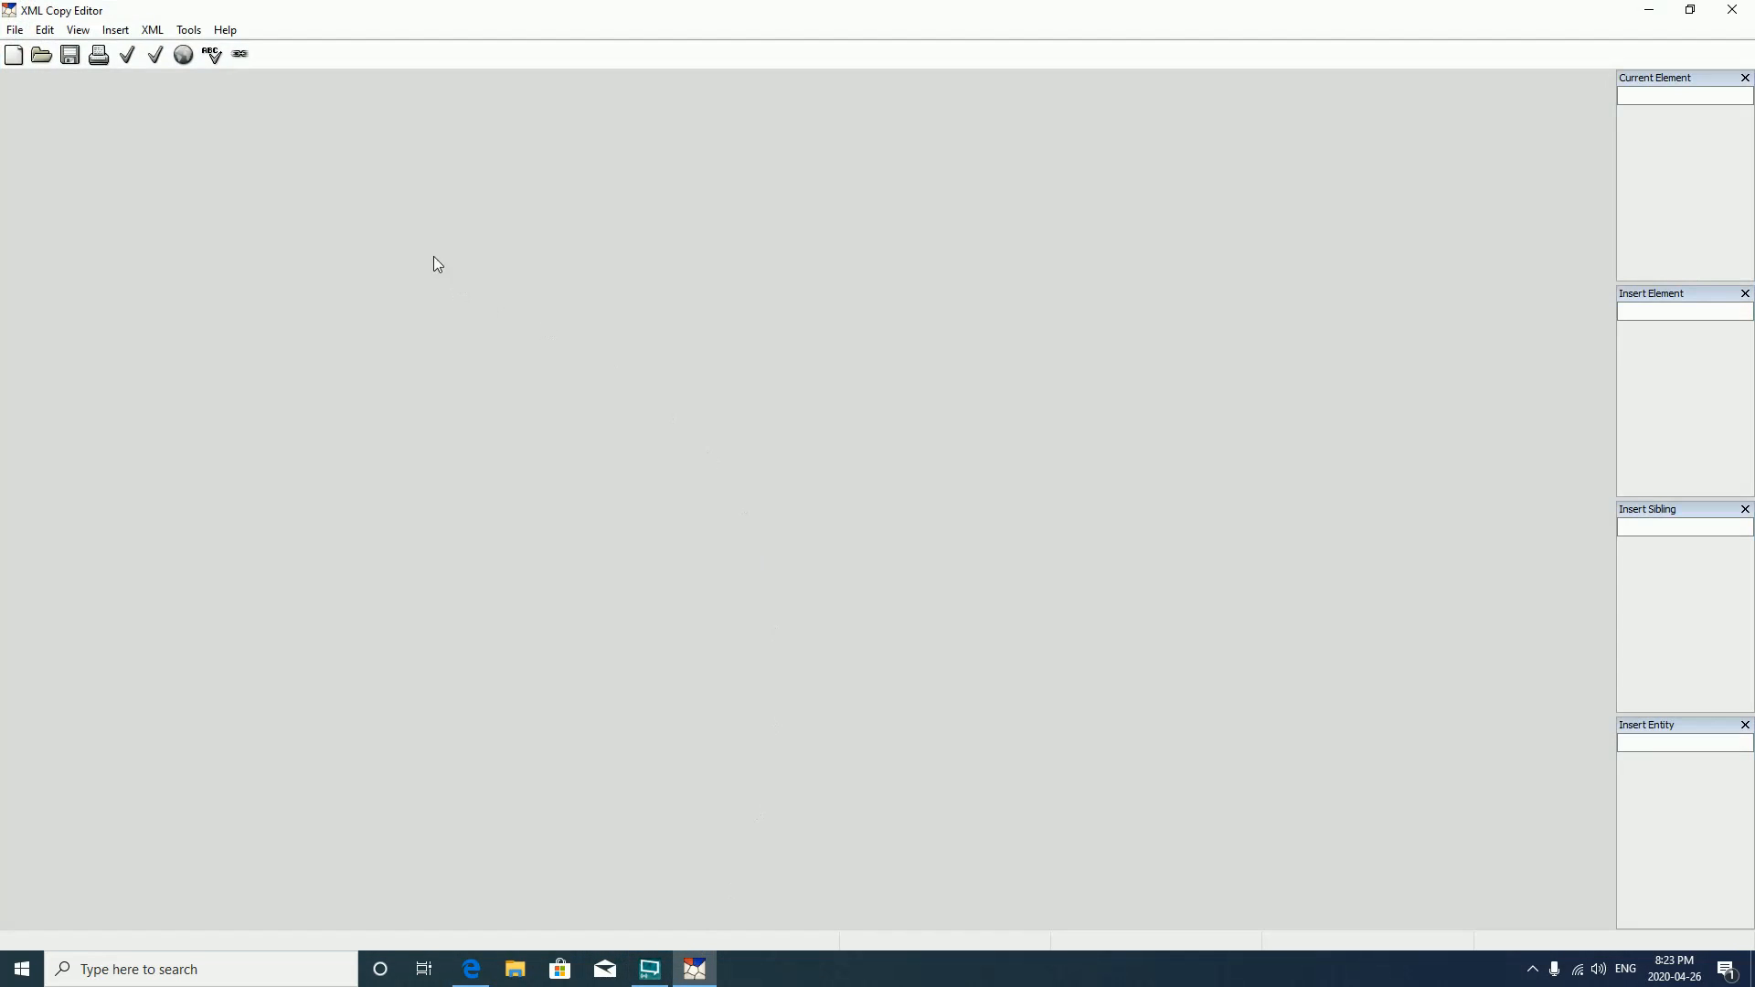
click(16, 30)
click(44, 71)
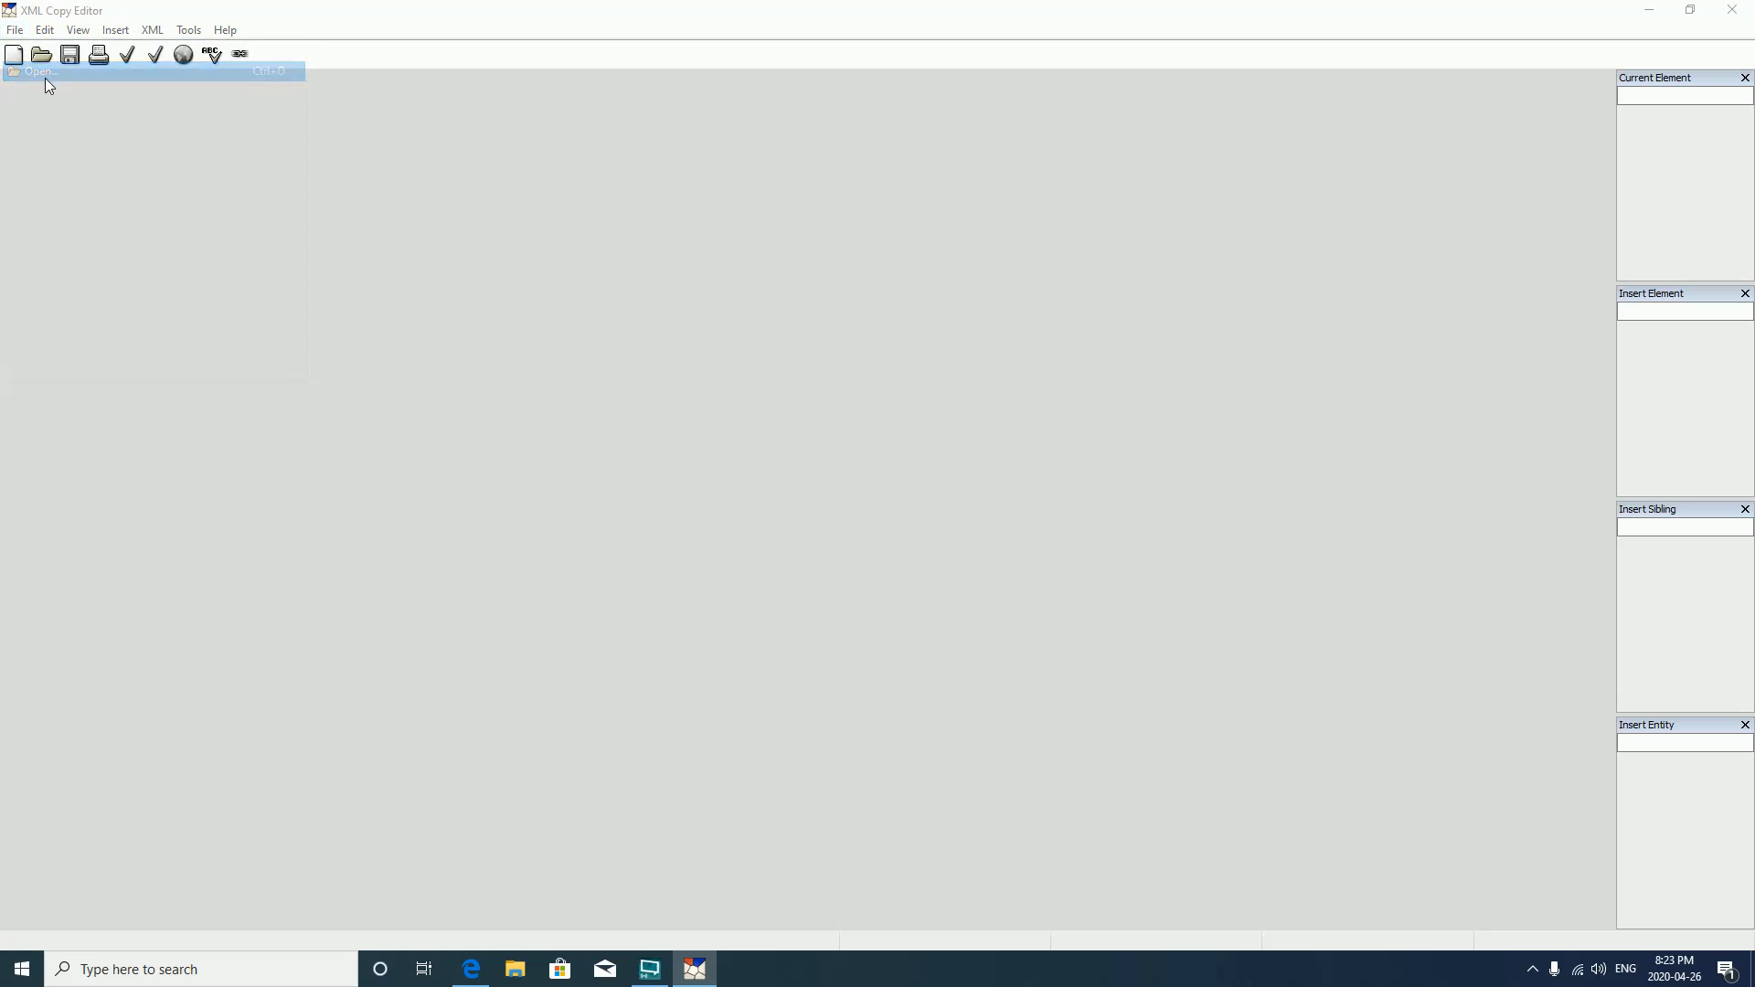
click(812, 502)
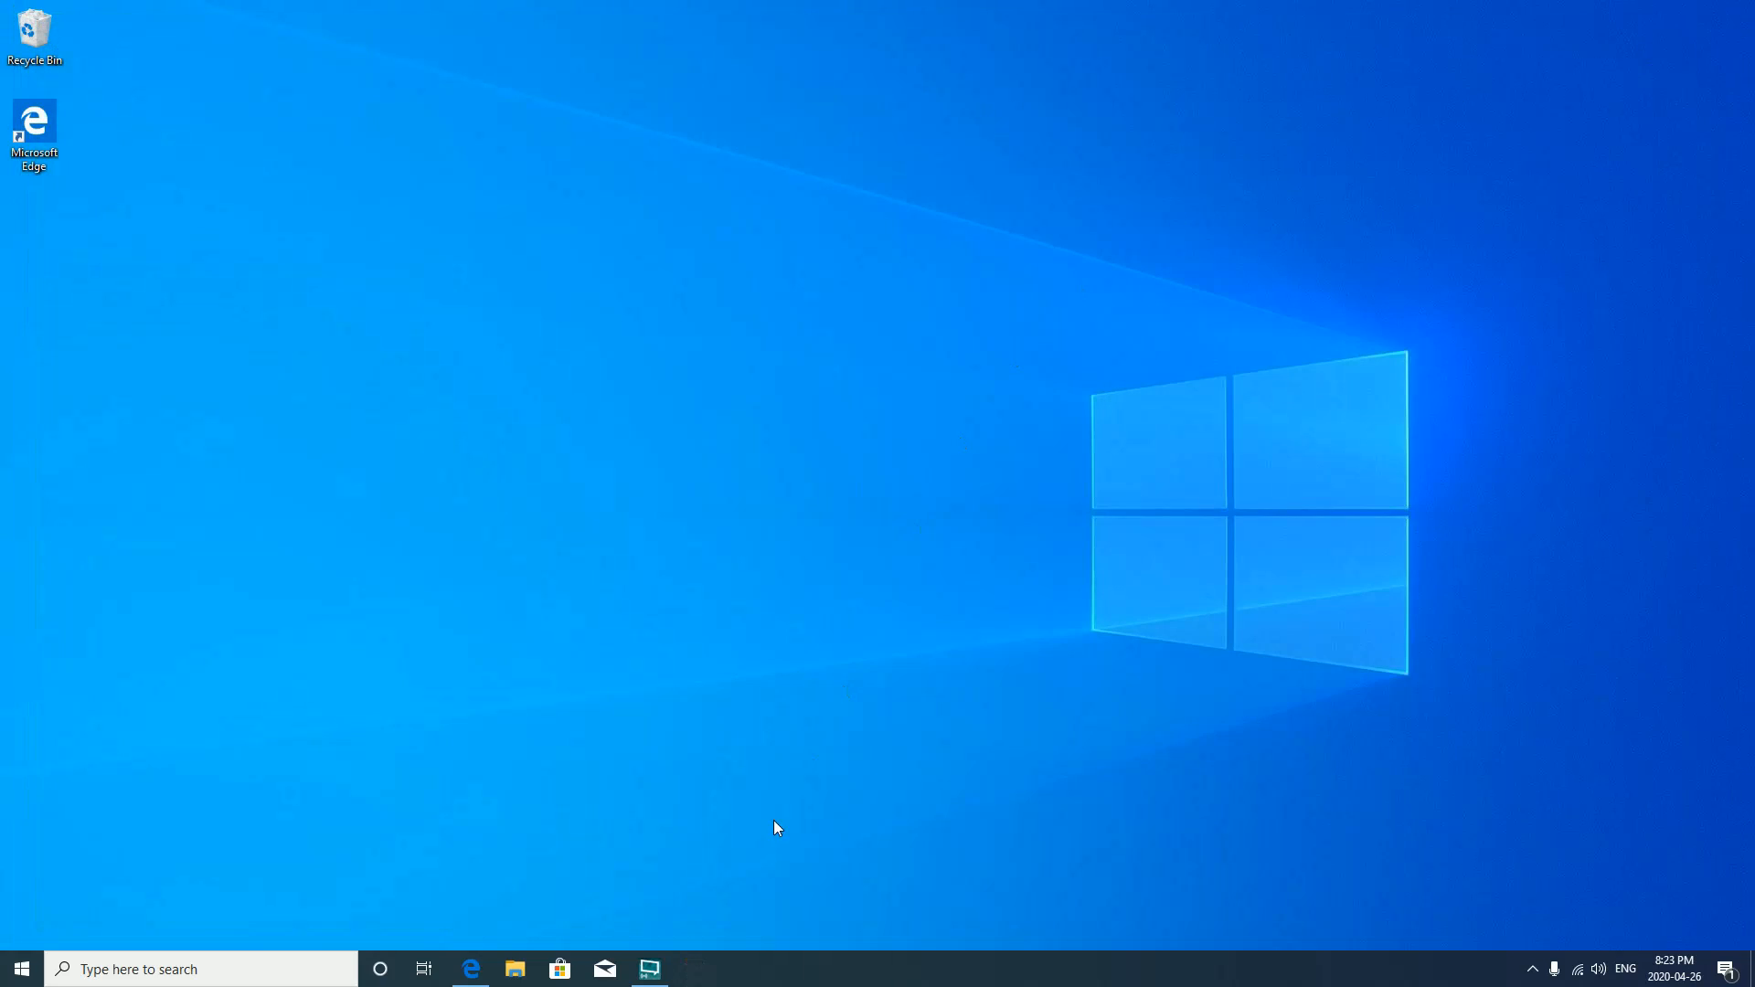
- Run xmlcopyeditor from the E:\XML Copy Editor folder as administrator and allow it to make changes
click(515, 969)
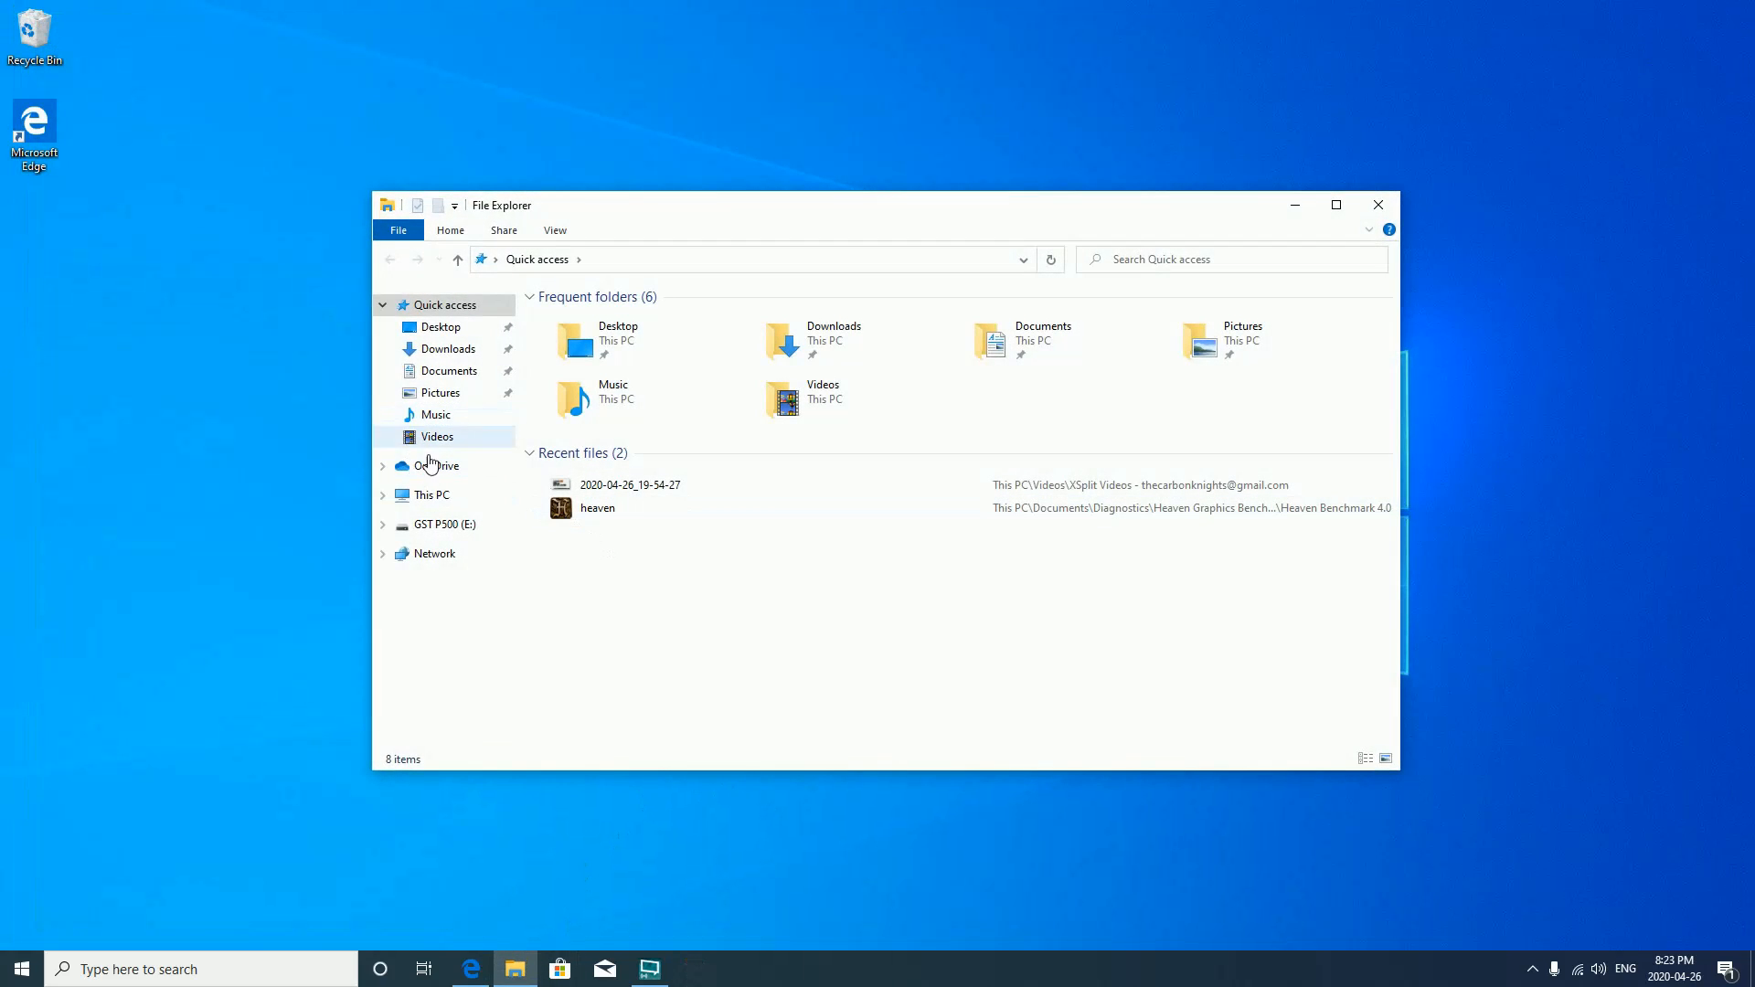
click(444, 526)
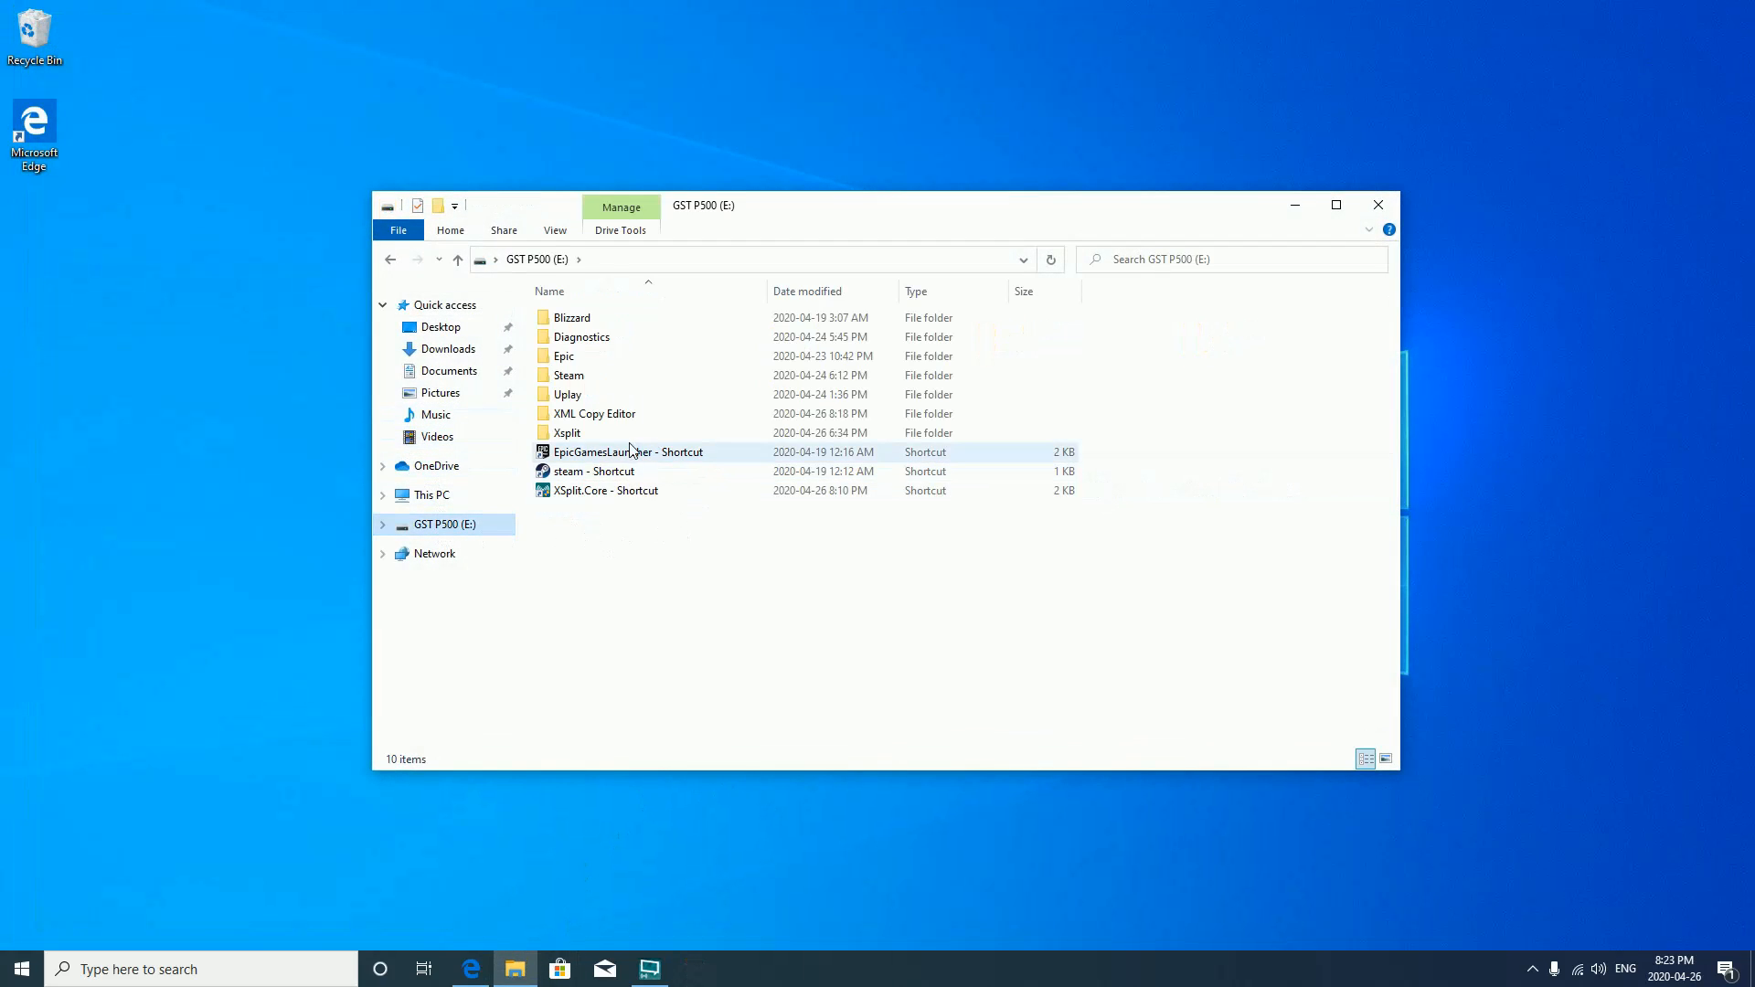
double_click(592, 414)
scroll(658, 557, down, 4)
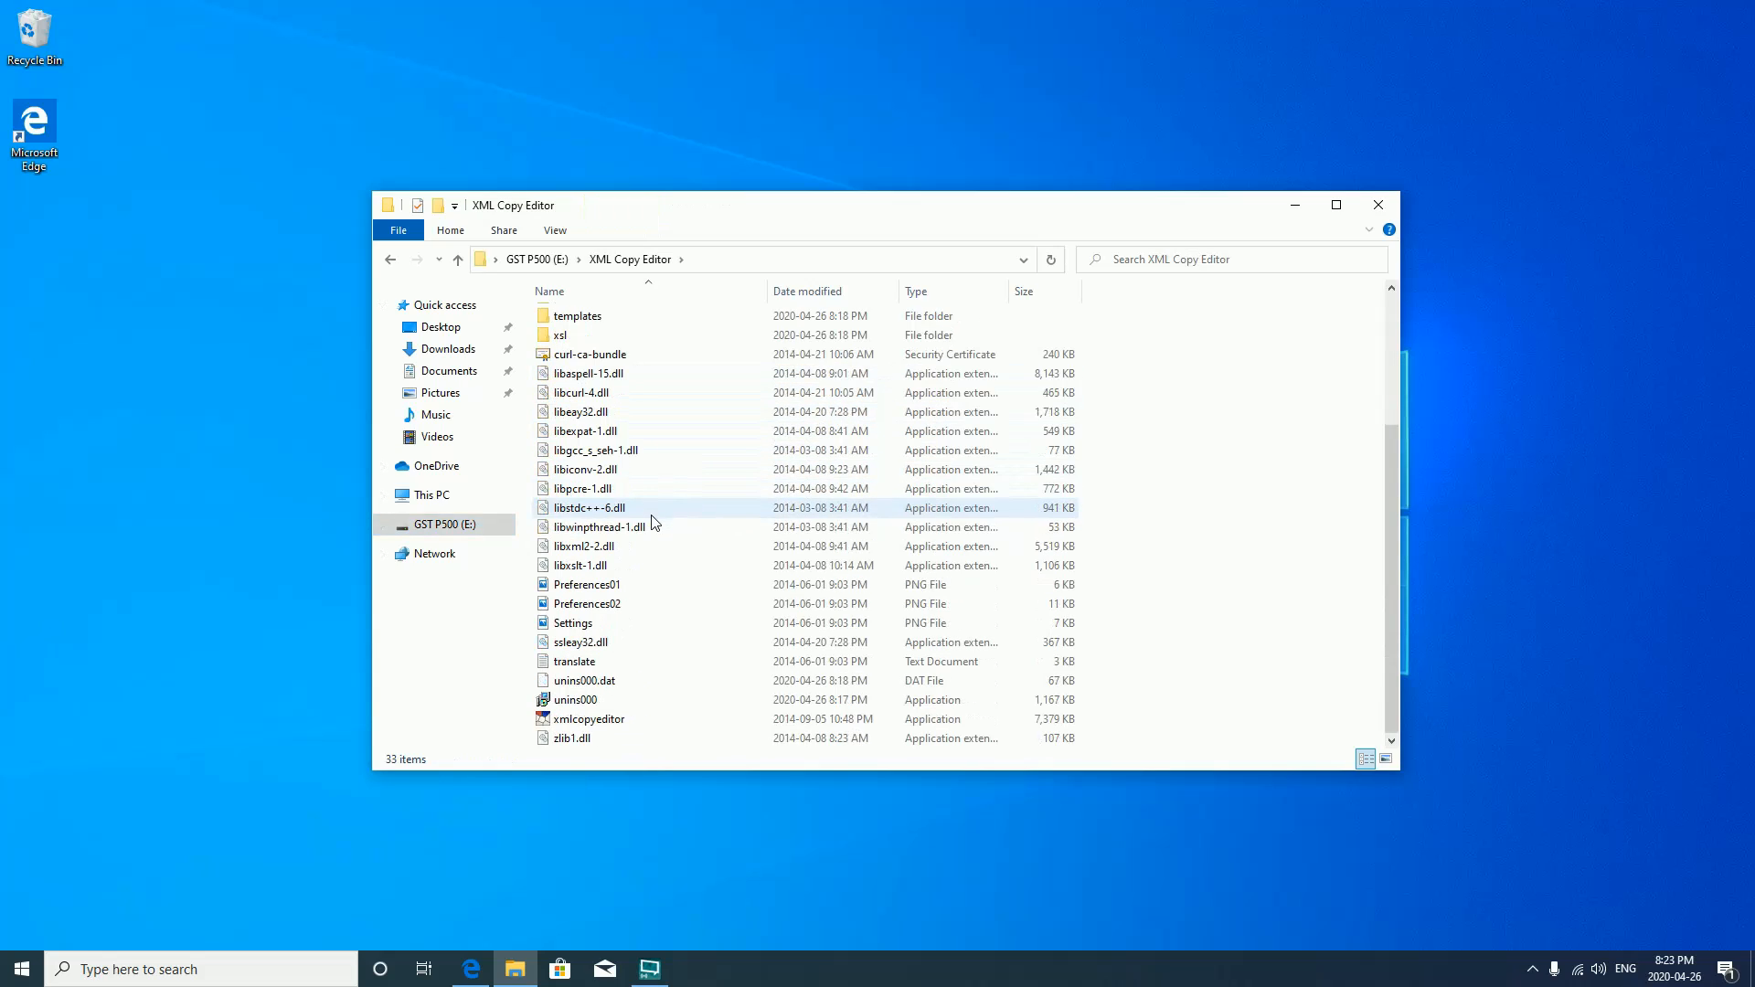
right_click(594, 718)
click(647, 414)
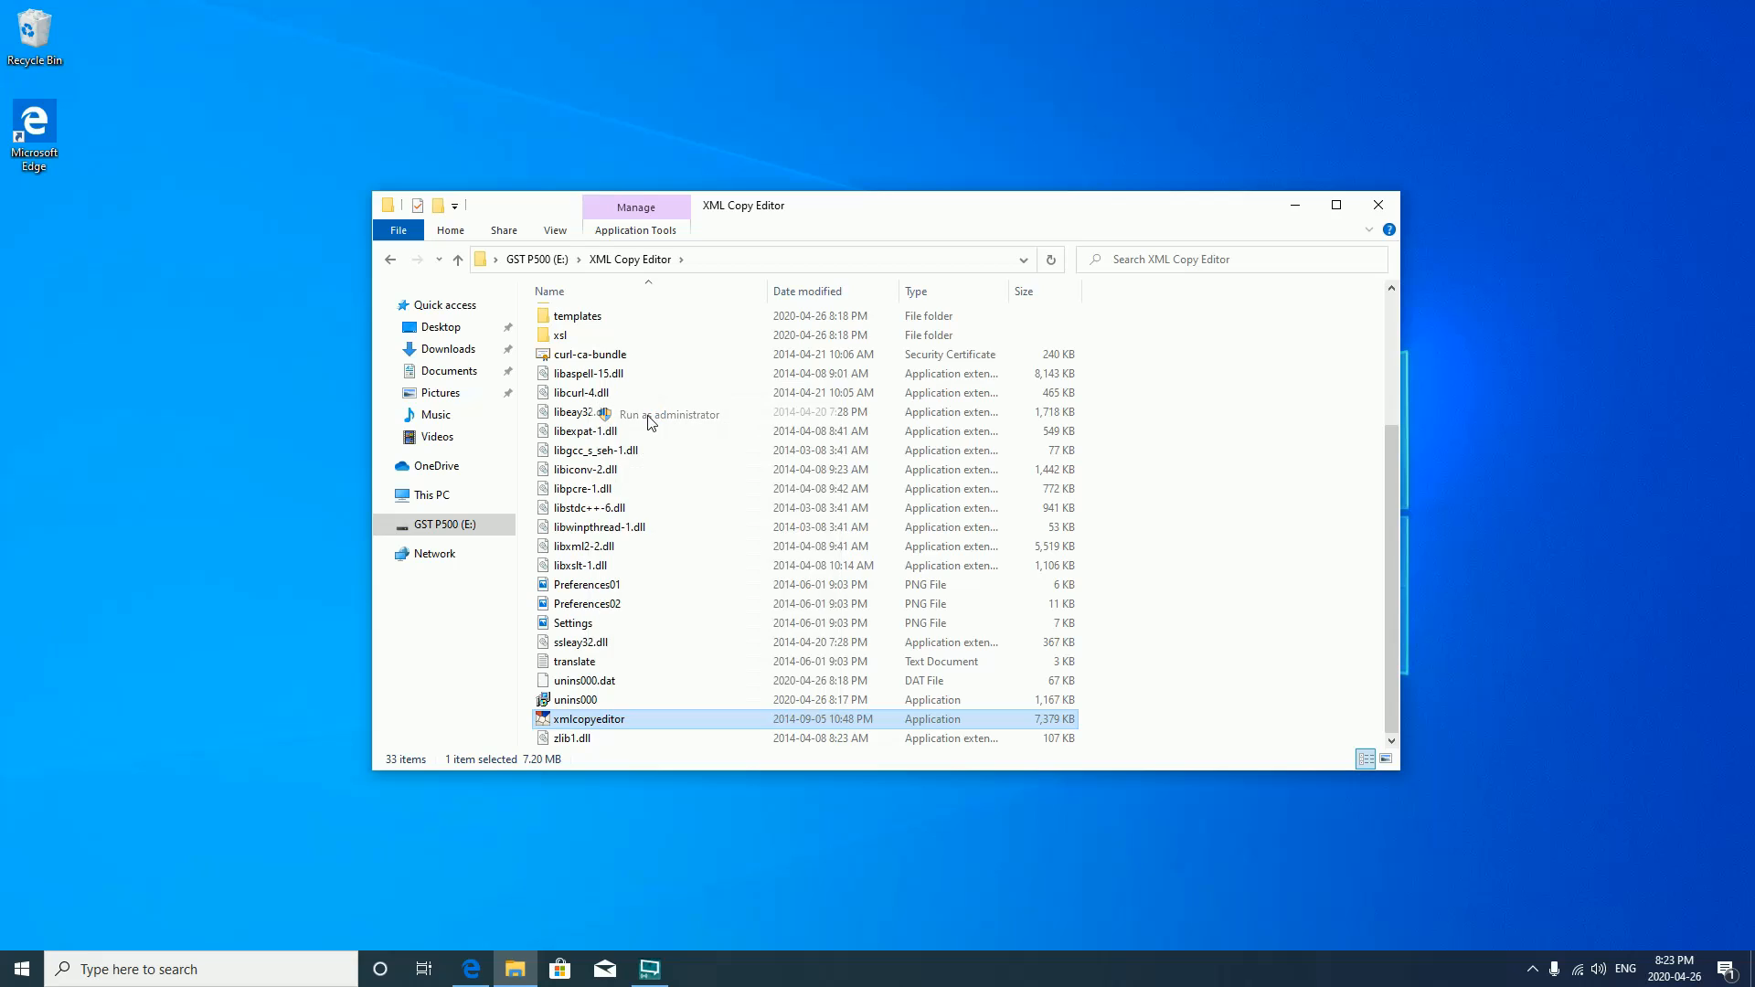
click(805, 547)
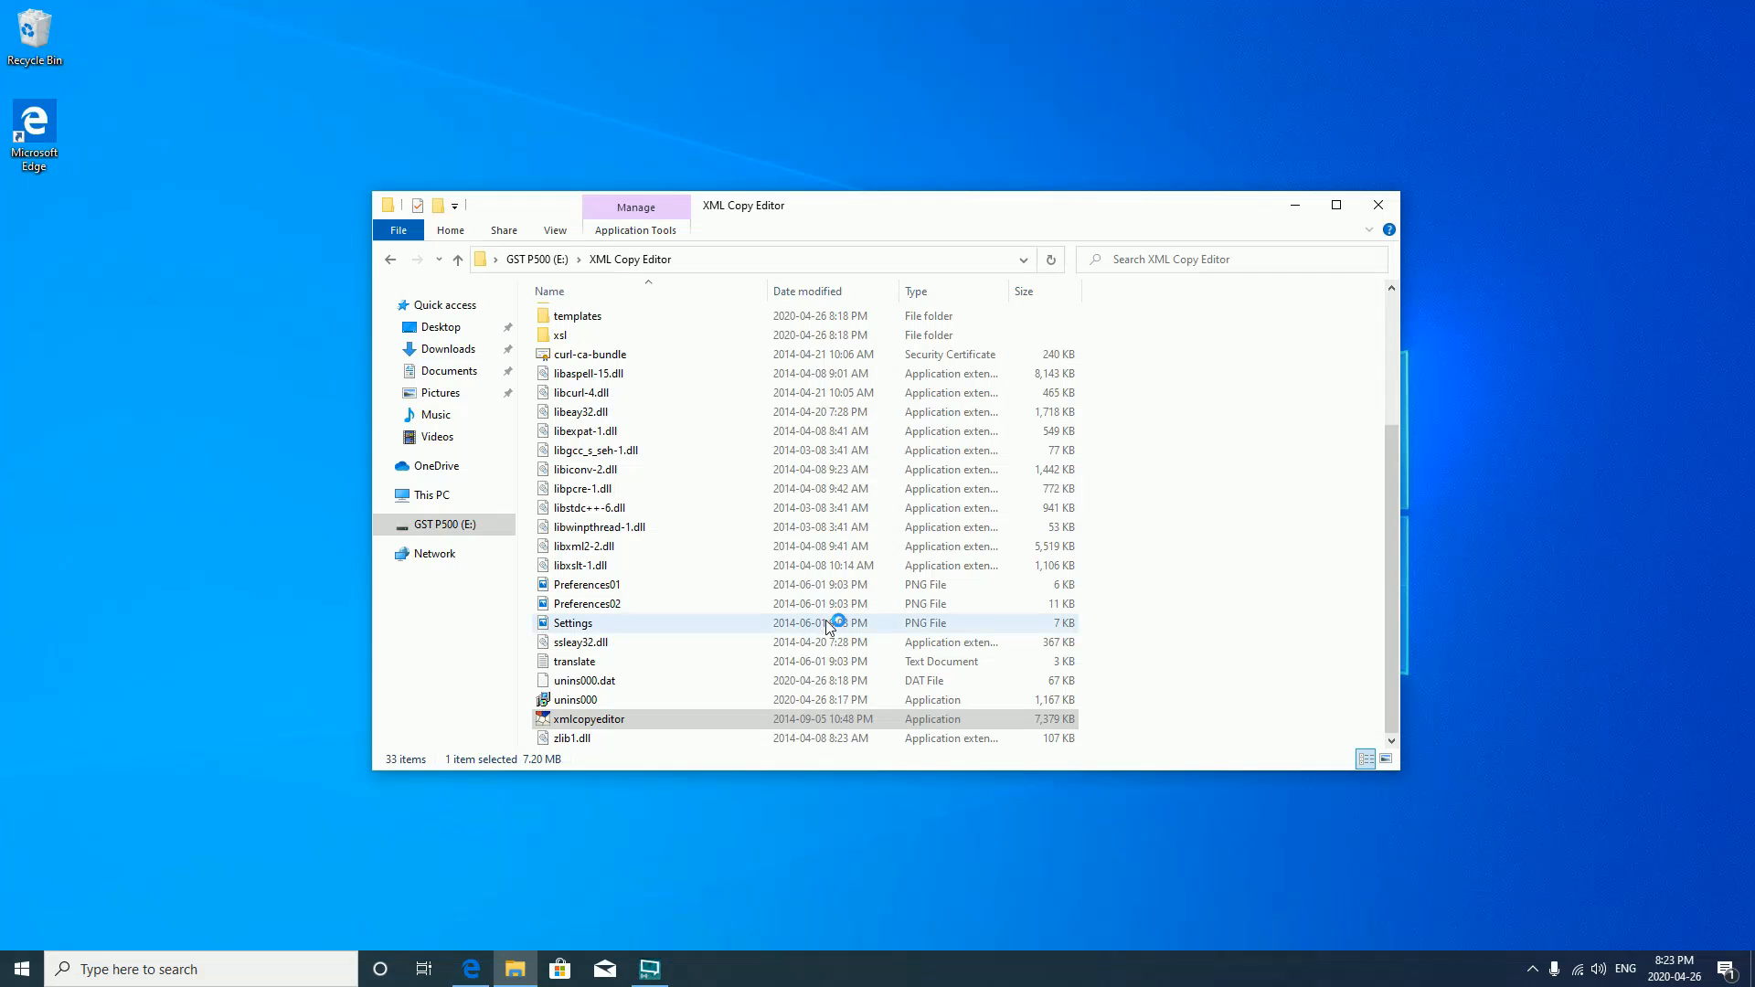
- Open the file RTXVoice.nvi from C:\temp\NVRTXVoice\NvAFX in XML Copy Editor
click(13, 30)
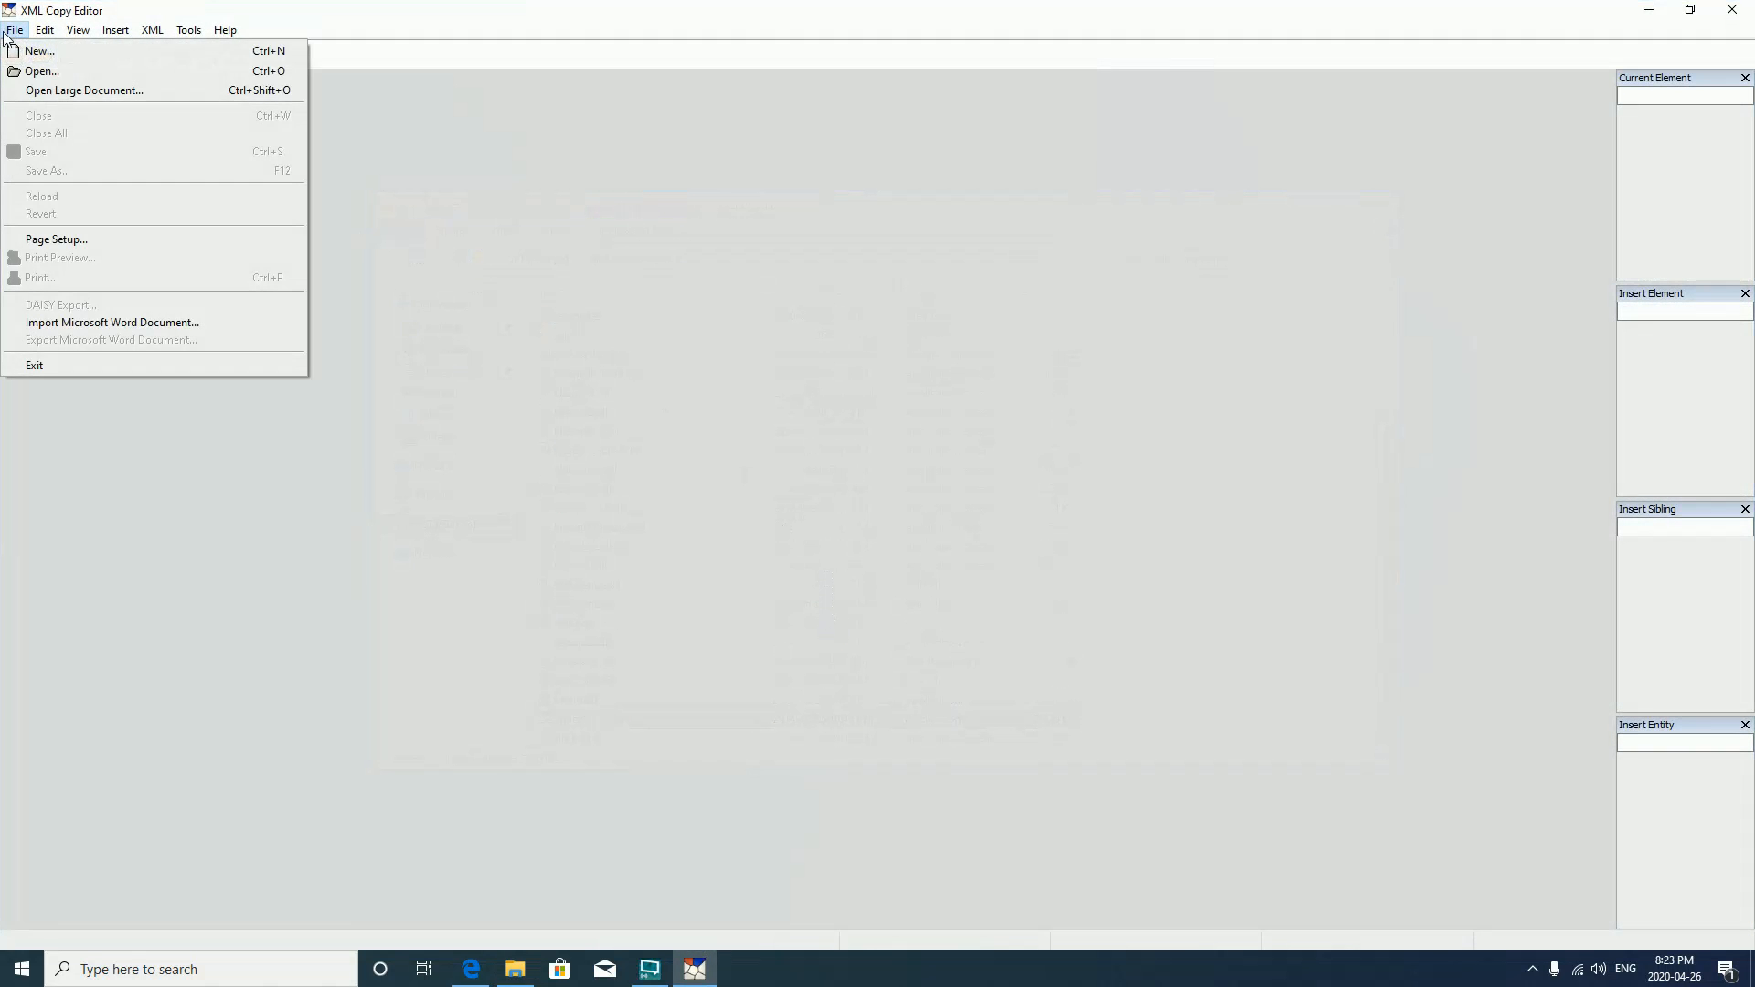
click(41, 71)
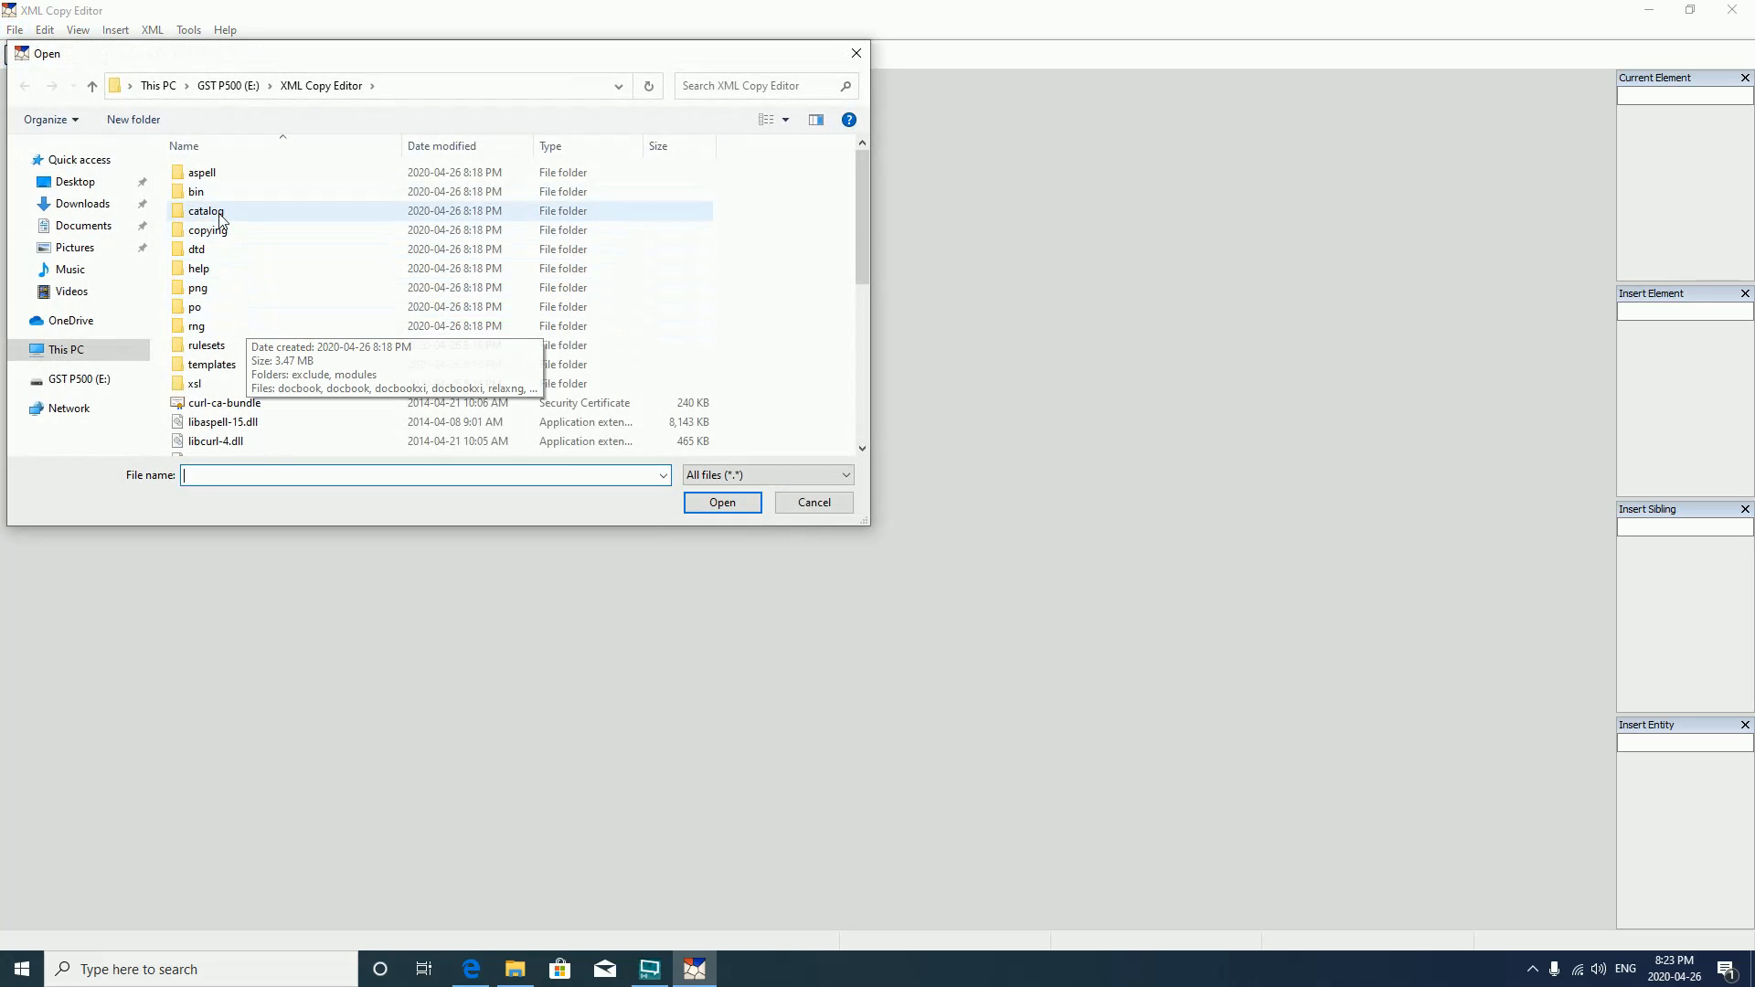
scroll(213, 237, down, 3)
scroll(213, 247, up, 3)
click(102, 358)
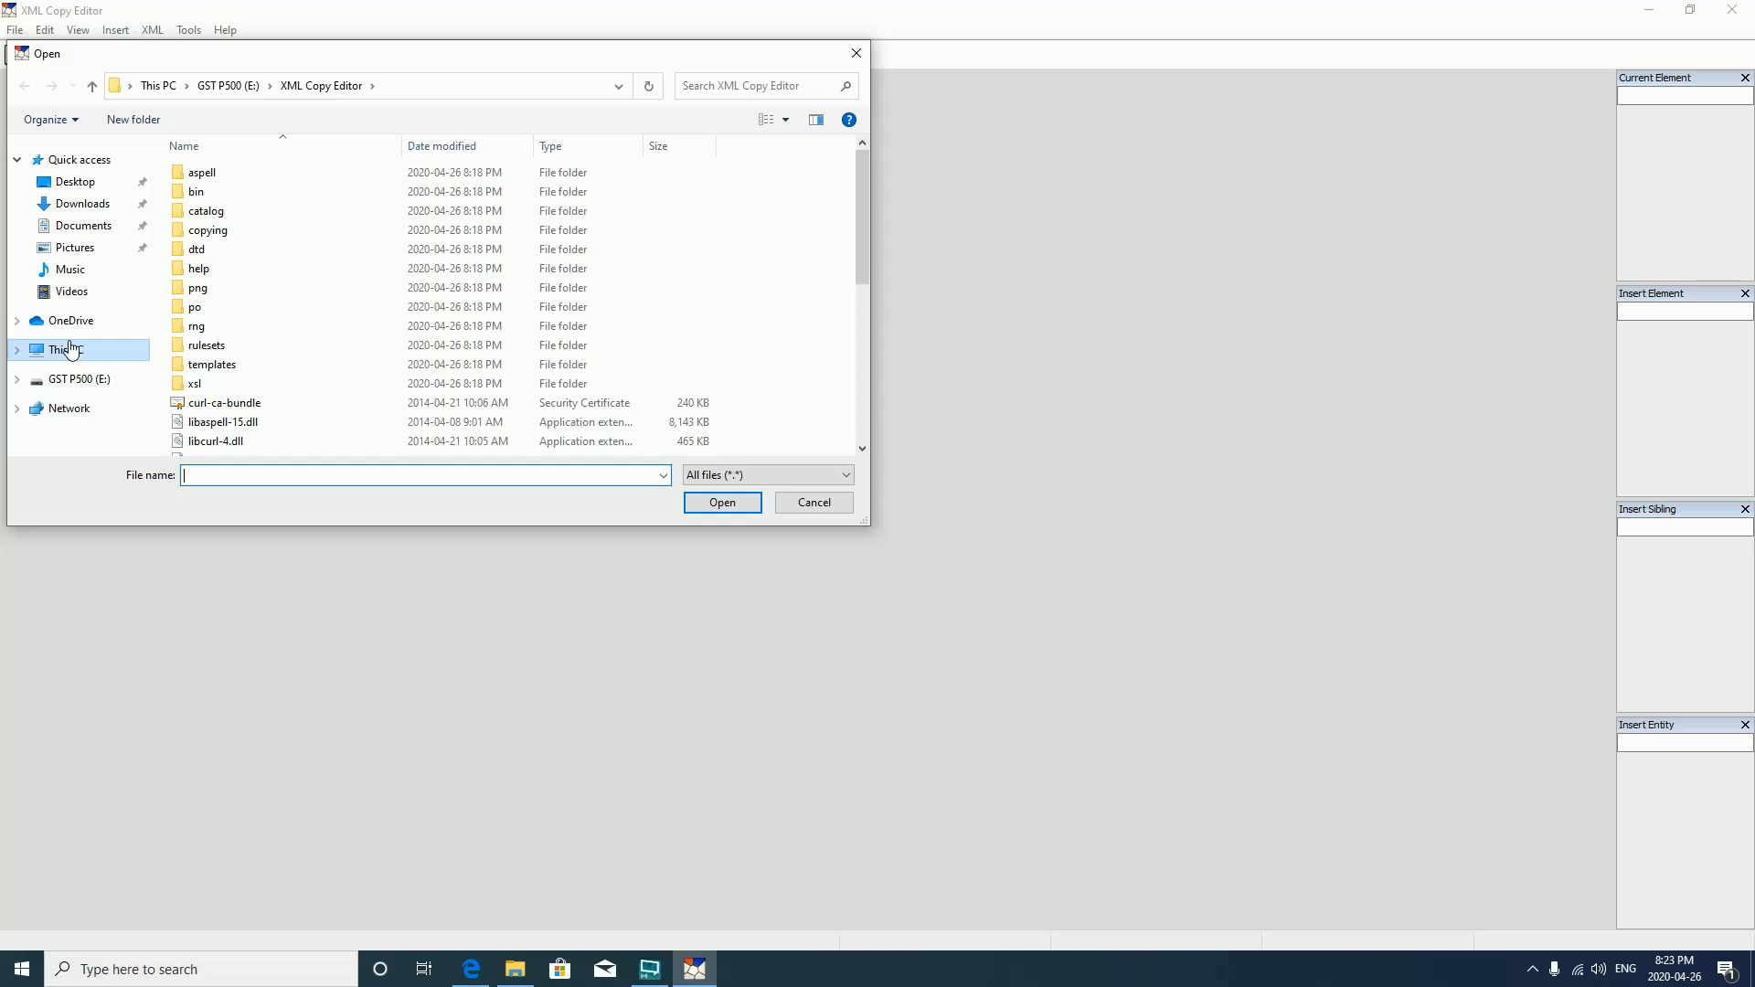
click(250, 380)
double_click(249, 381)
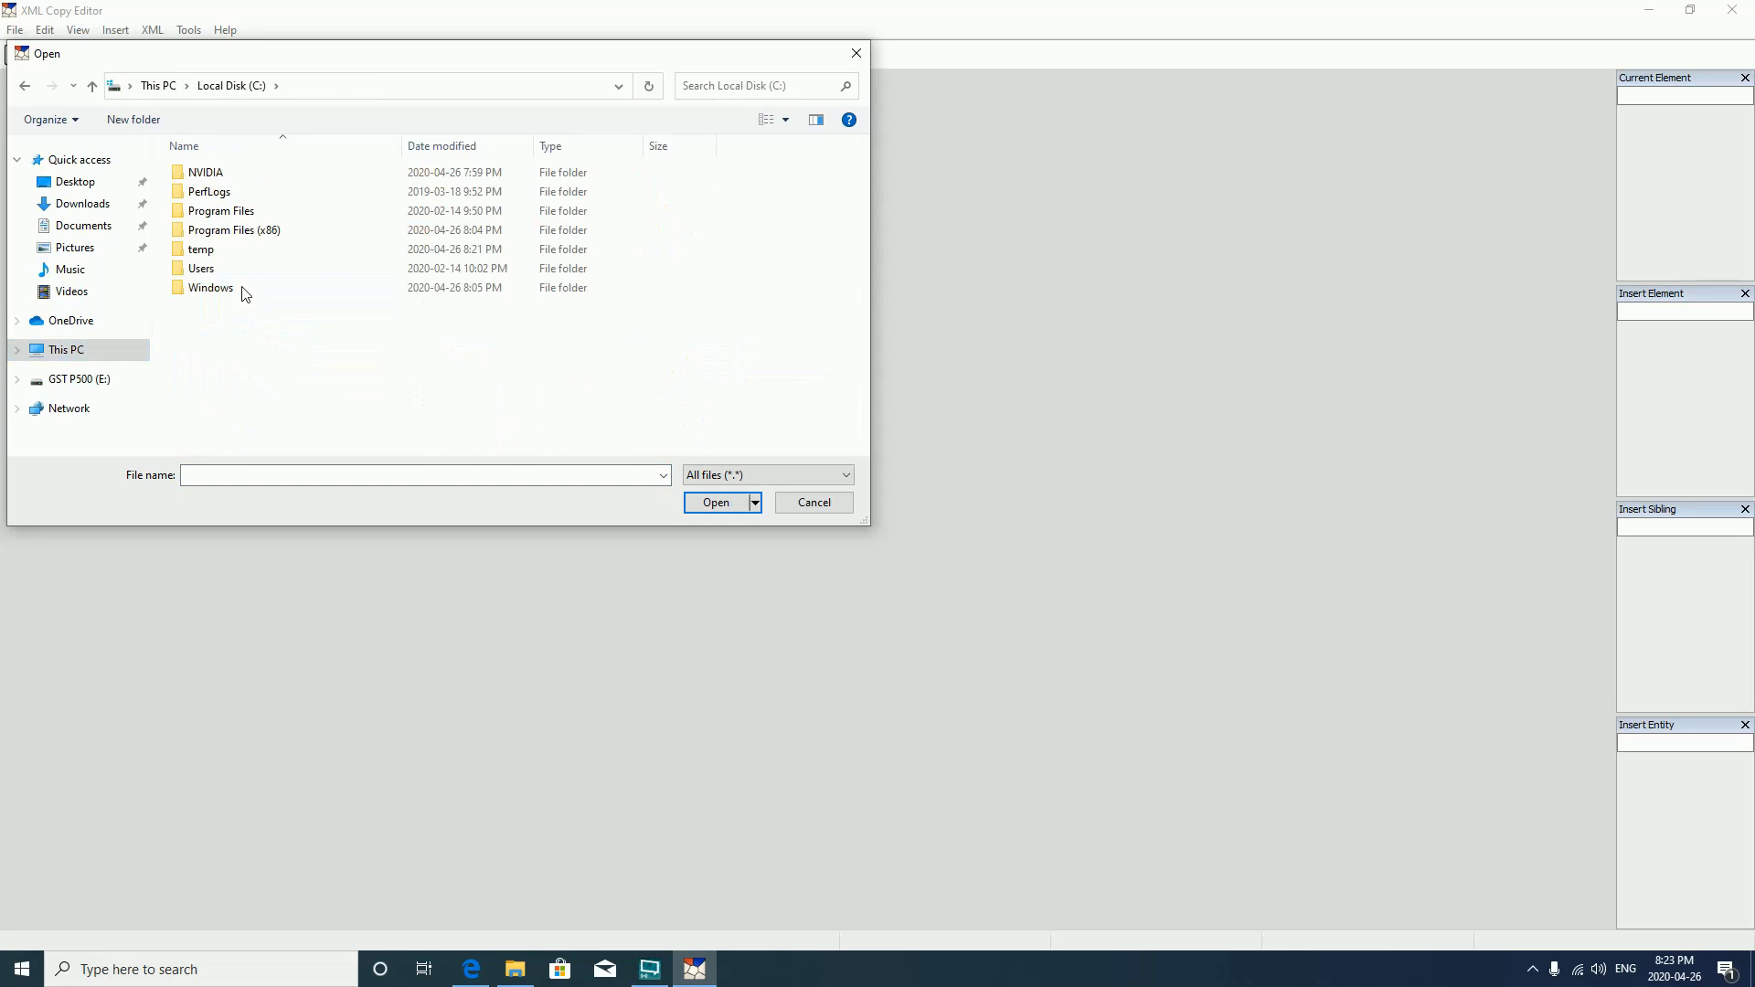
double_click(203, 259)
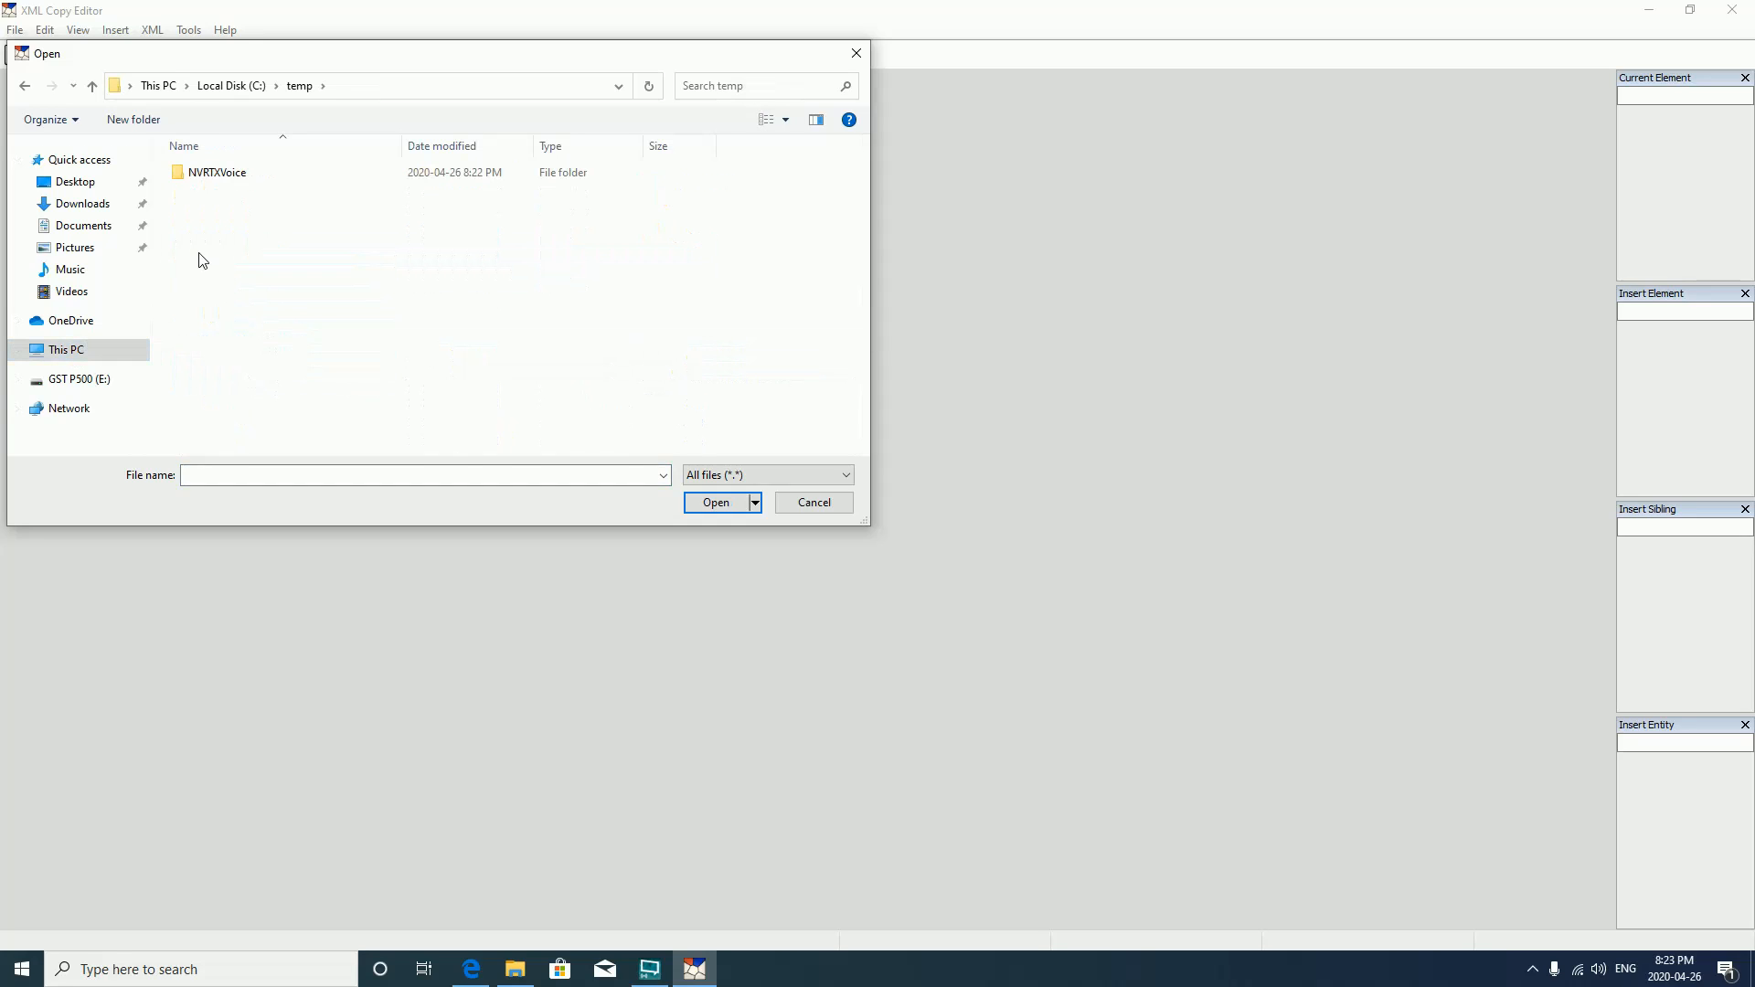
double_click(205, 174)
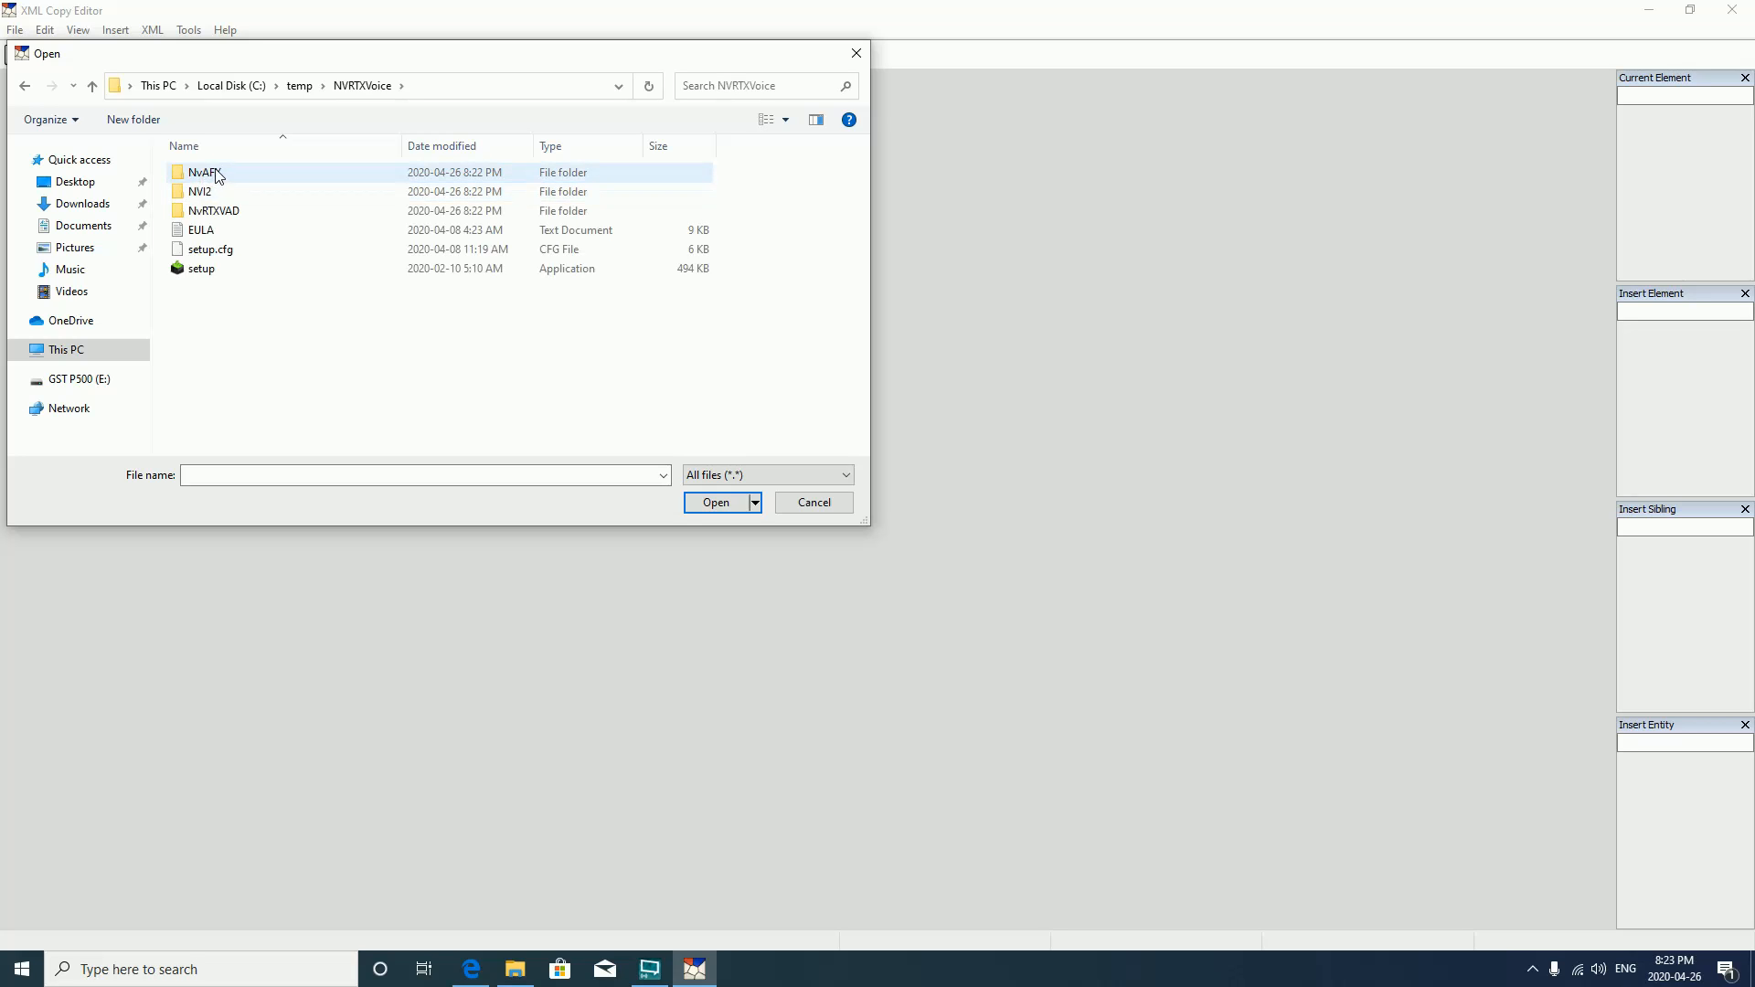
double_click(216, 176)
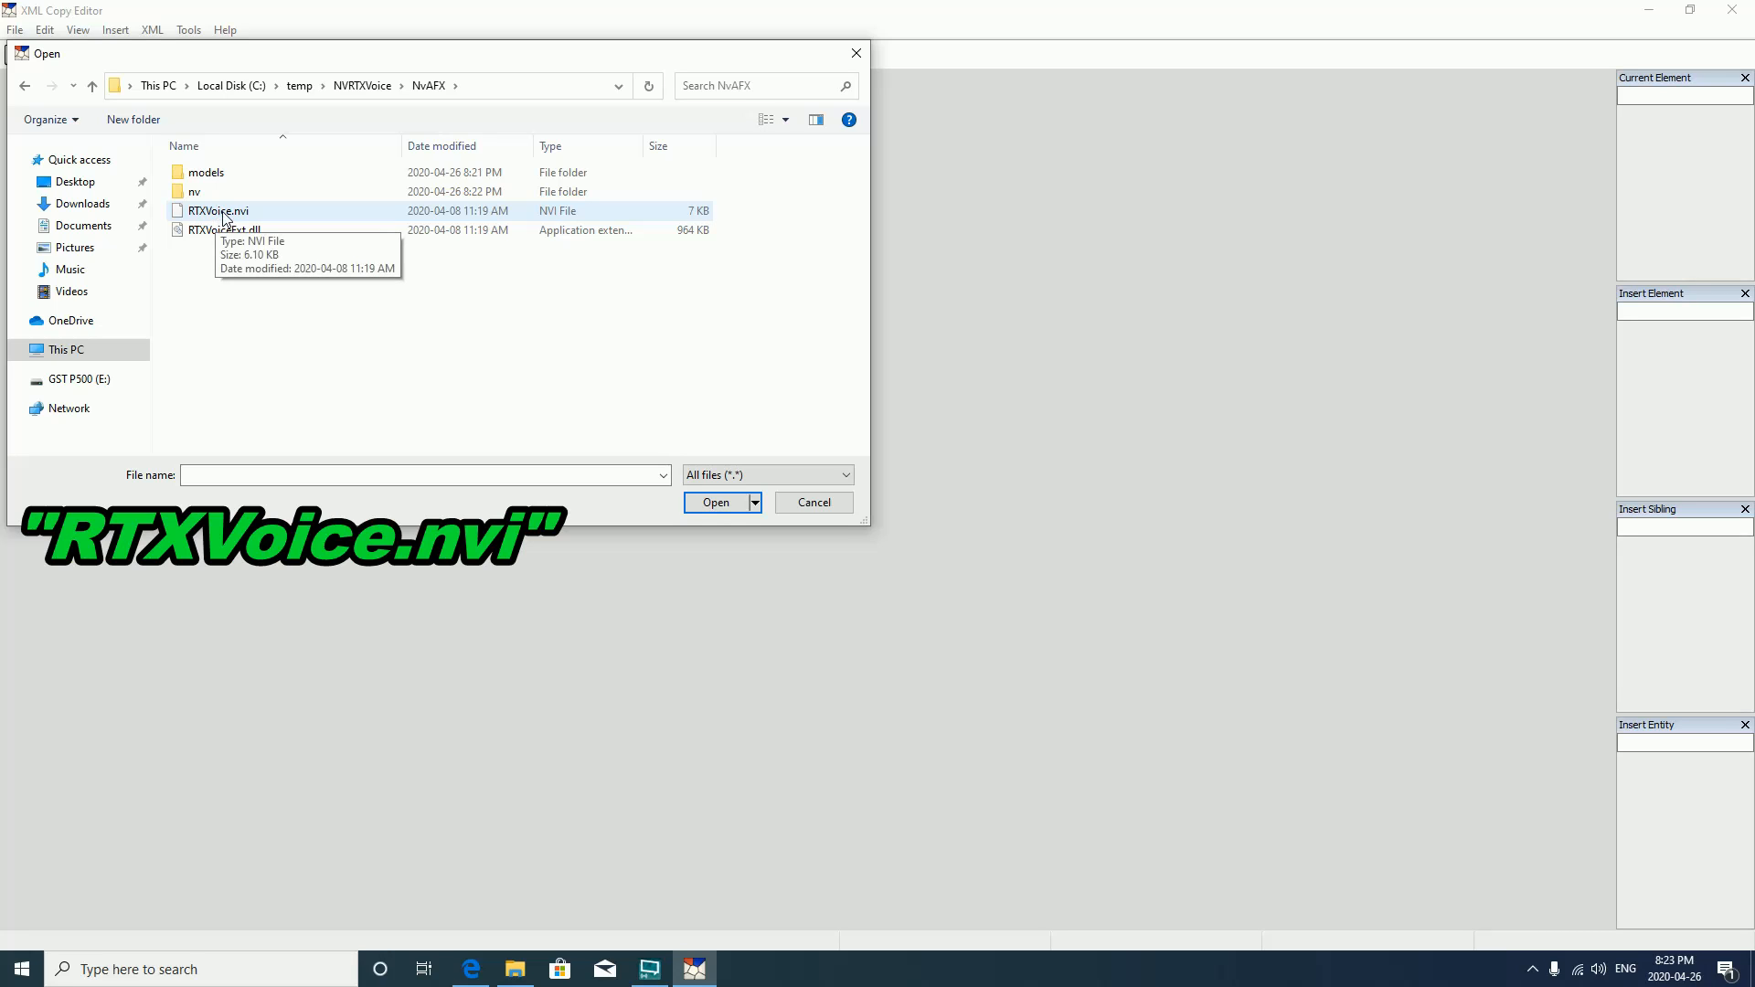
double_click(224, 212)
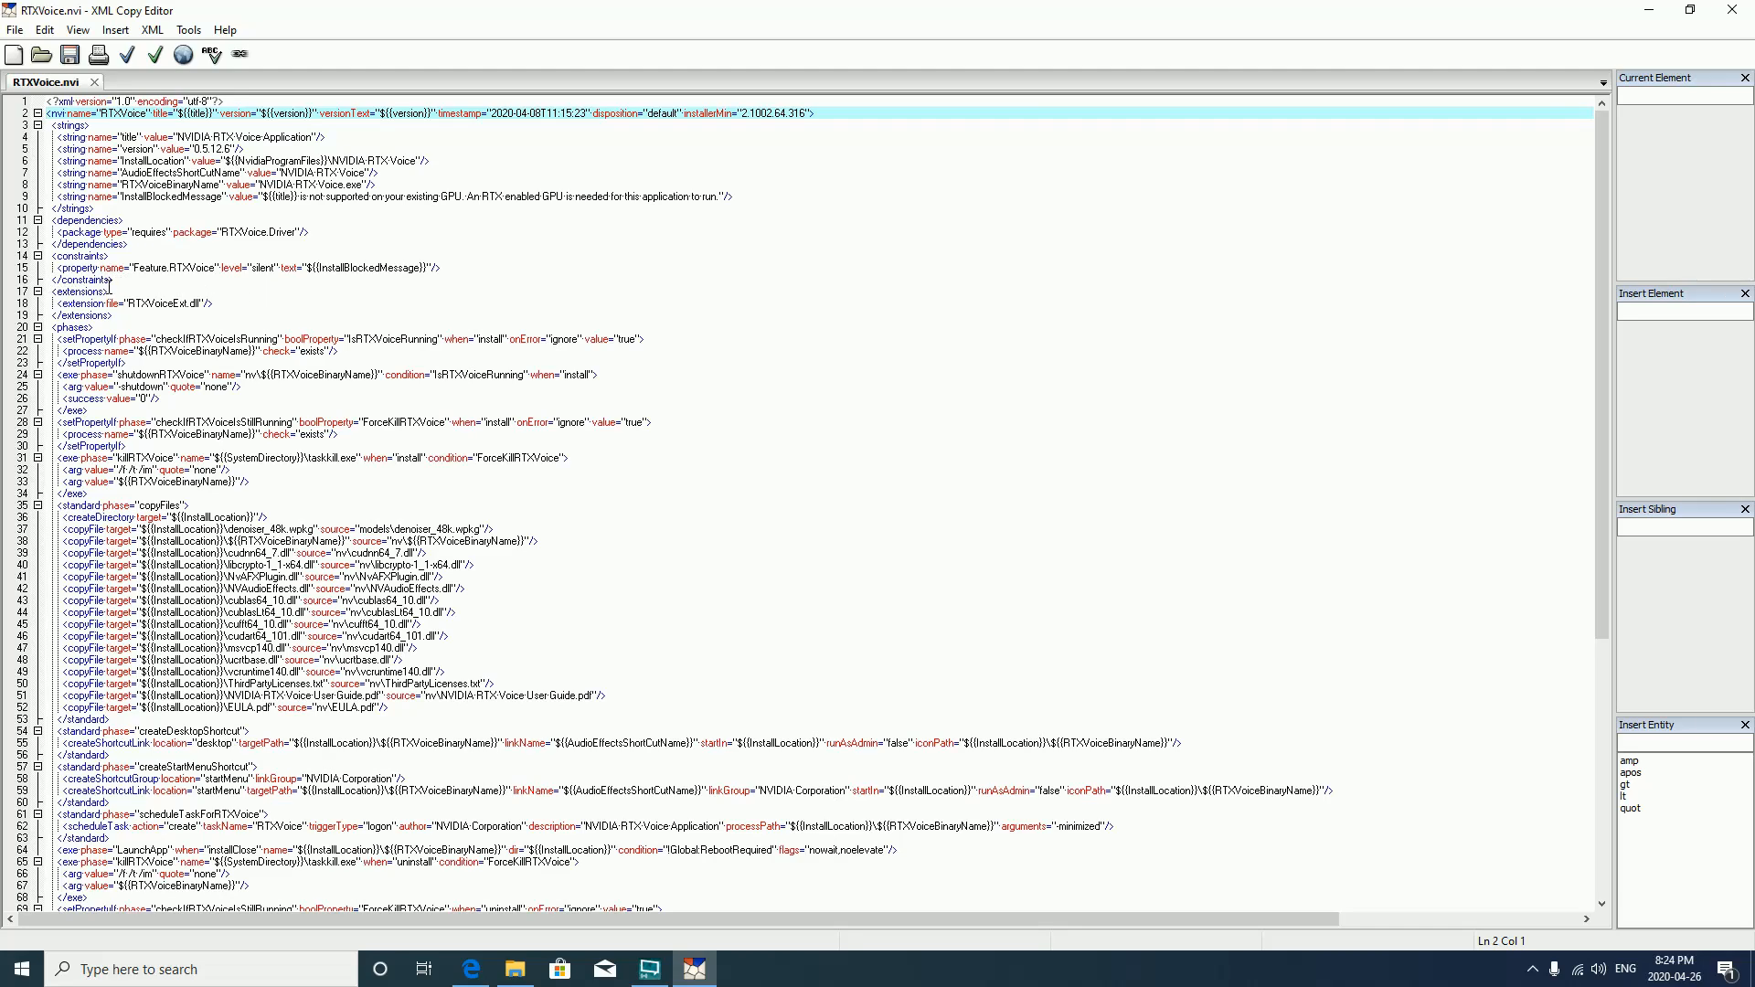
- Delete the whole constraints block on lines 14 to 16 of RTXVoice.nvi, along with the blank line it leaves
drag(52, 256, 115, 280)
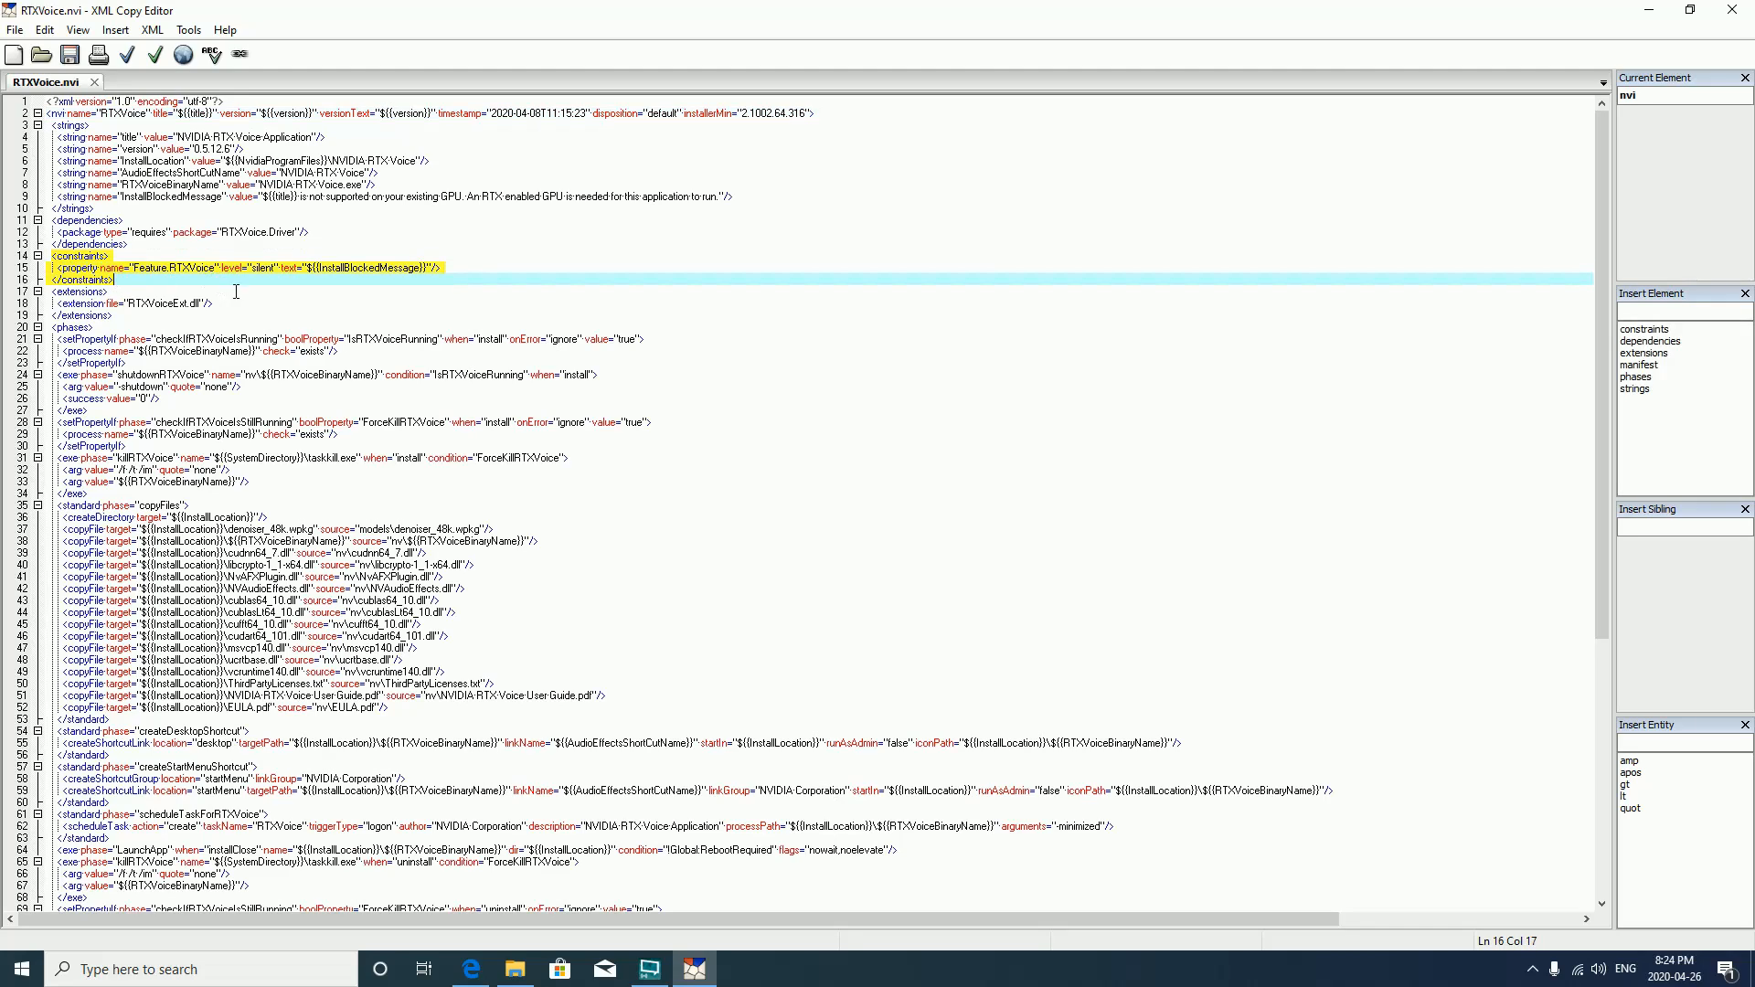
key(Delete)
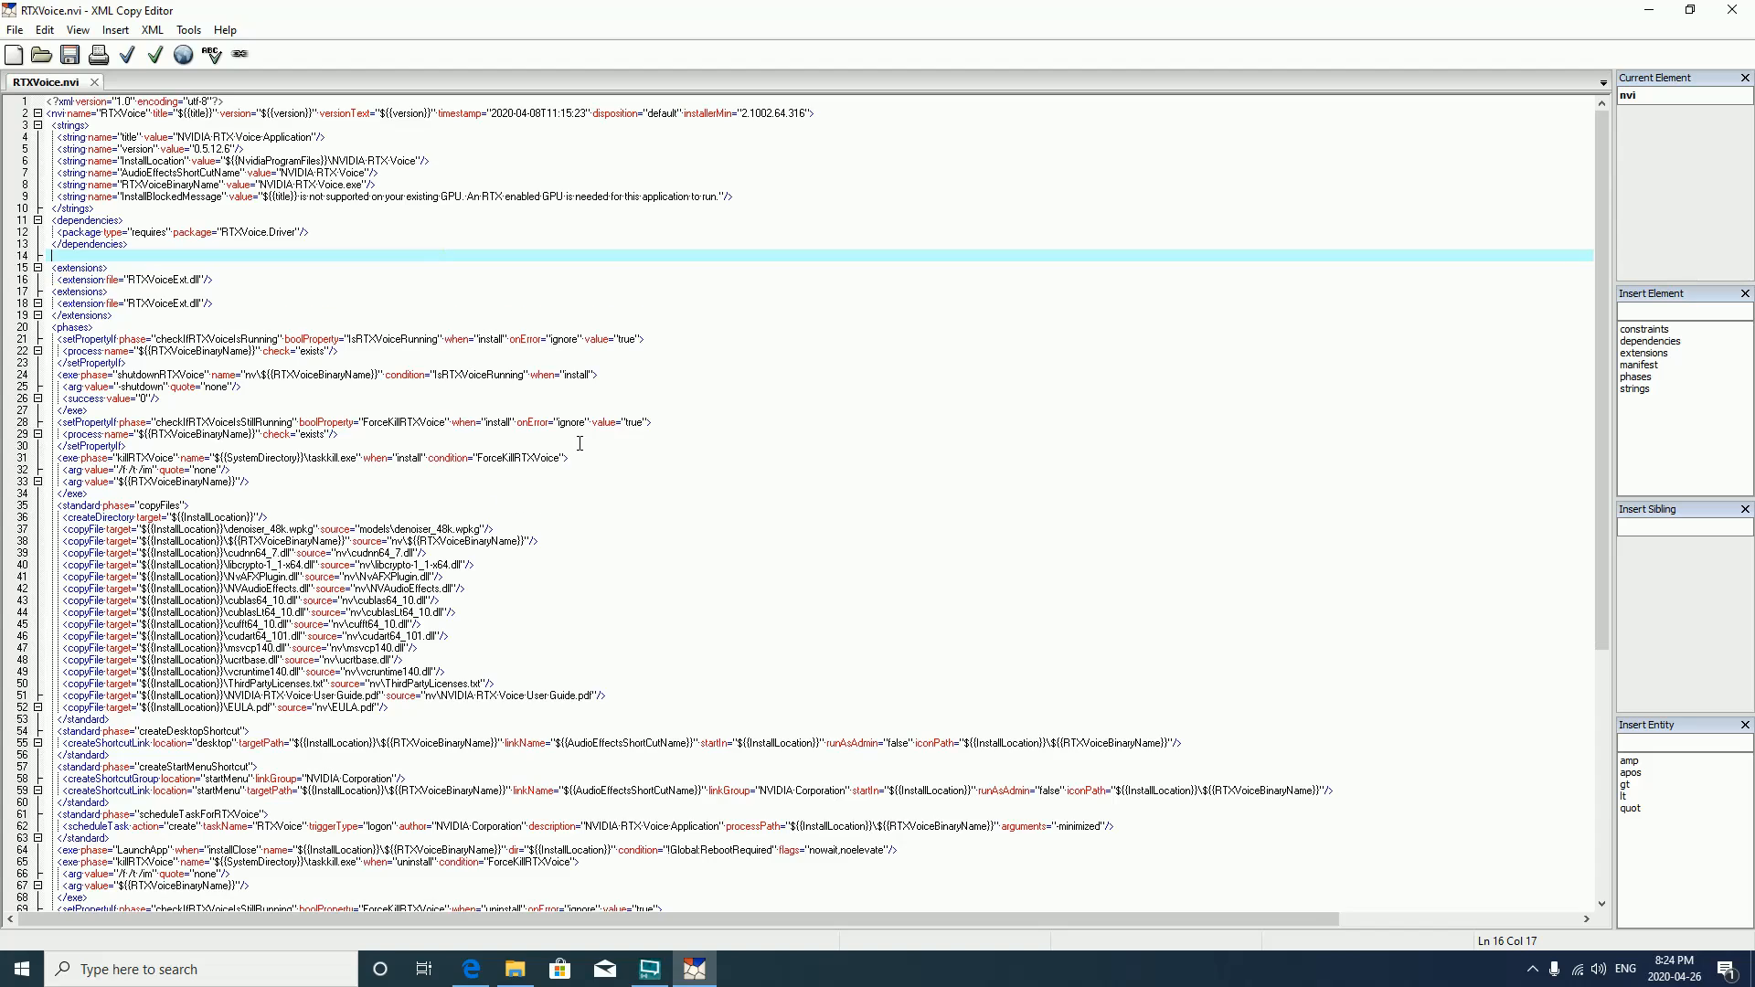
key(Down)
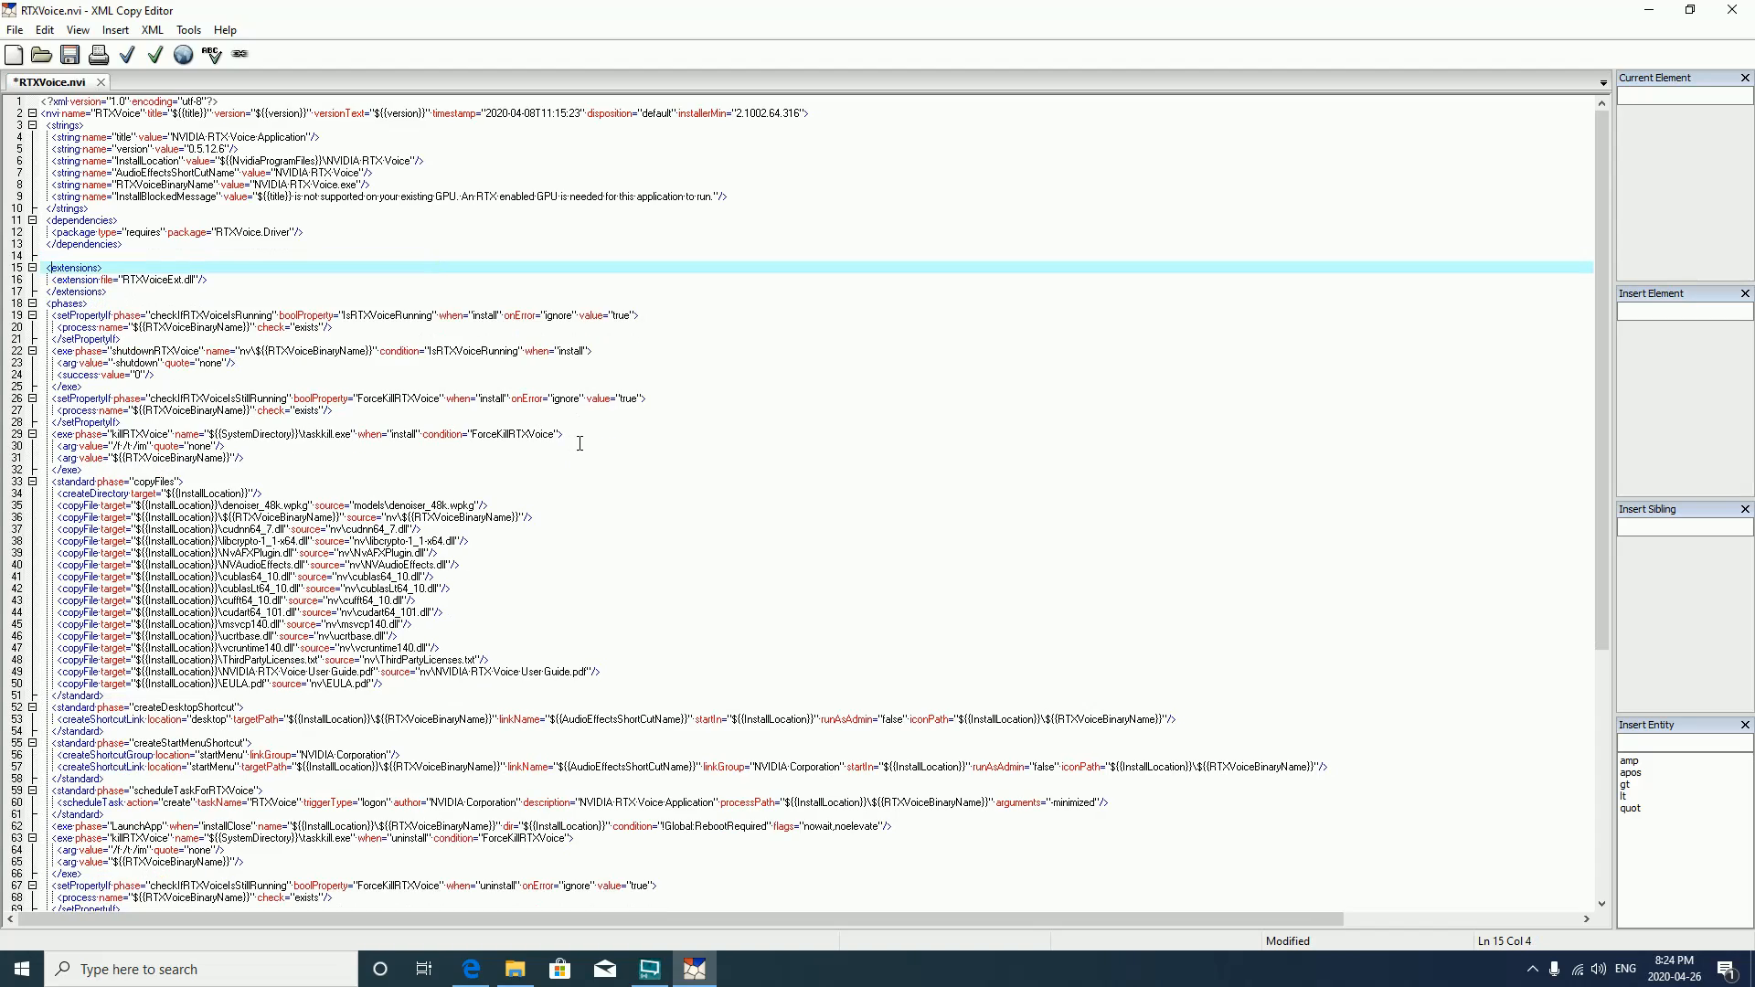
key(Left)
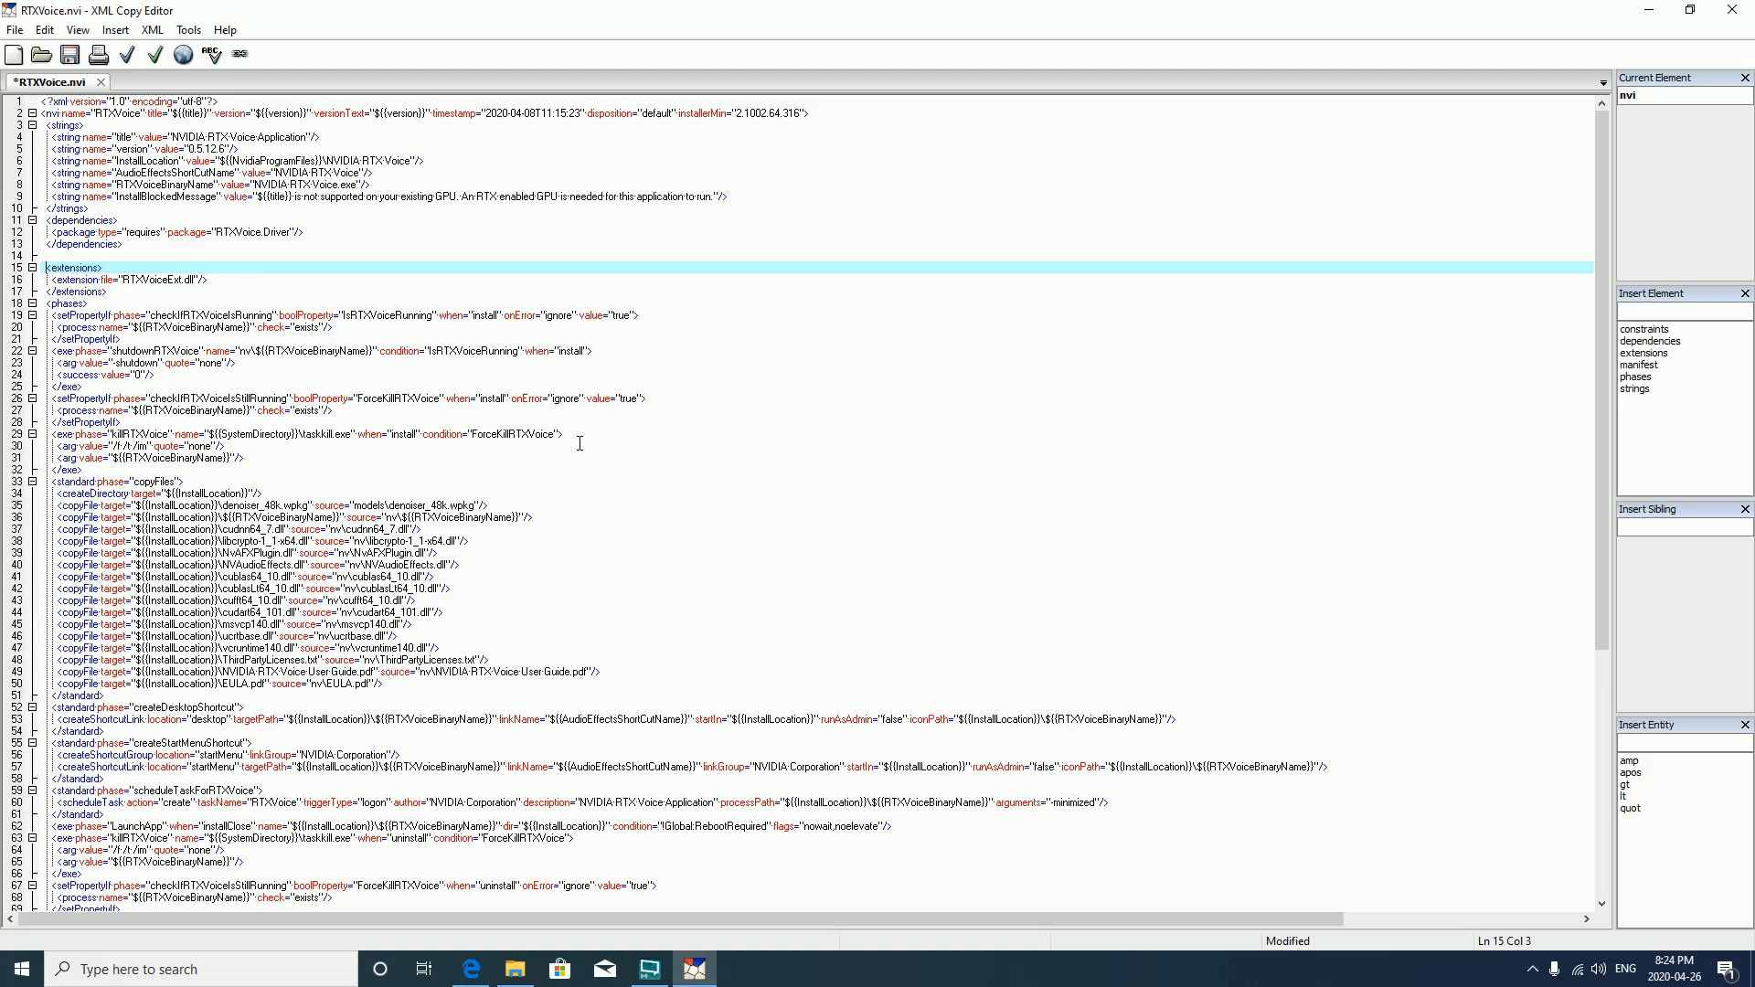
key(BackSpace)
key(BackSpace)
key(BackSpace)
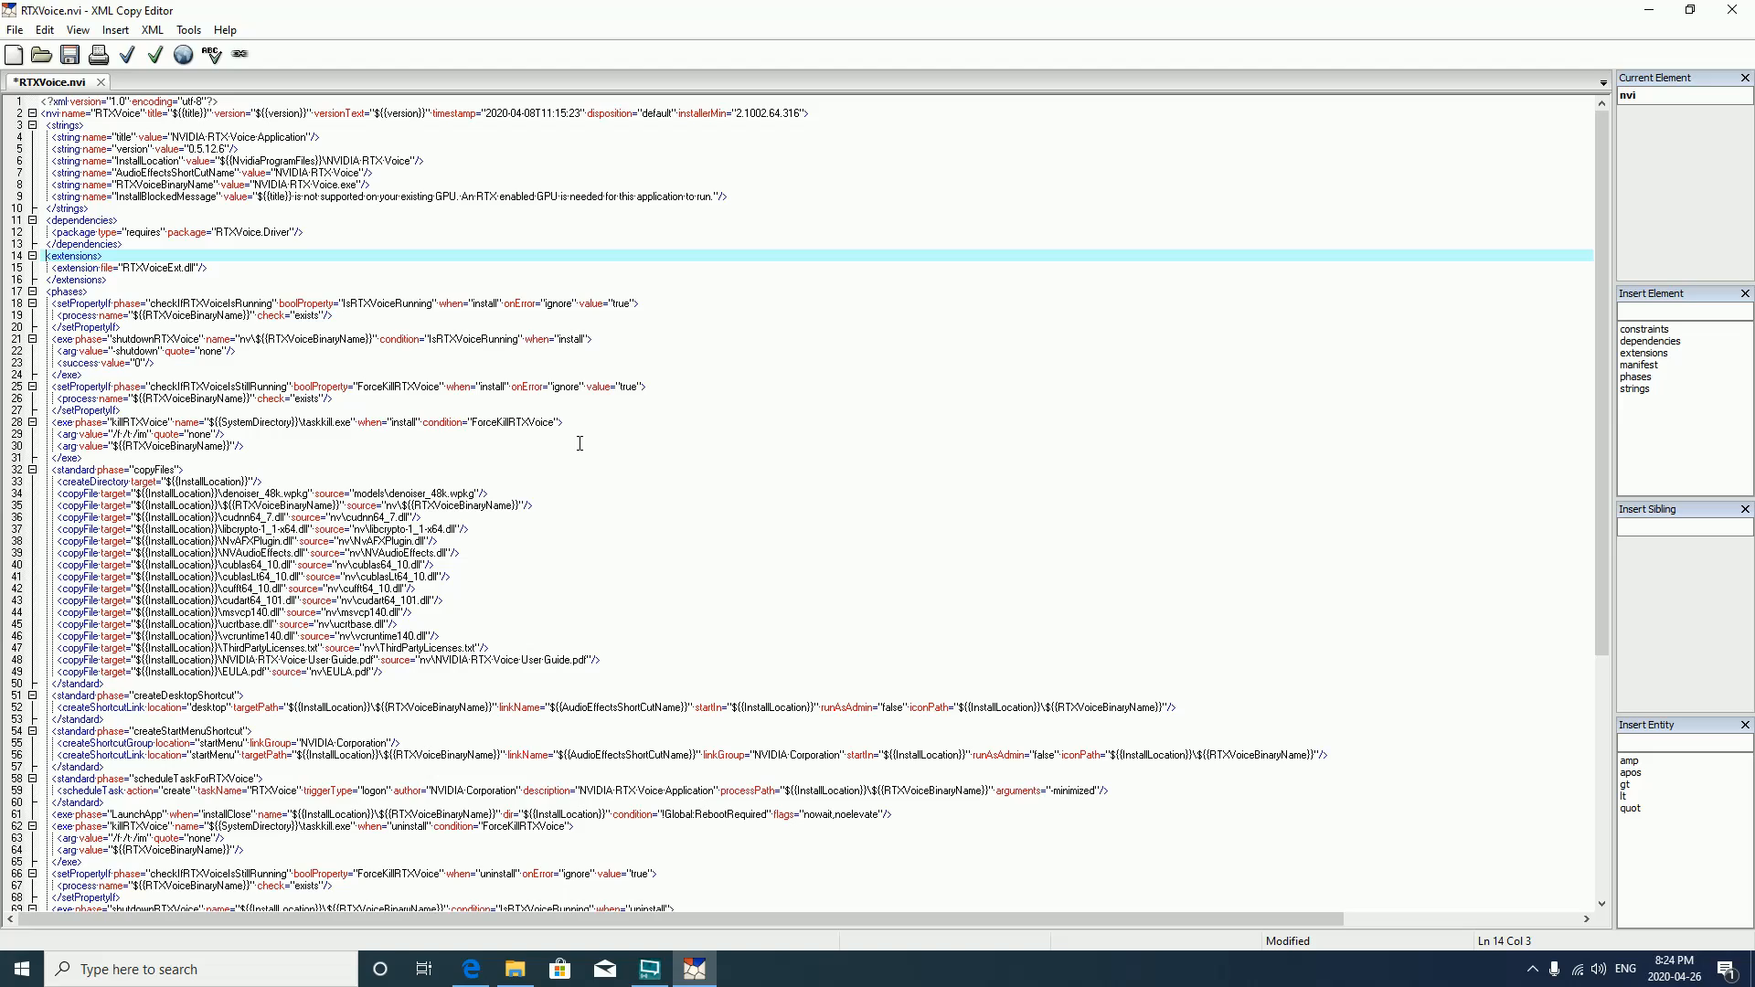
- Save the edited RTXVoice.nvi file and close XML Copy Editor
click(15, 30)
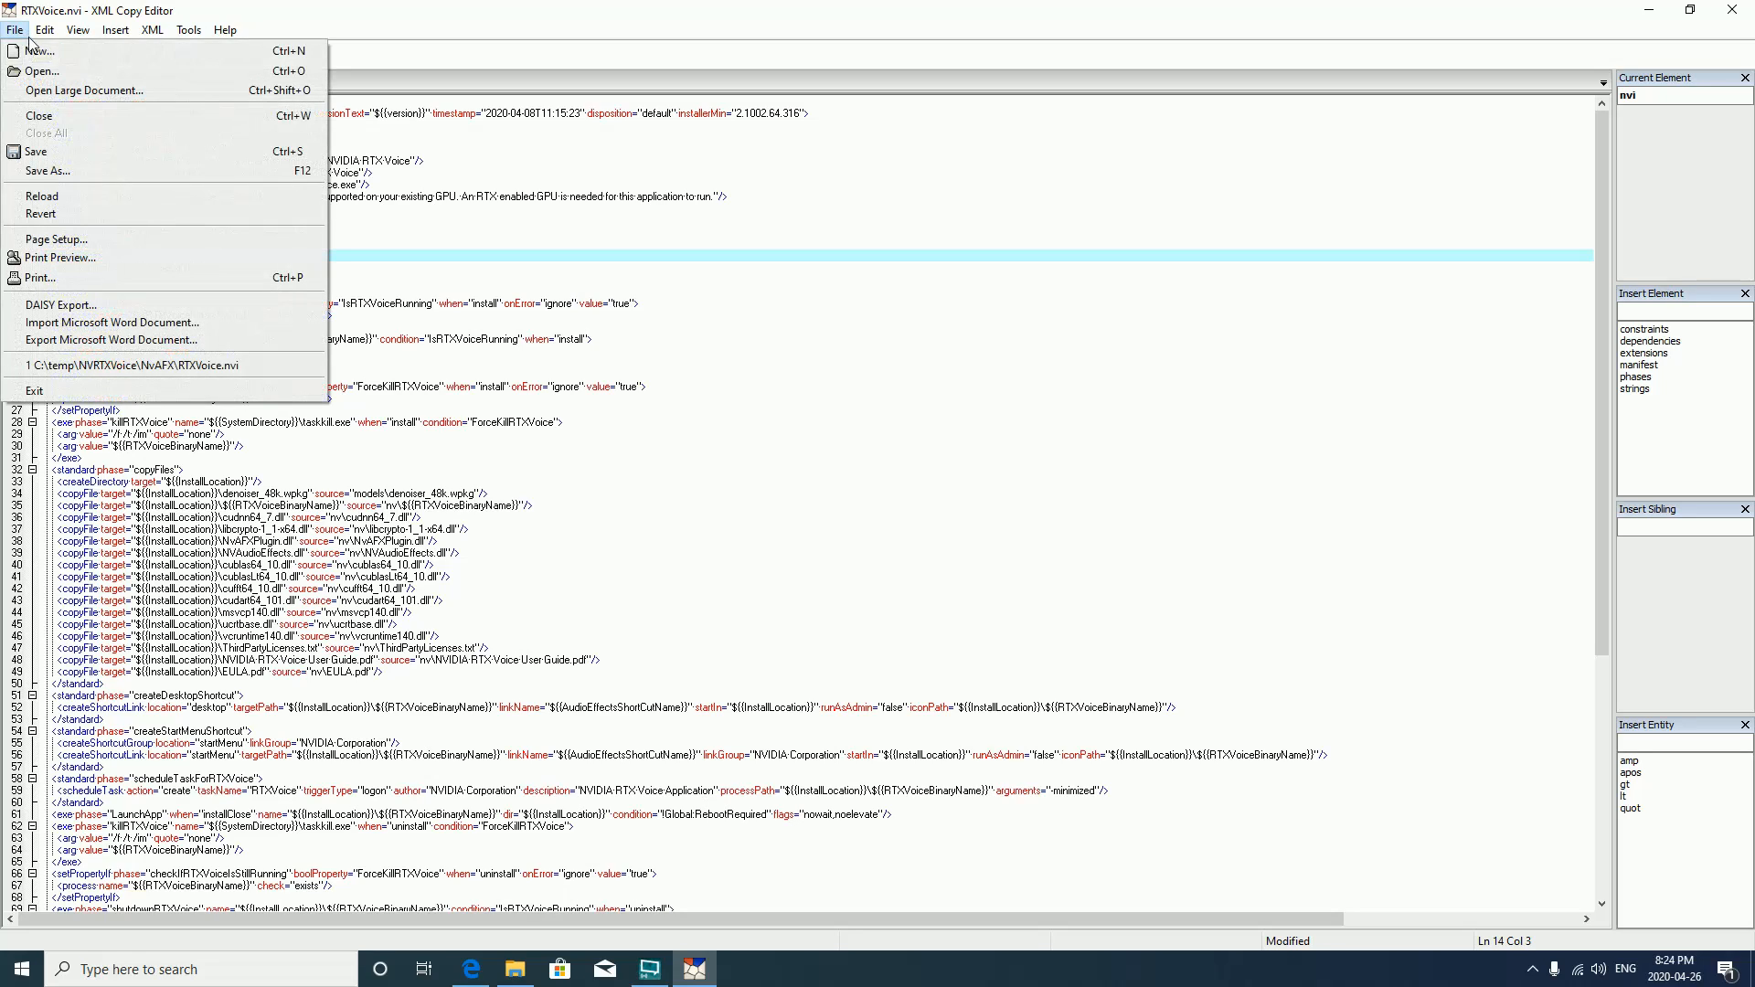
click(60, 155)
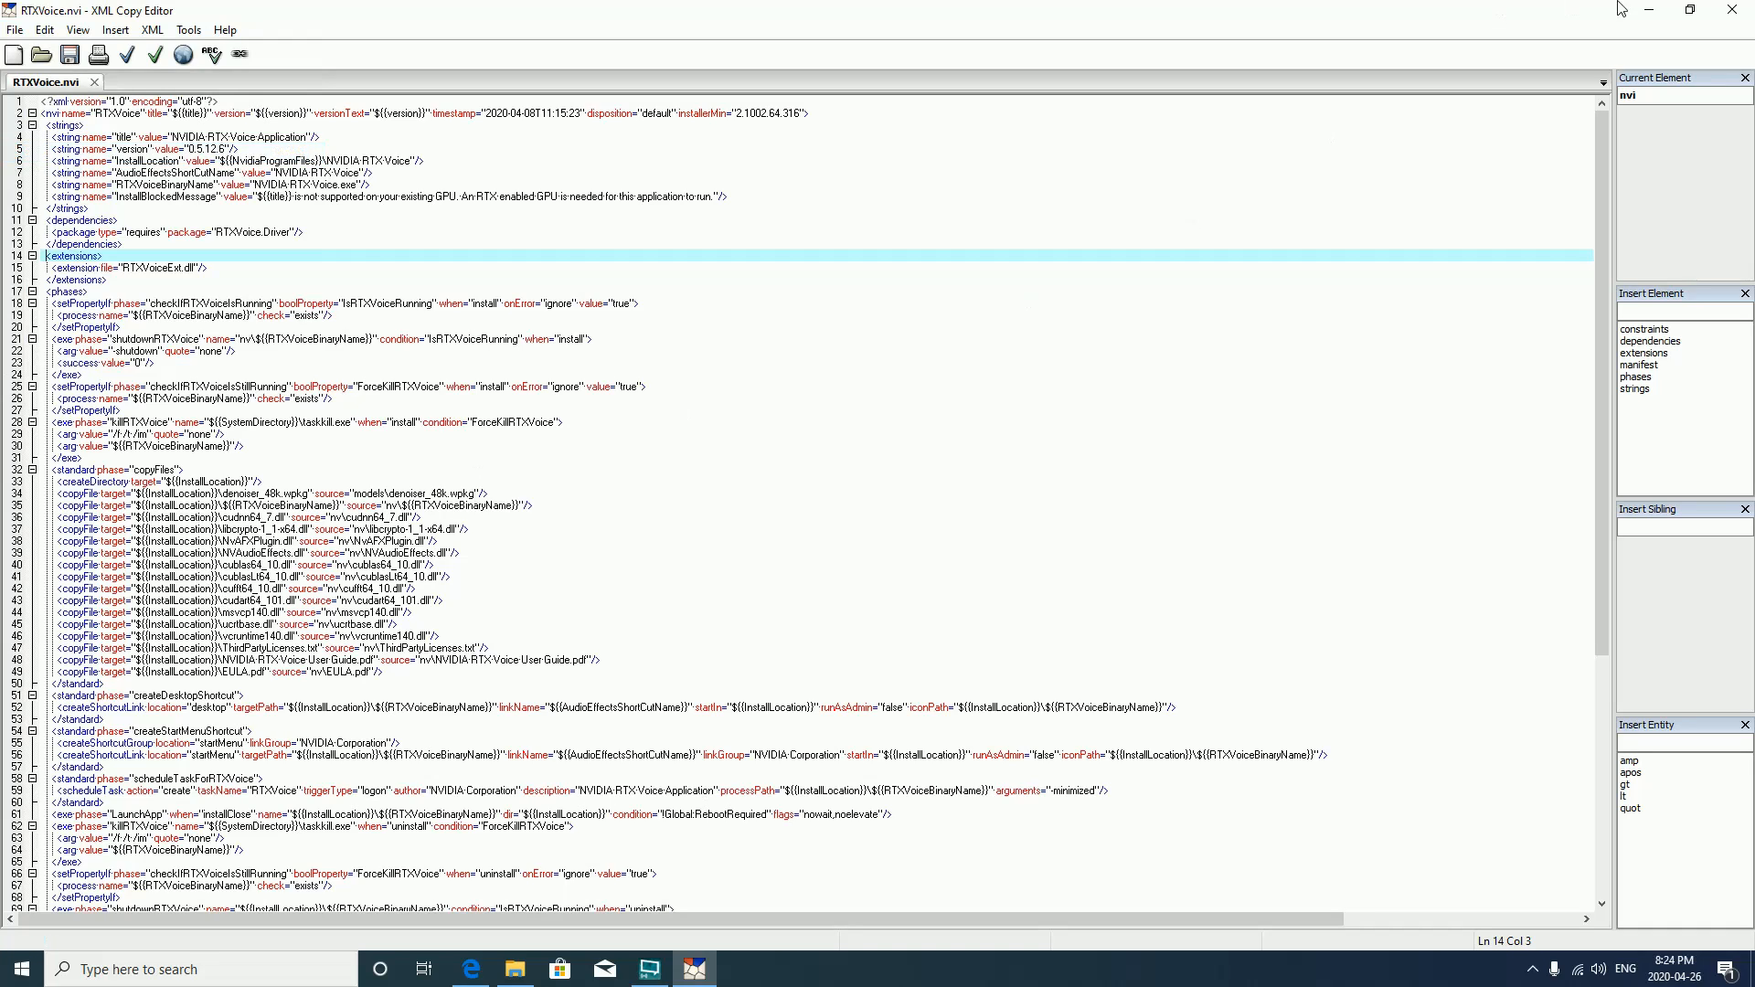
click(1746, 13)
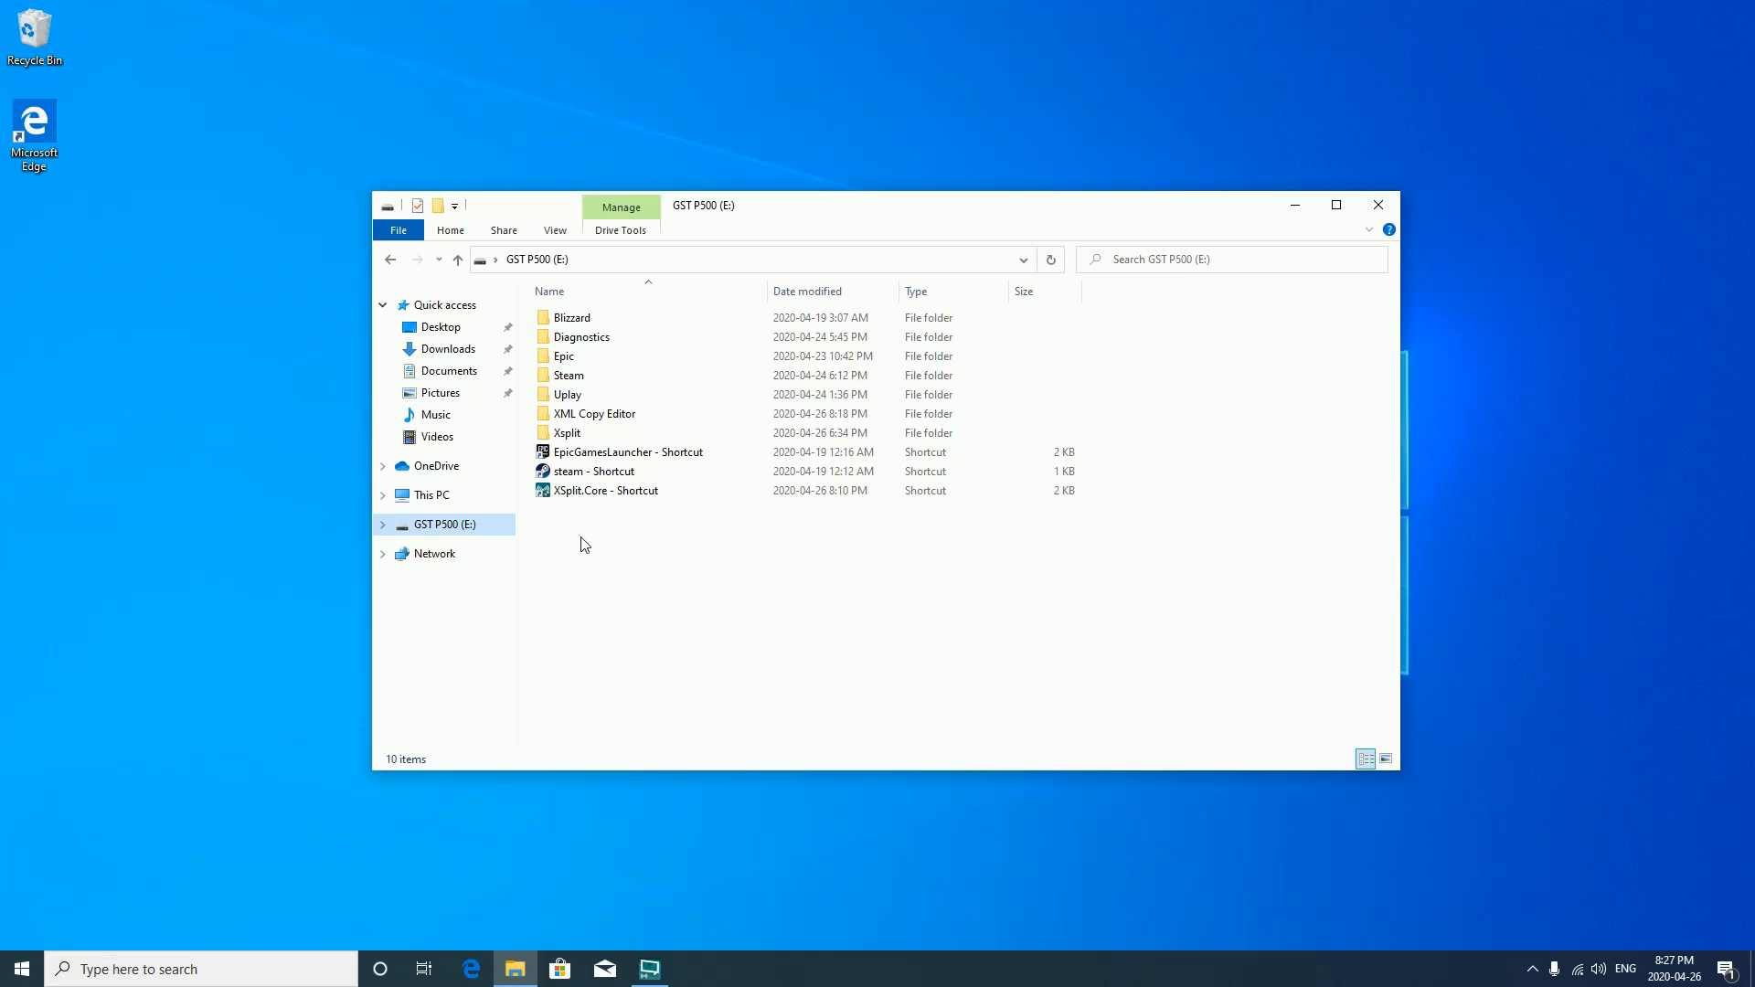
- Run setup from the C:\temp\NVRTXVoice folder
click(436, 502)
double_click(681, 503)
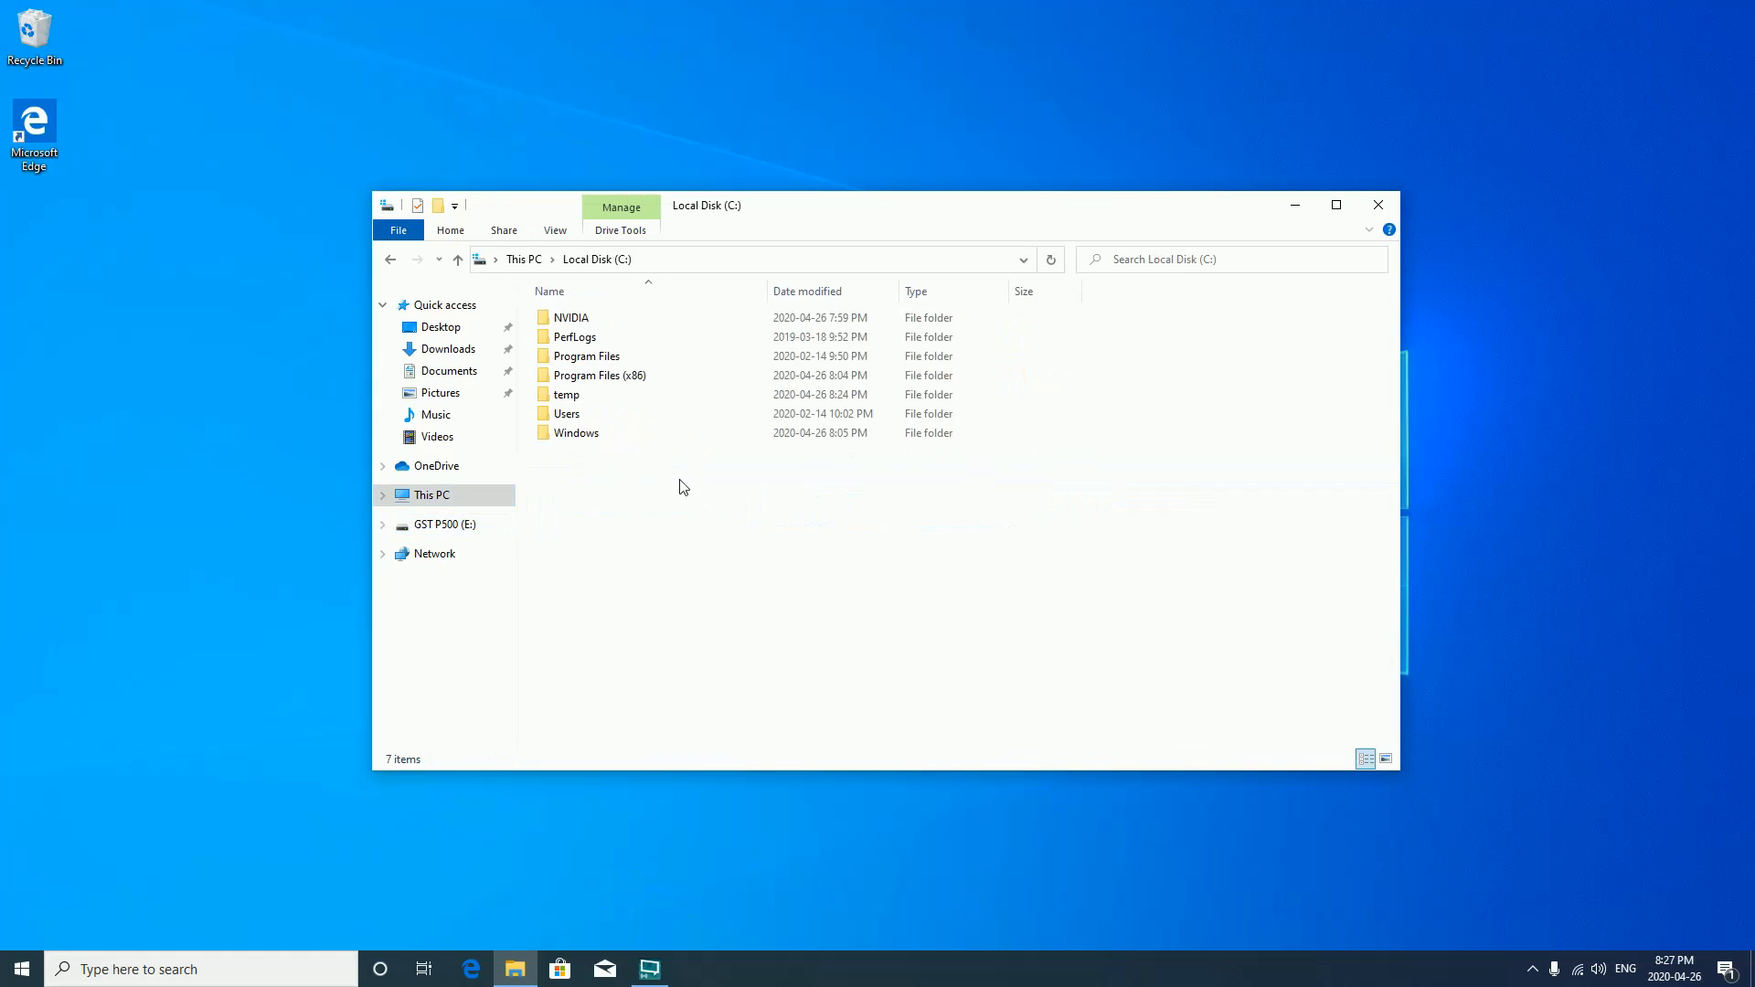
double_click(569, 395)
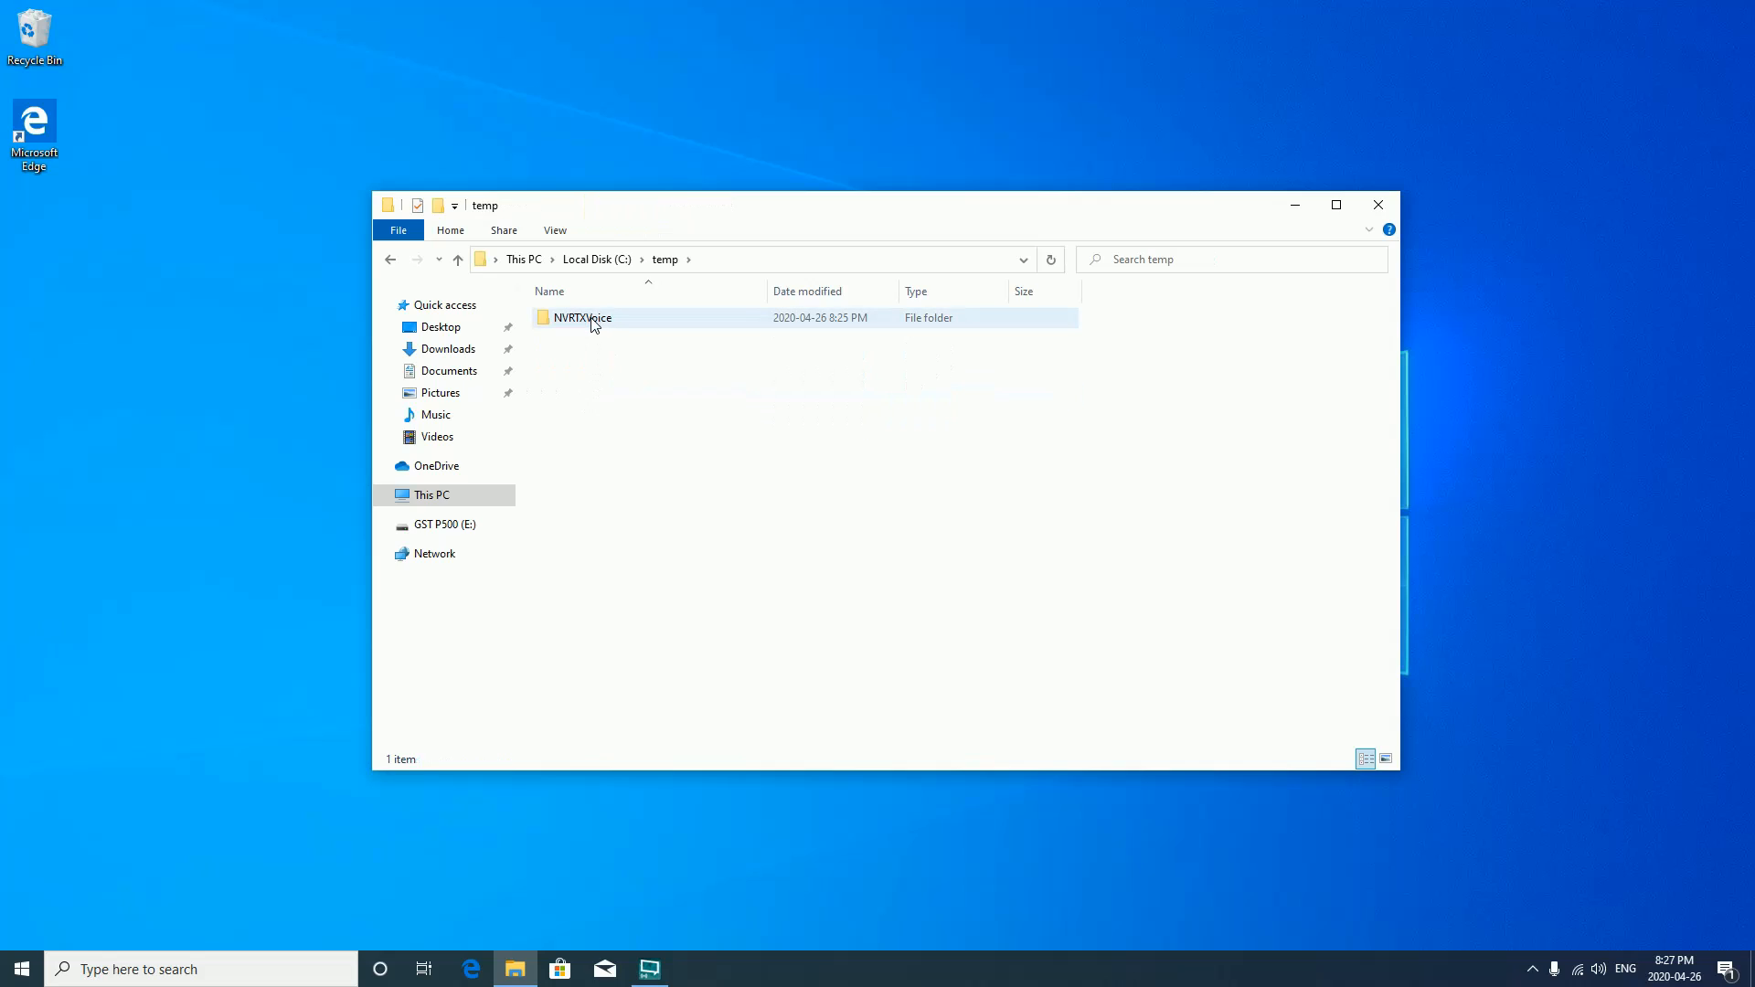
double_click(587, 320)
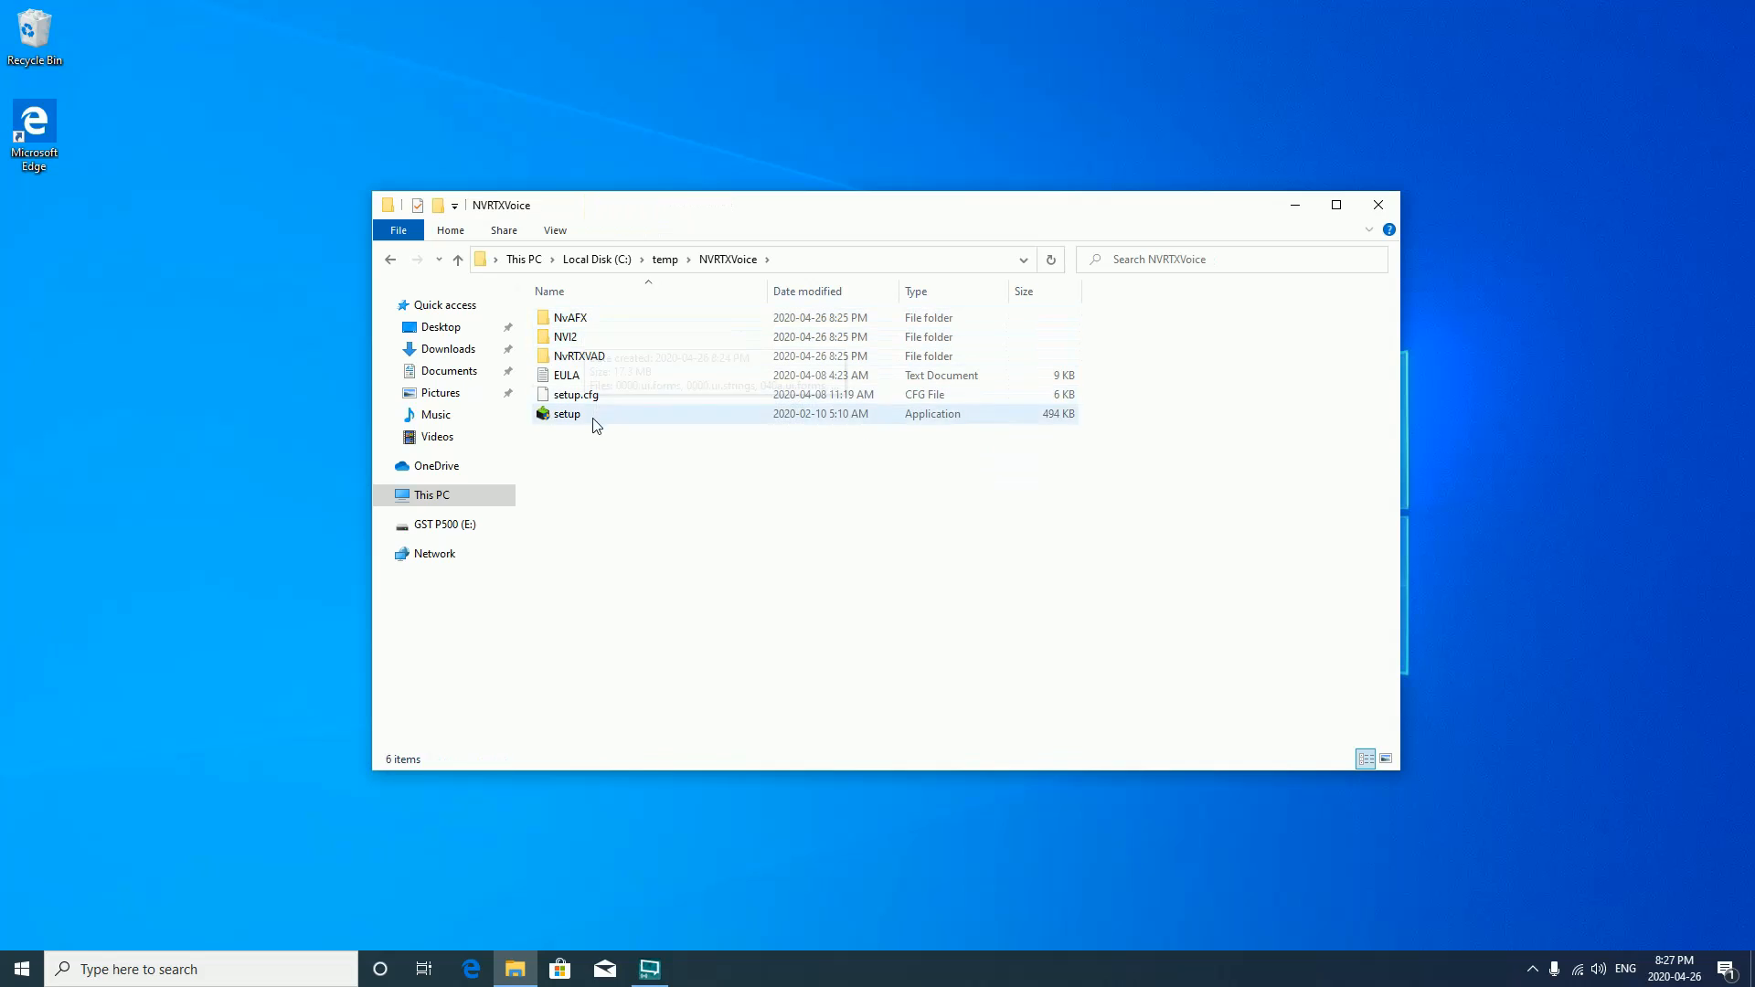
click(569, 413)
double_click(570, 414)
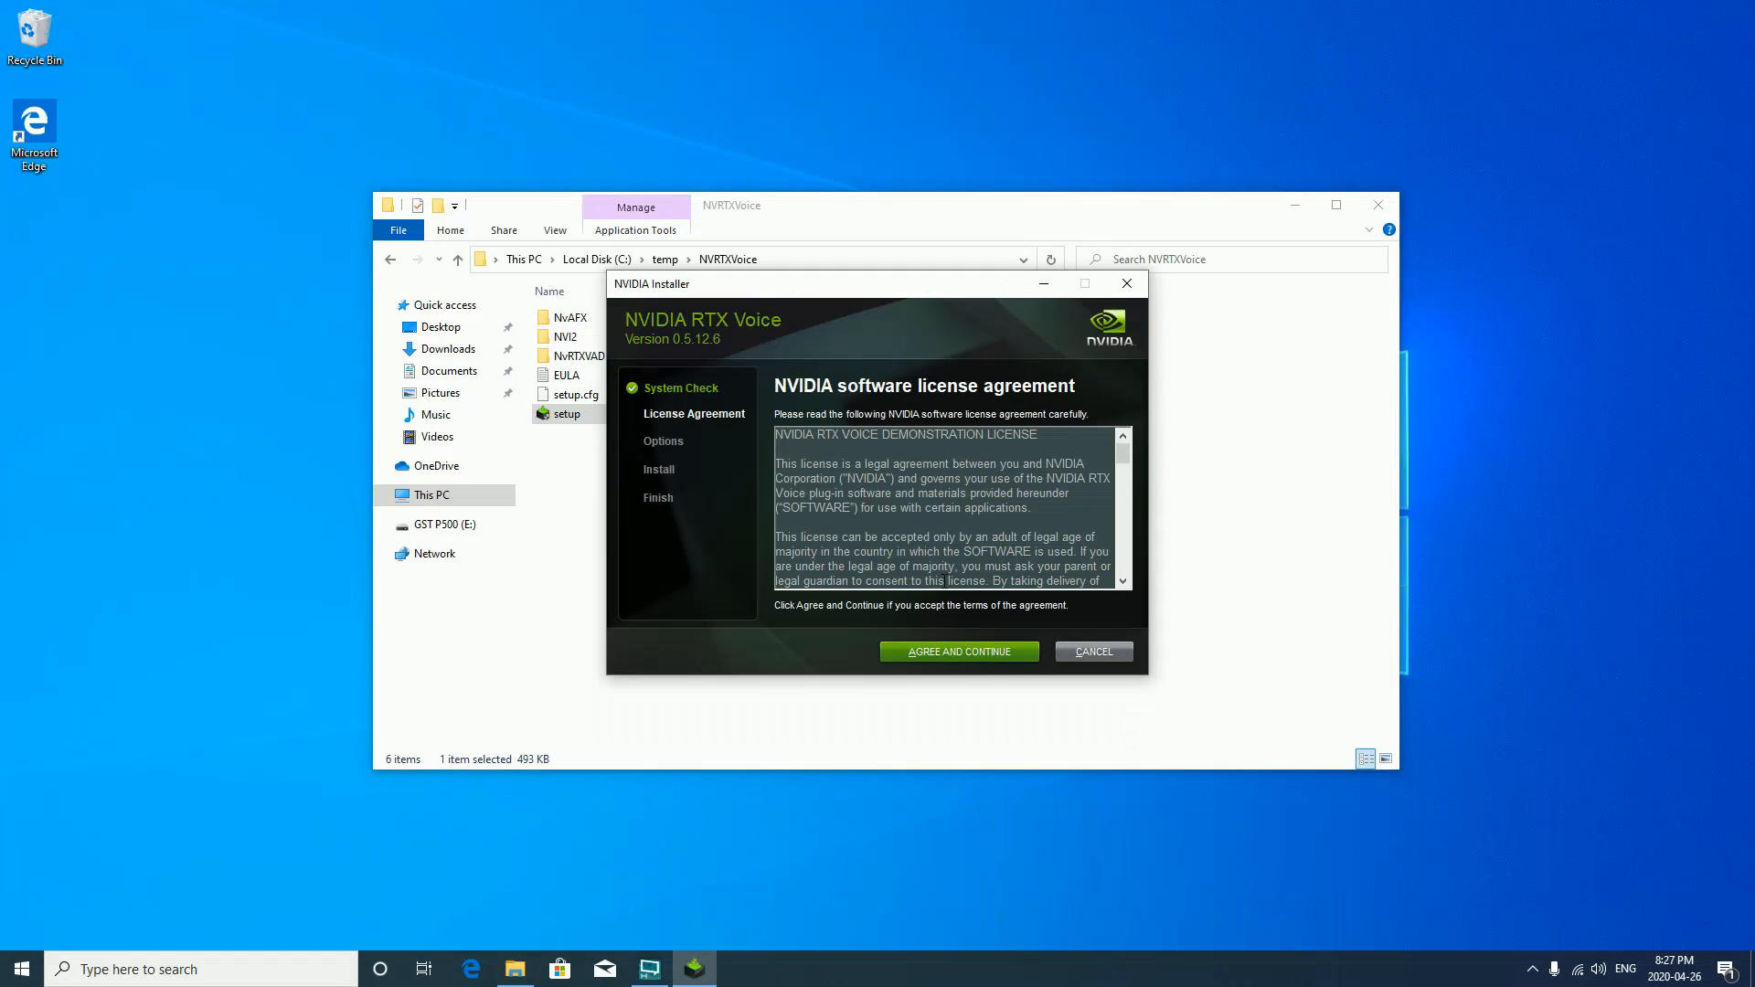
- Accept the NVIDIA software license agreement, install NVIDIA RTX Voice, and close the finished installer
click(975, 653)
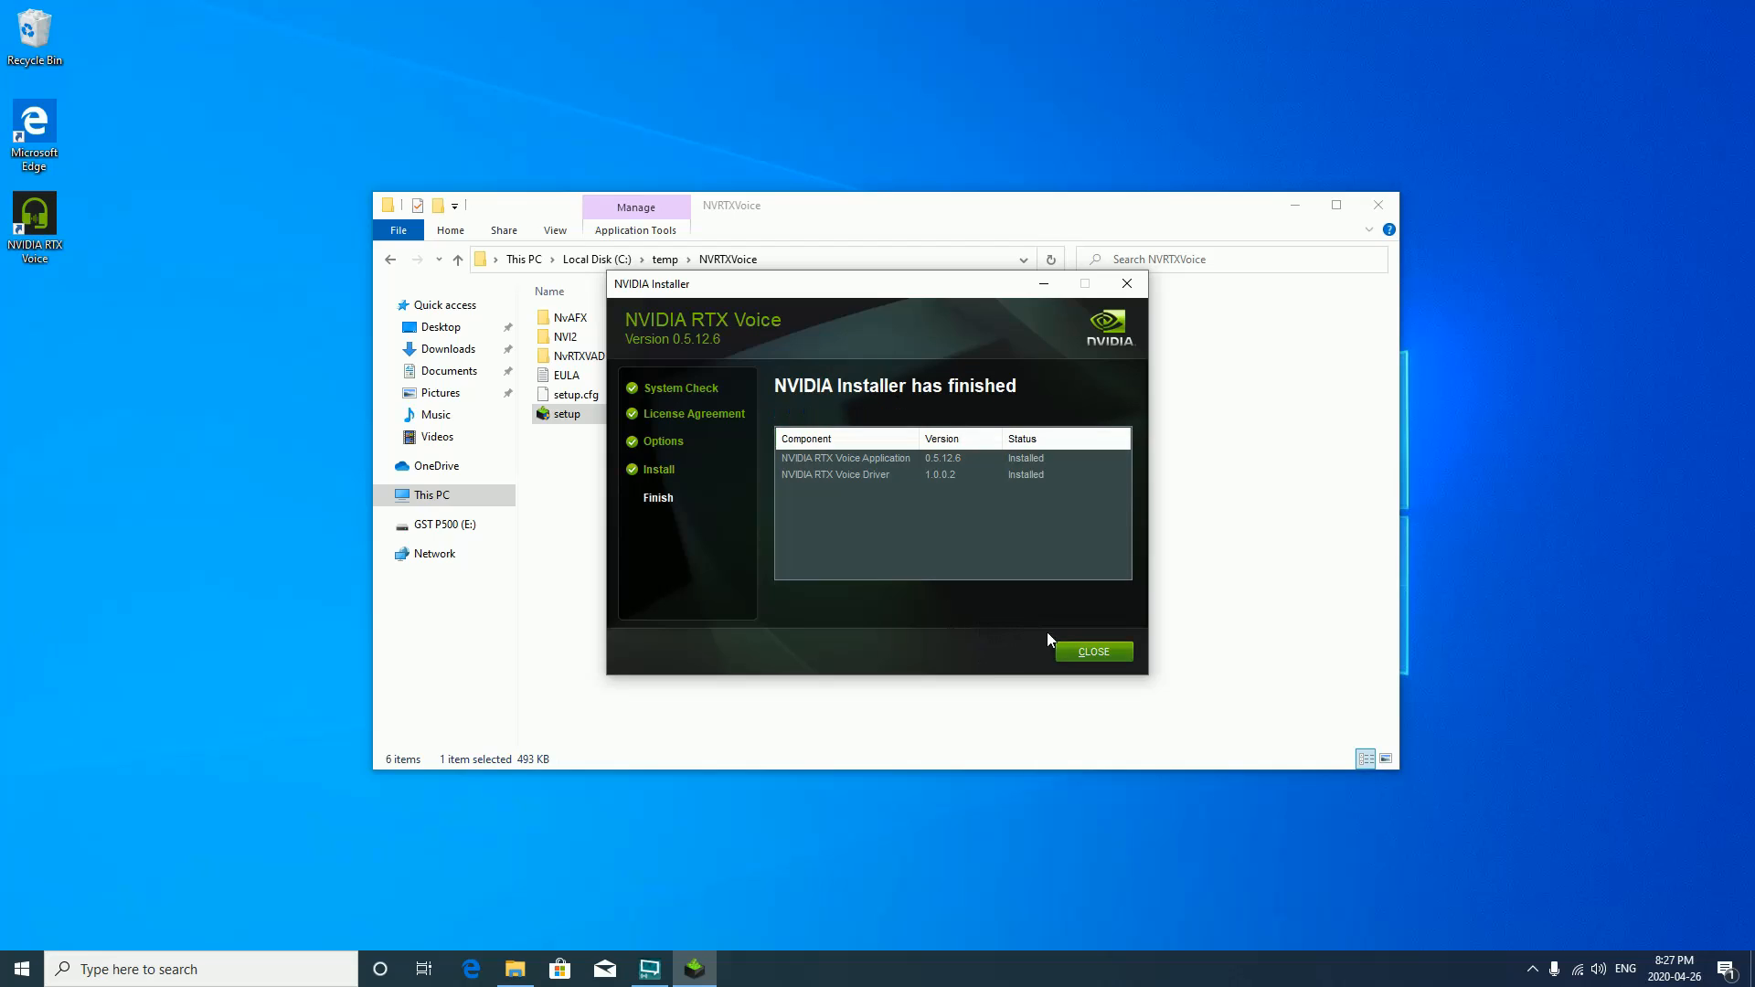
click(1094, 653)
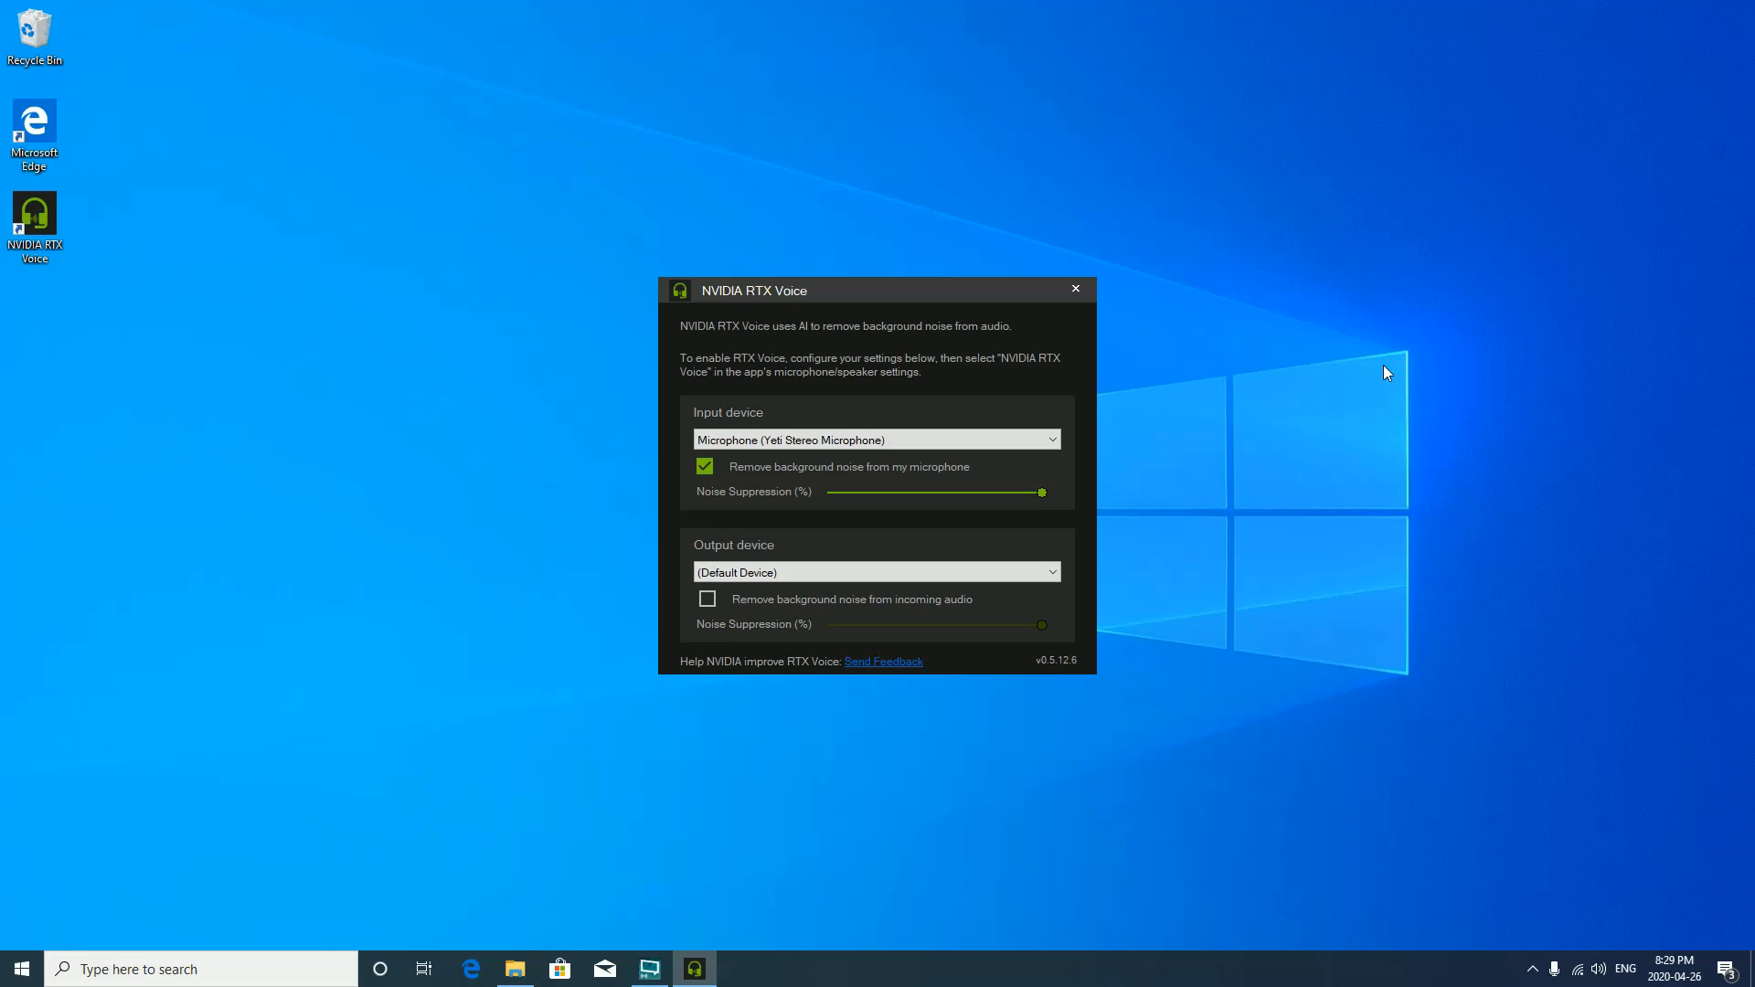
- Choose Microphone (Yeti Stereo Microphone) as RTX Voice's input device and Digital Audio (S/PDIF) (High Definition Audio Device) as its output device
click(992, 441)
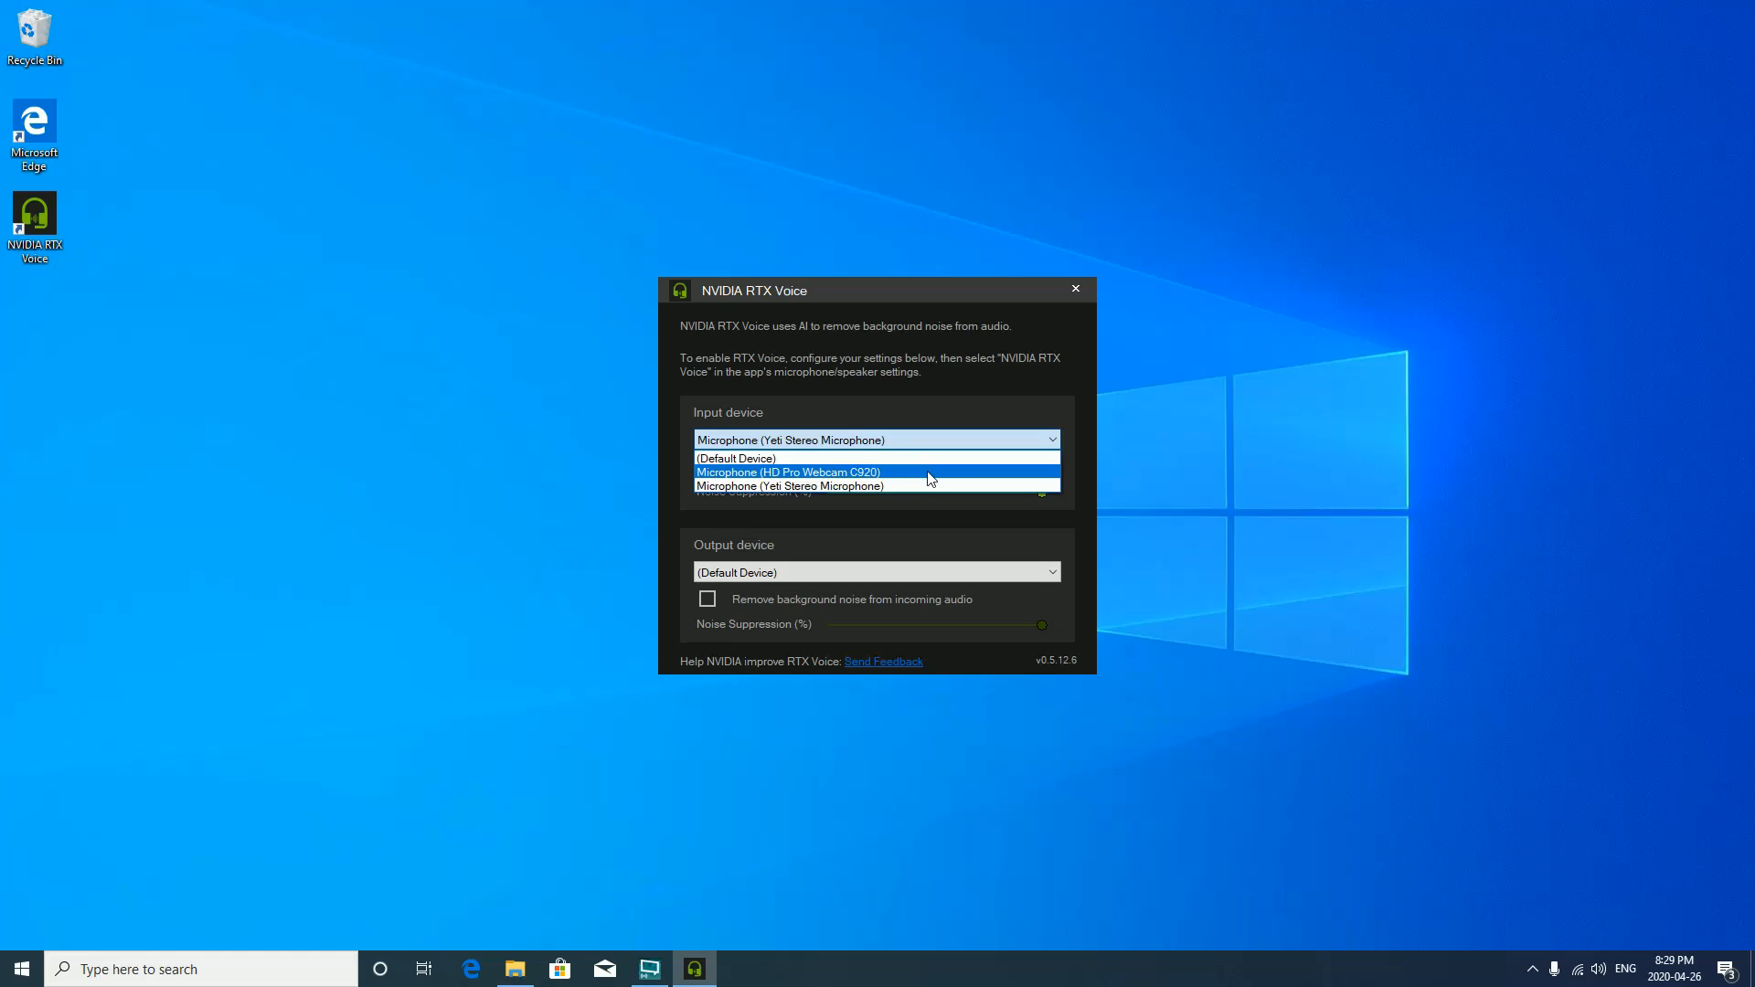
click(773, 490)
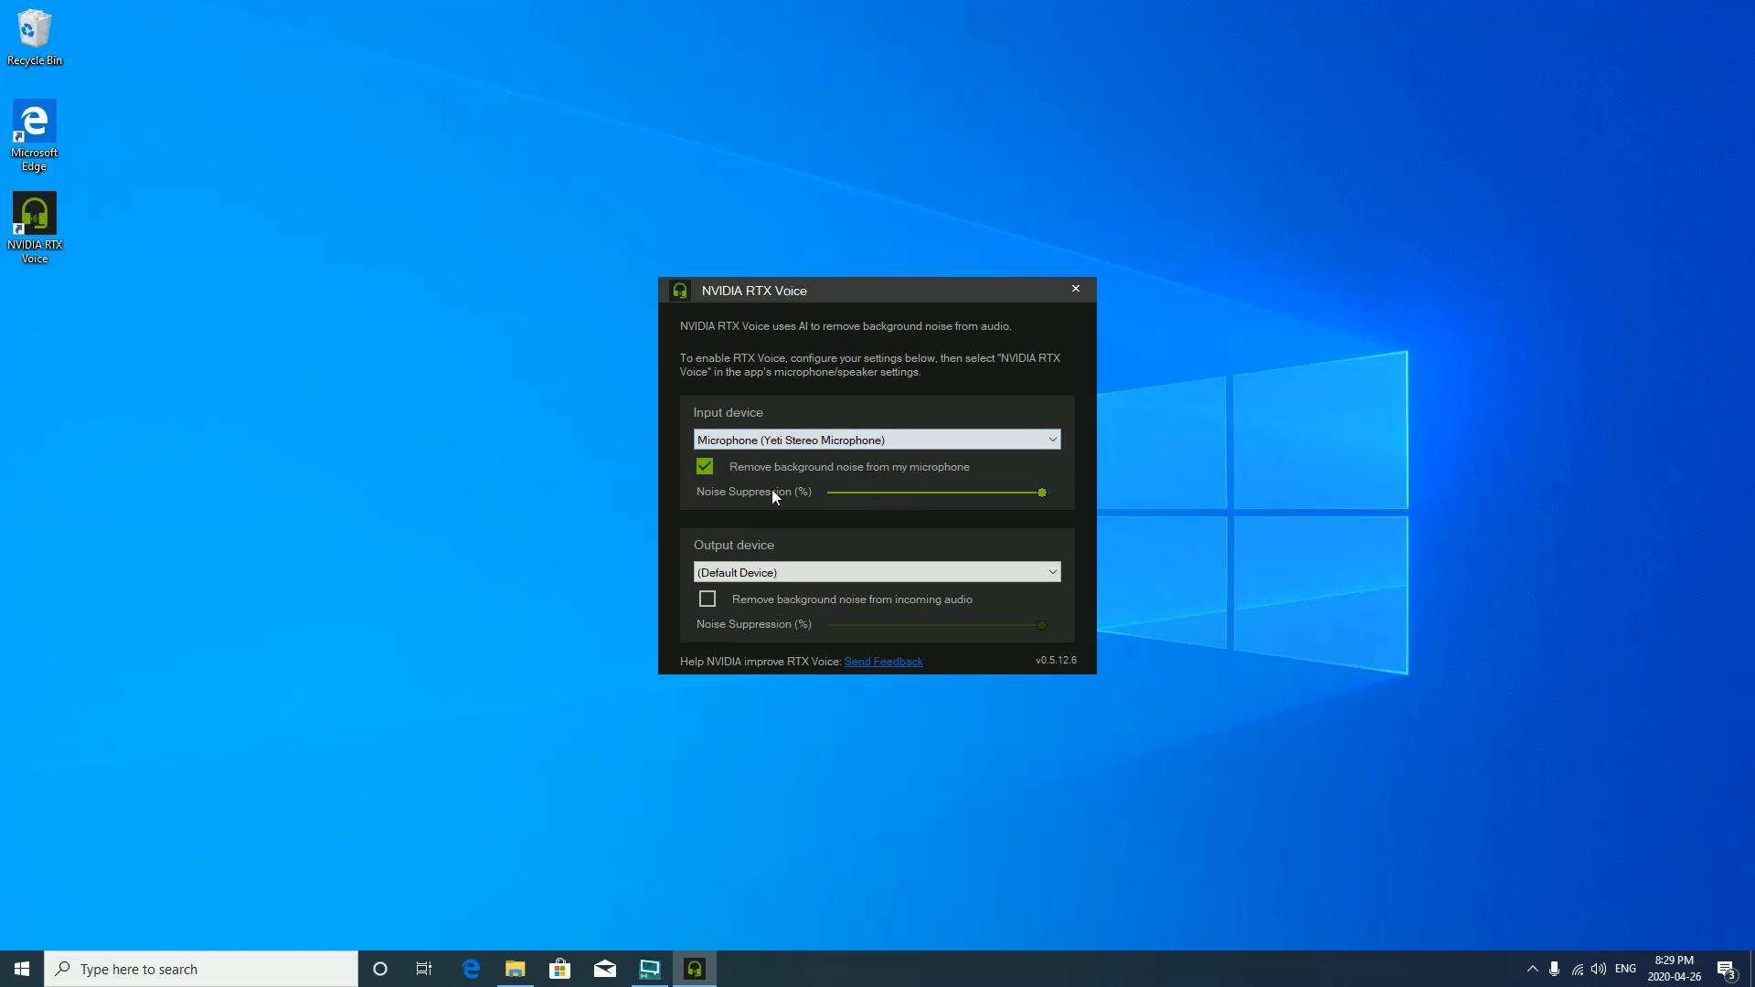
click(807, 574)
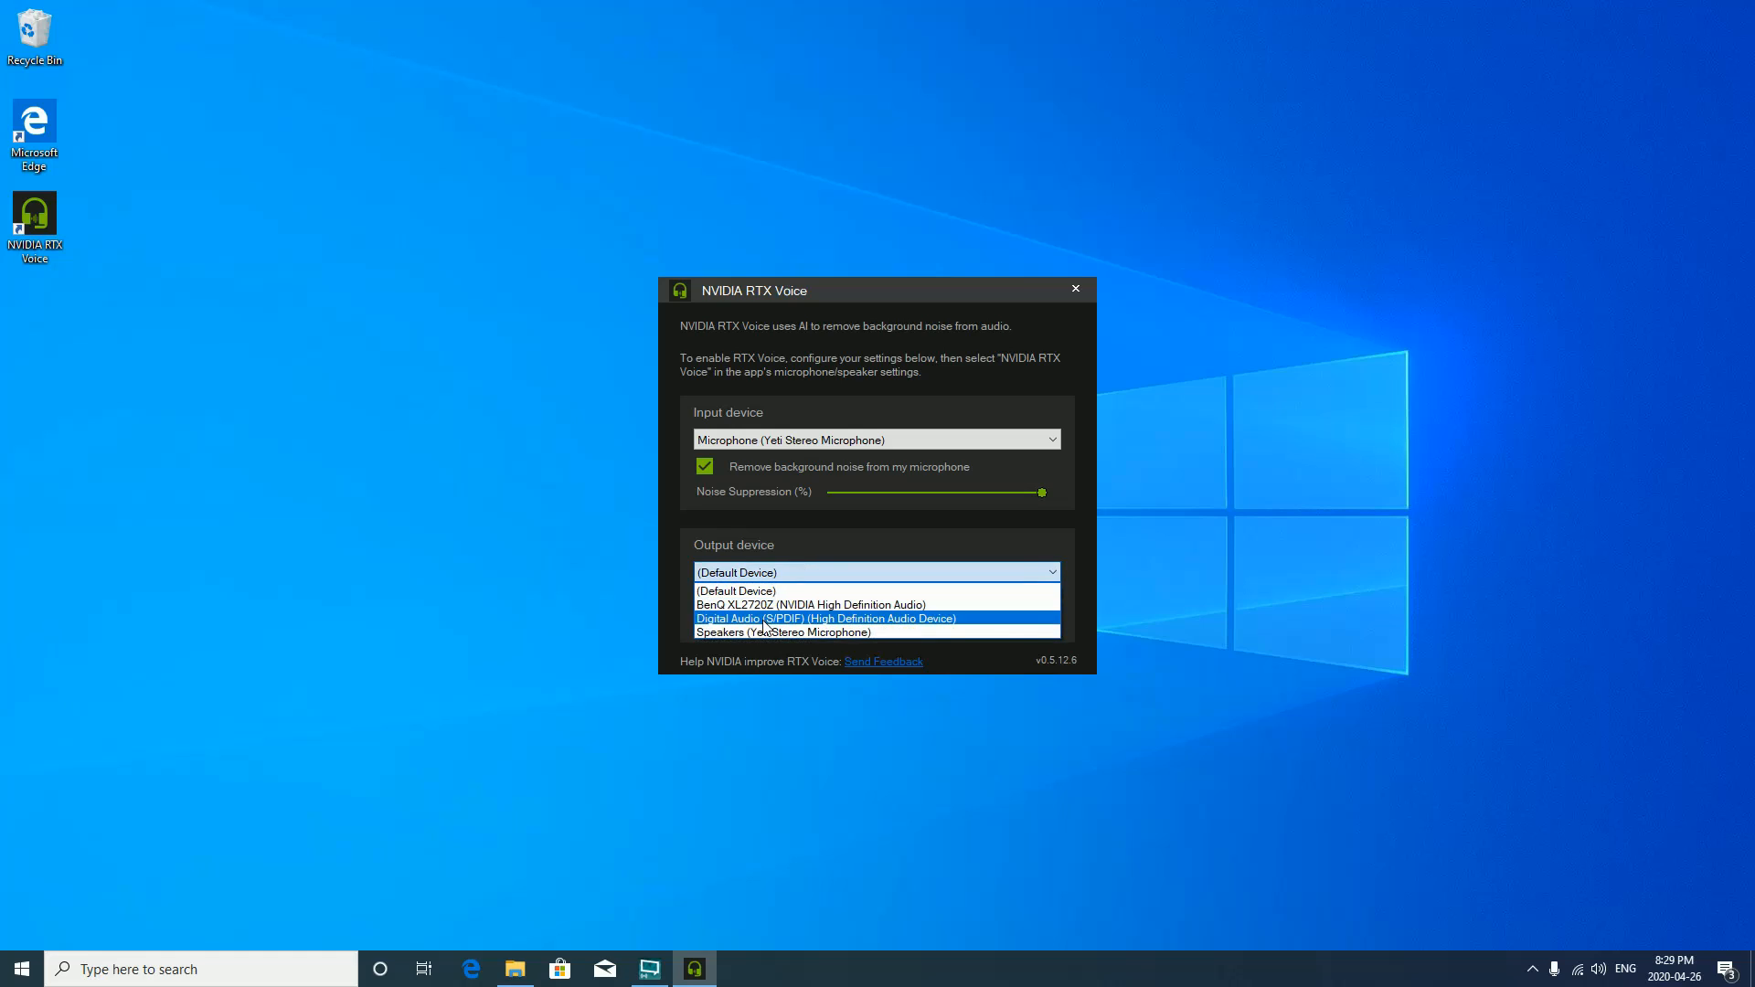
click(779, 620)
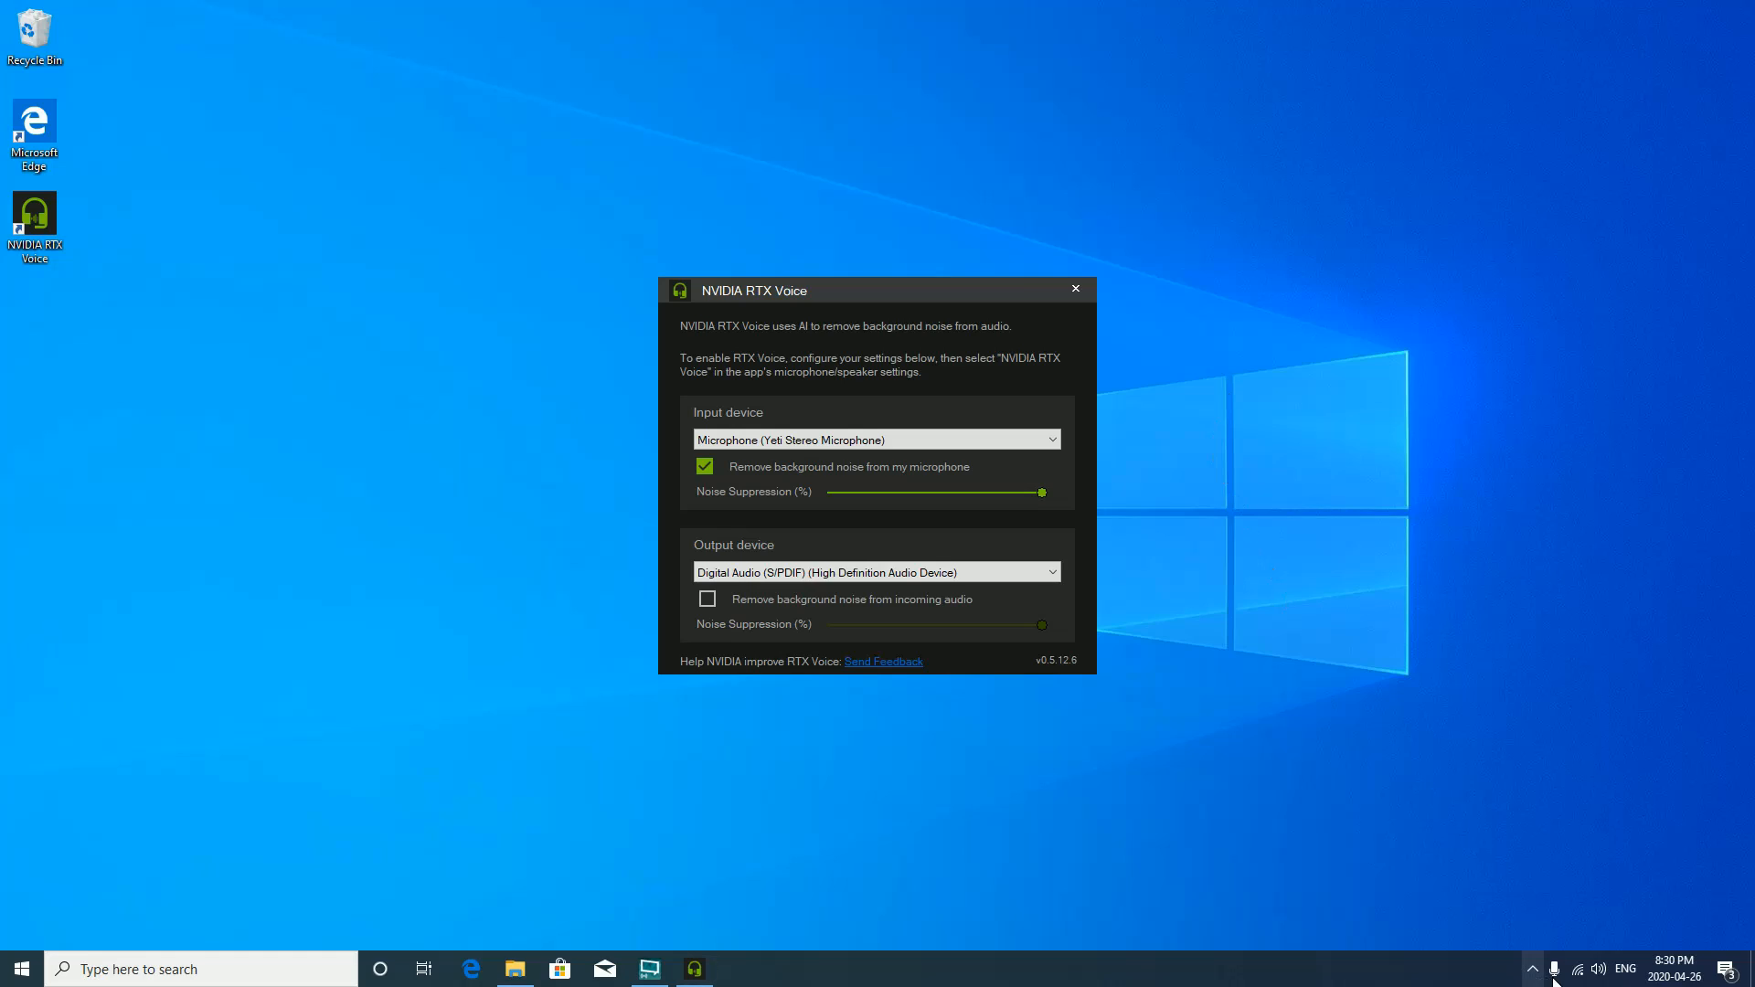
- In Windows Sound settings, choose Microphone (NVIDIA RTX Voice) as the input device and Digital Audio (S/PDIF) as the output device
right_click(1598, 969)
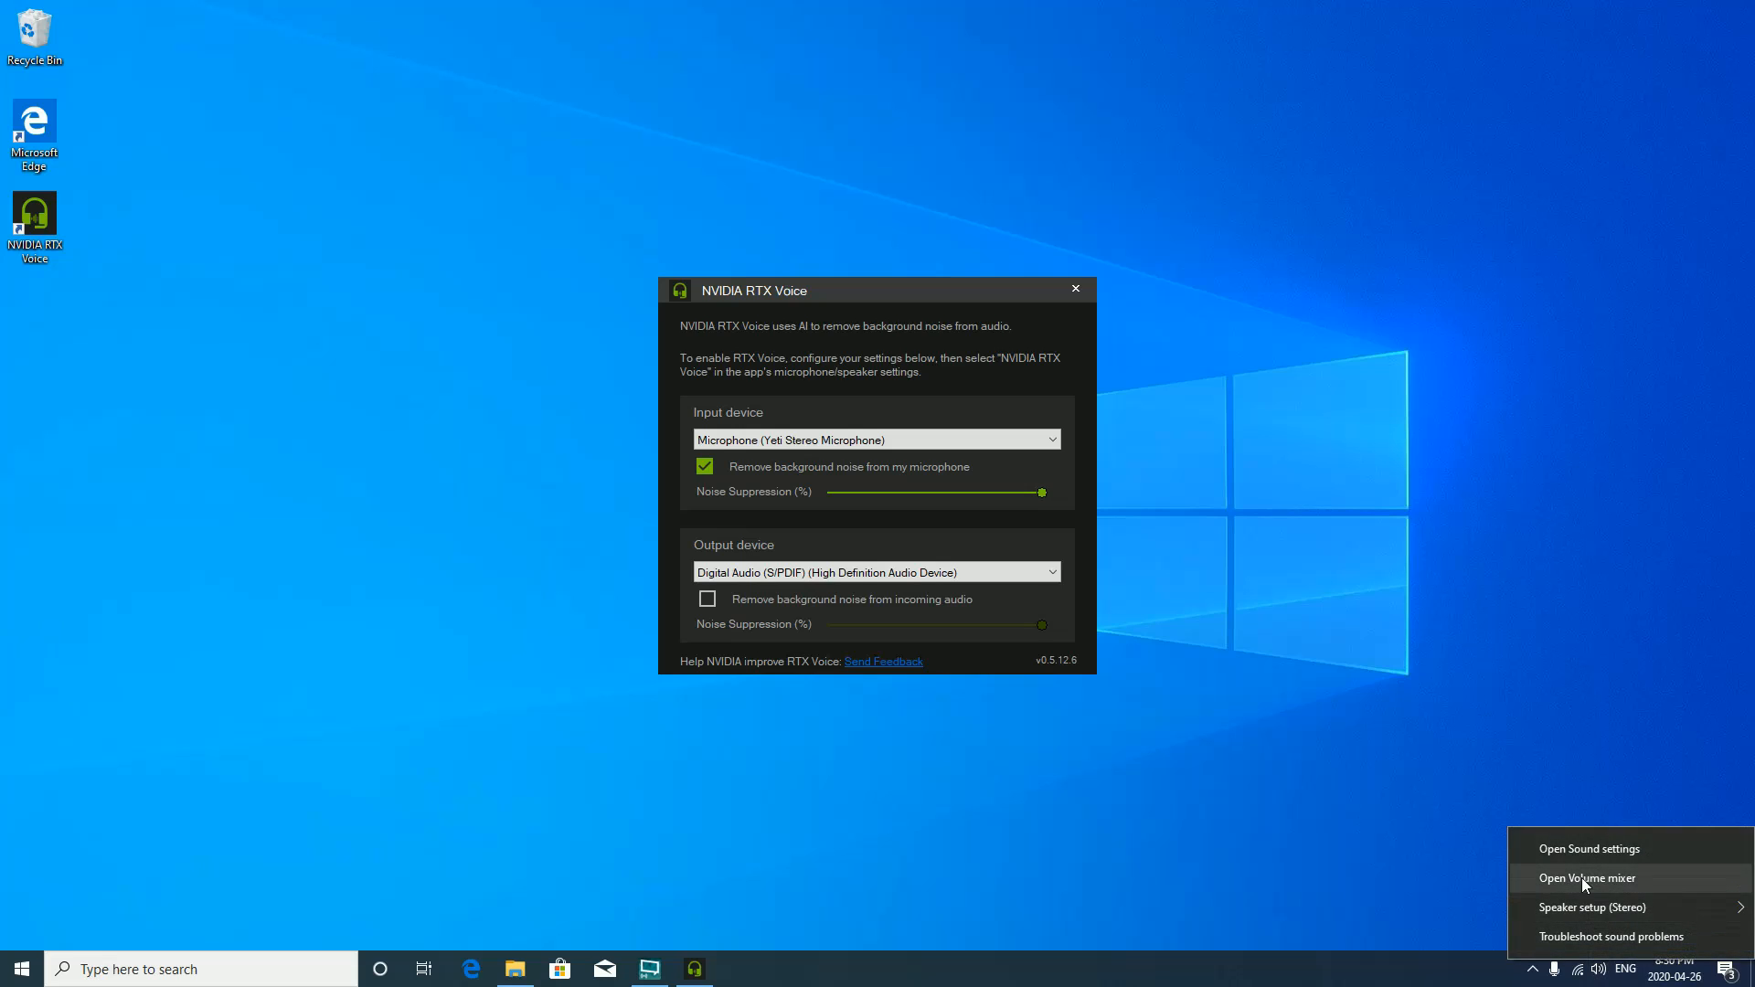
click(1583, 850)
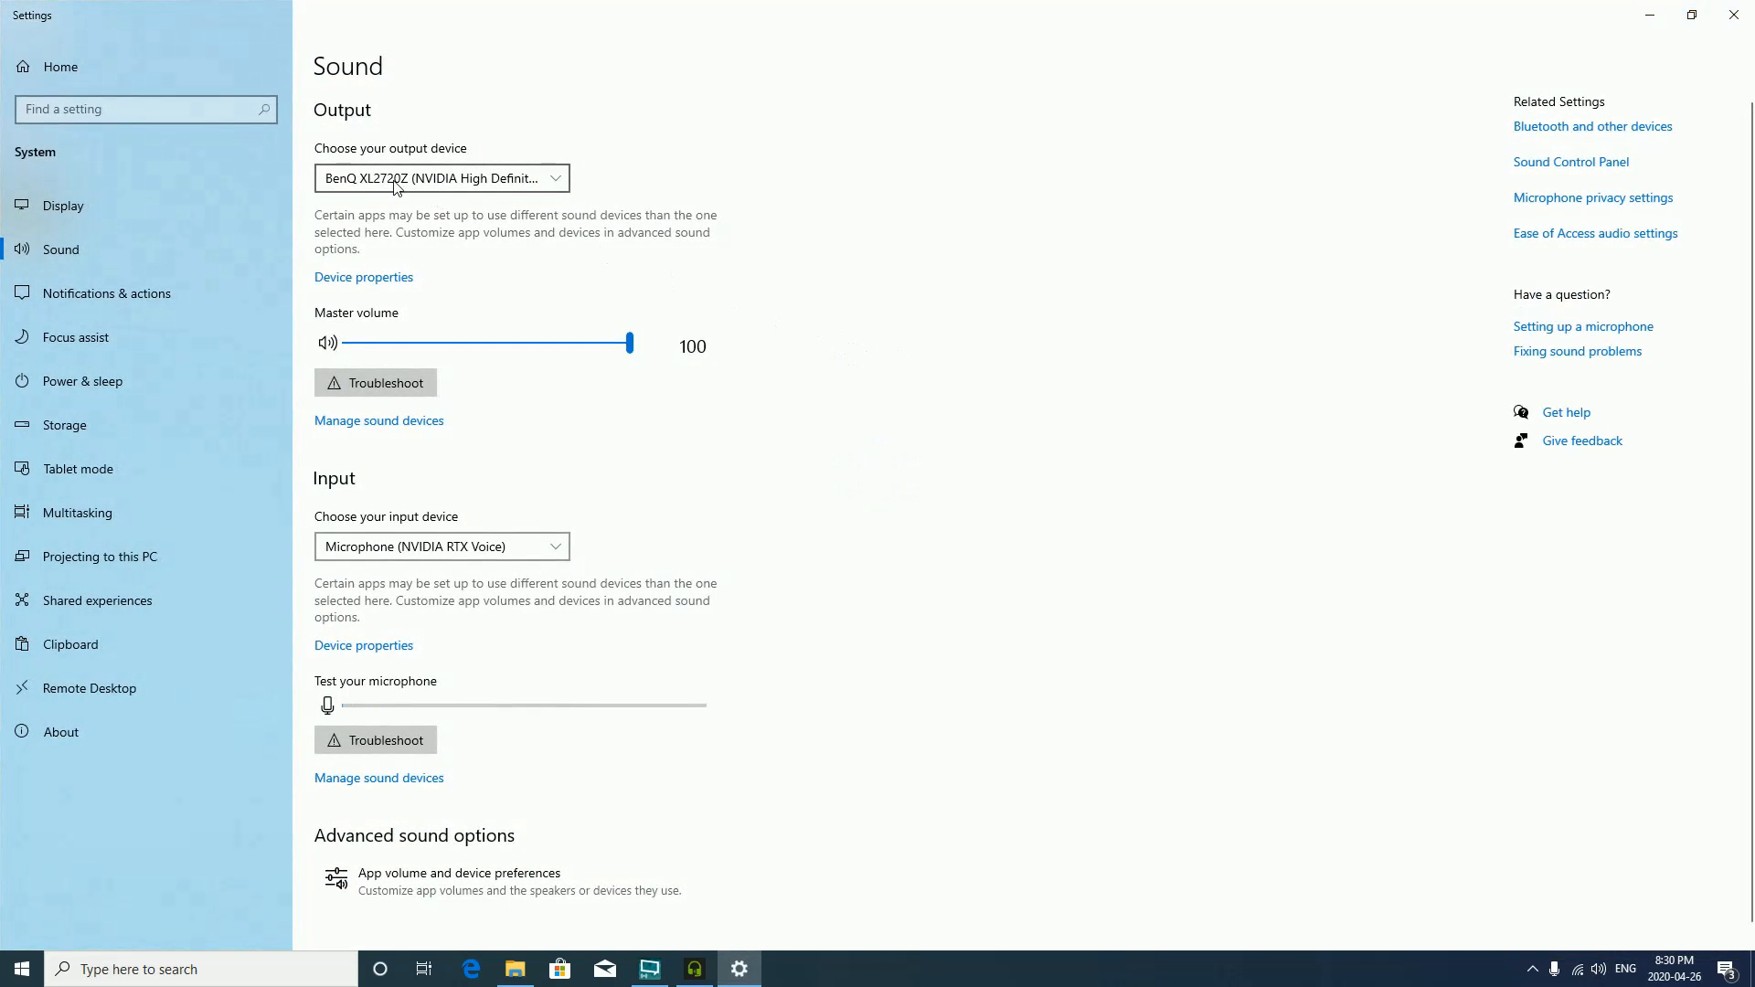
click(452, 556)
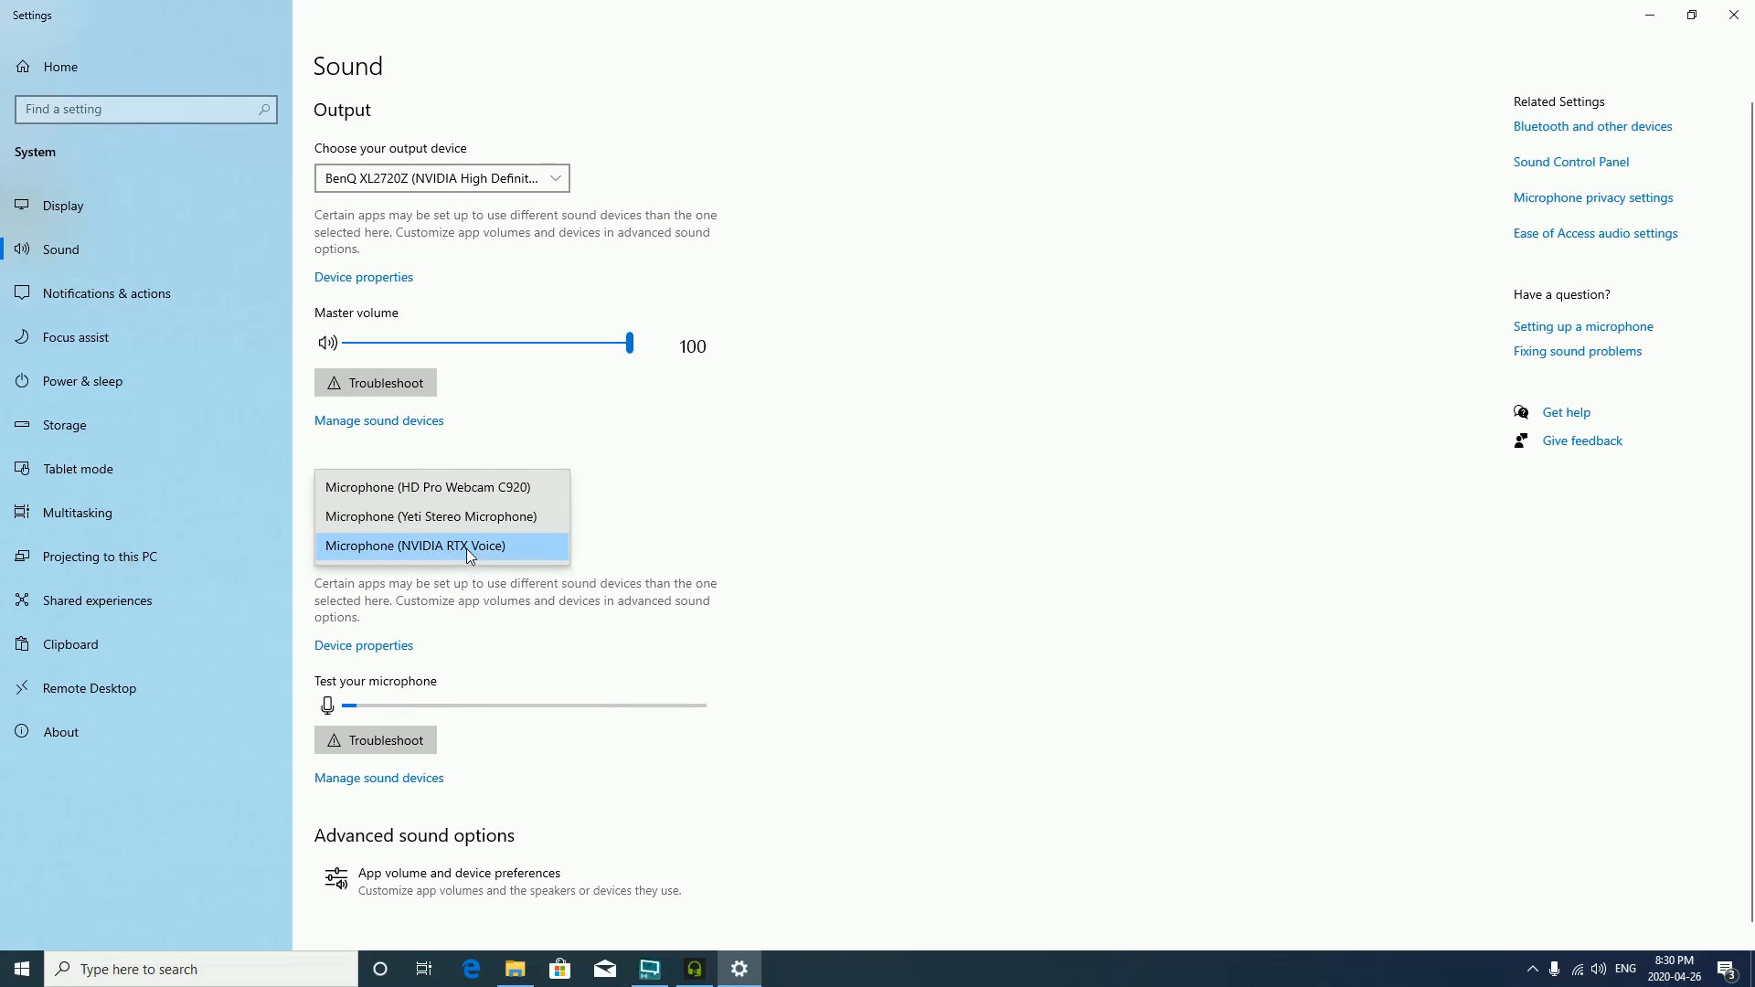
click(467, 549)
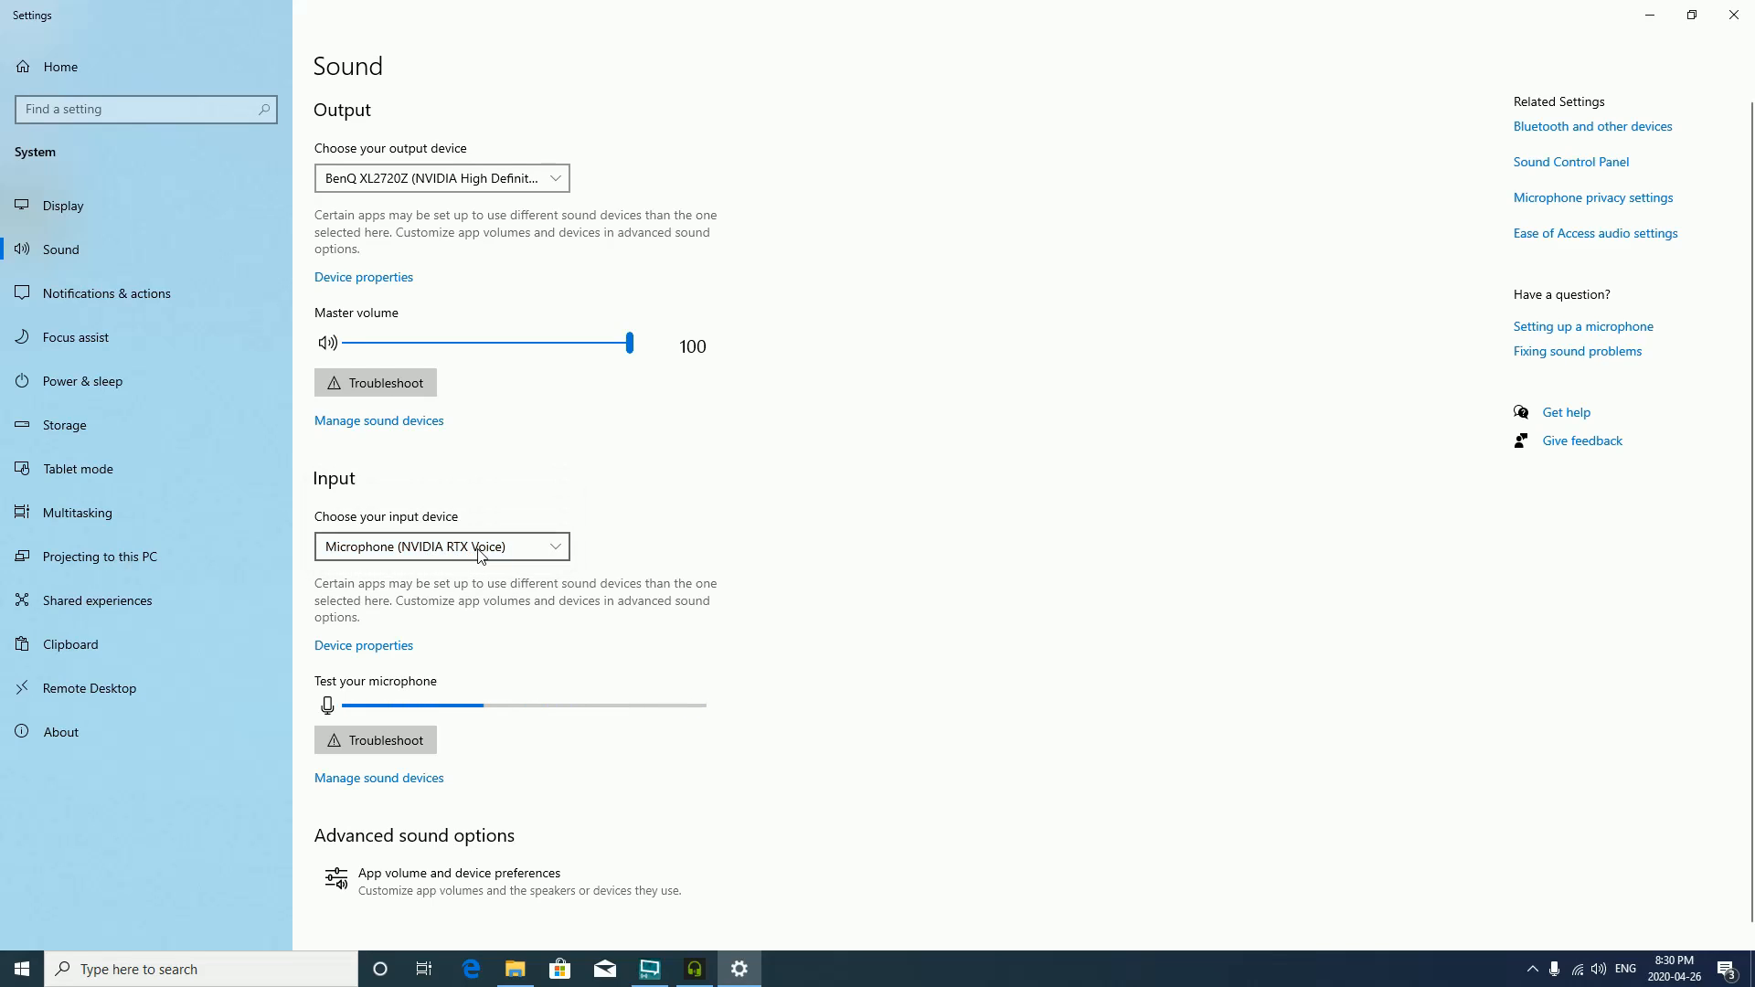
click(426, 178)
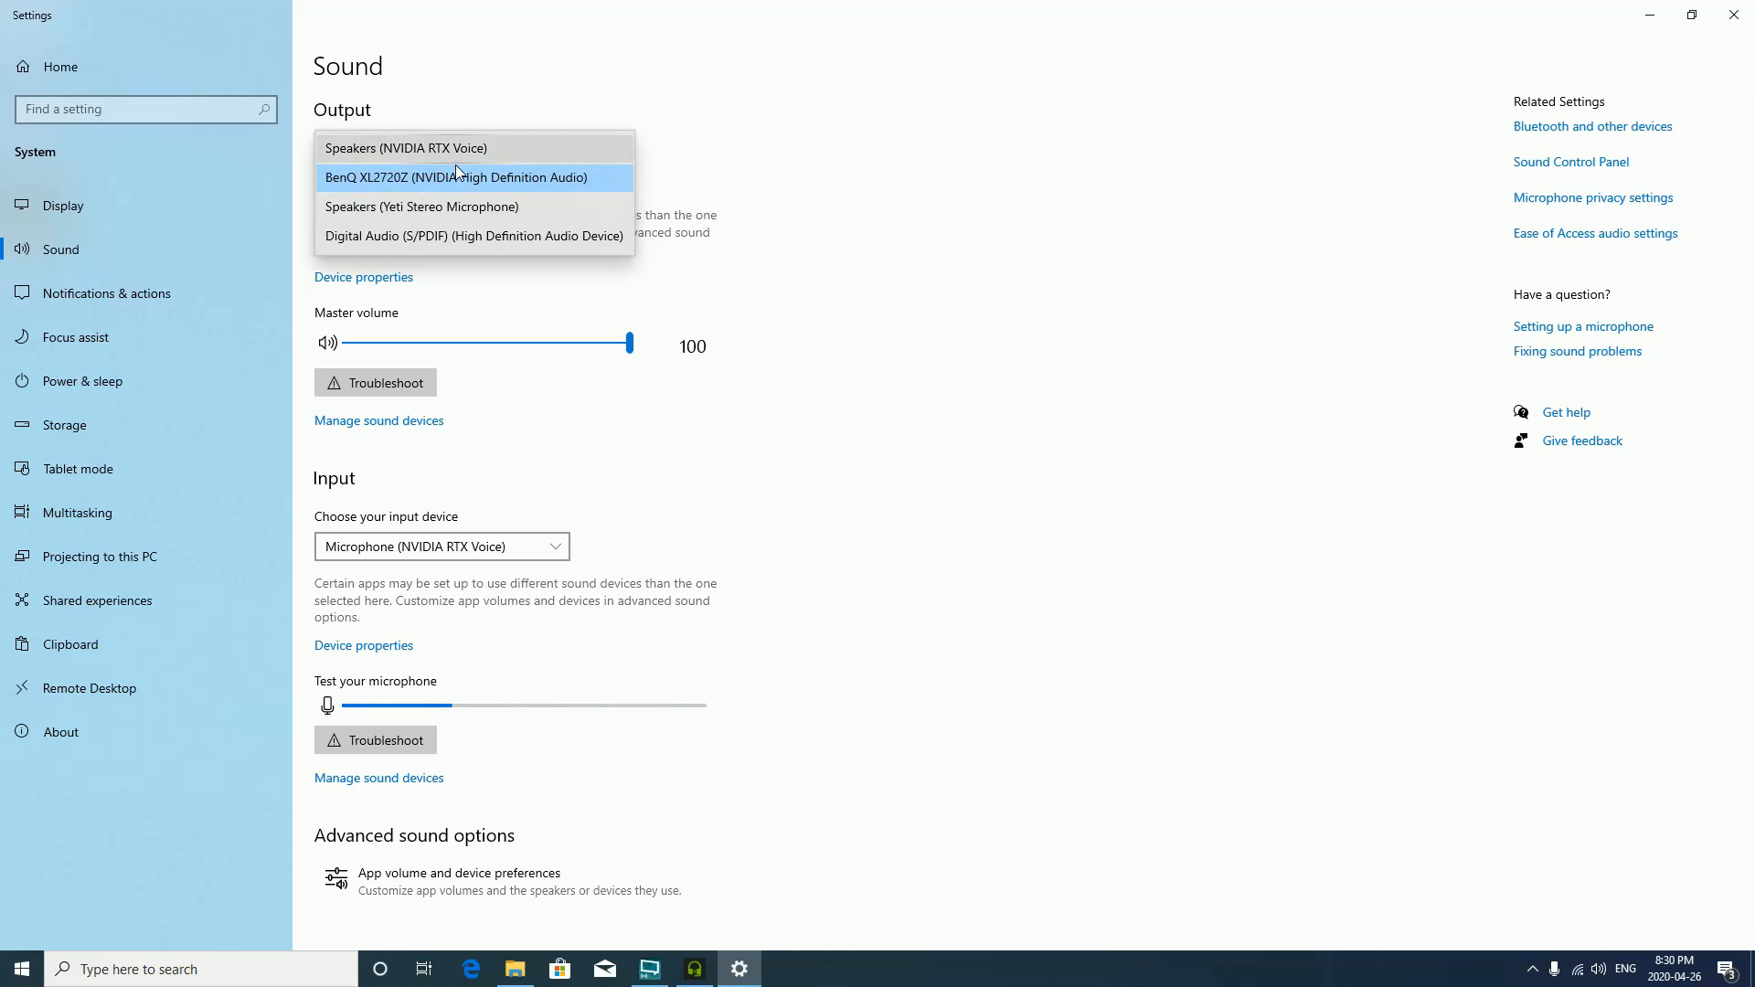
click(455, 237)
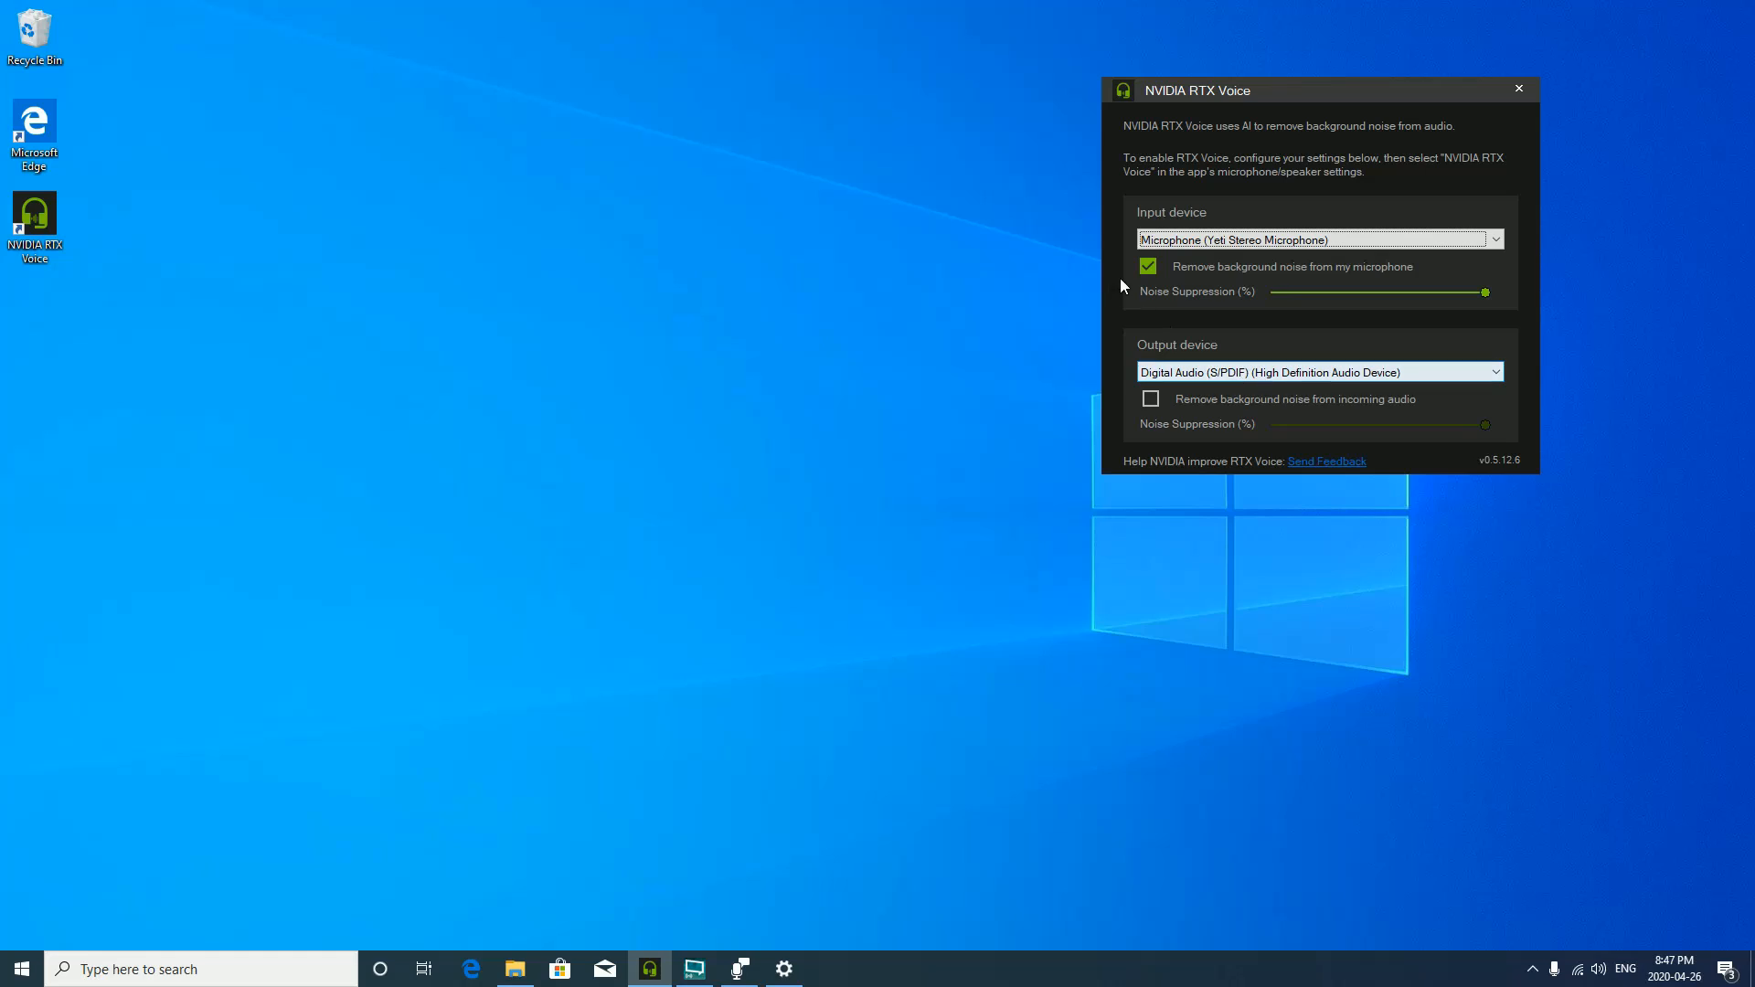
- Switch background noise removal for the microphone off and back on in NVIDIA RTX Voice
click(1147, 267)
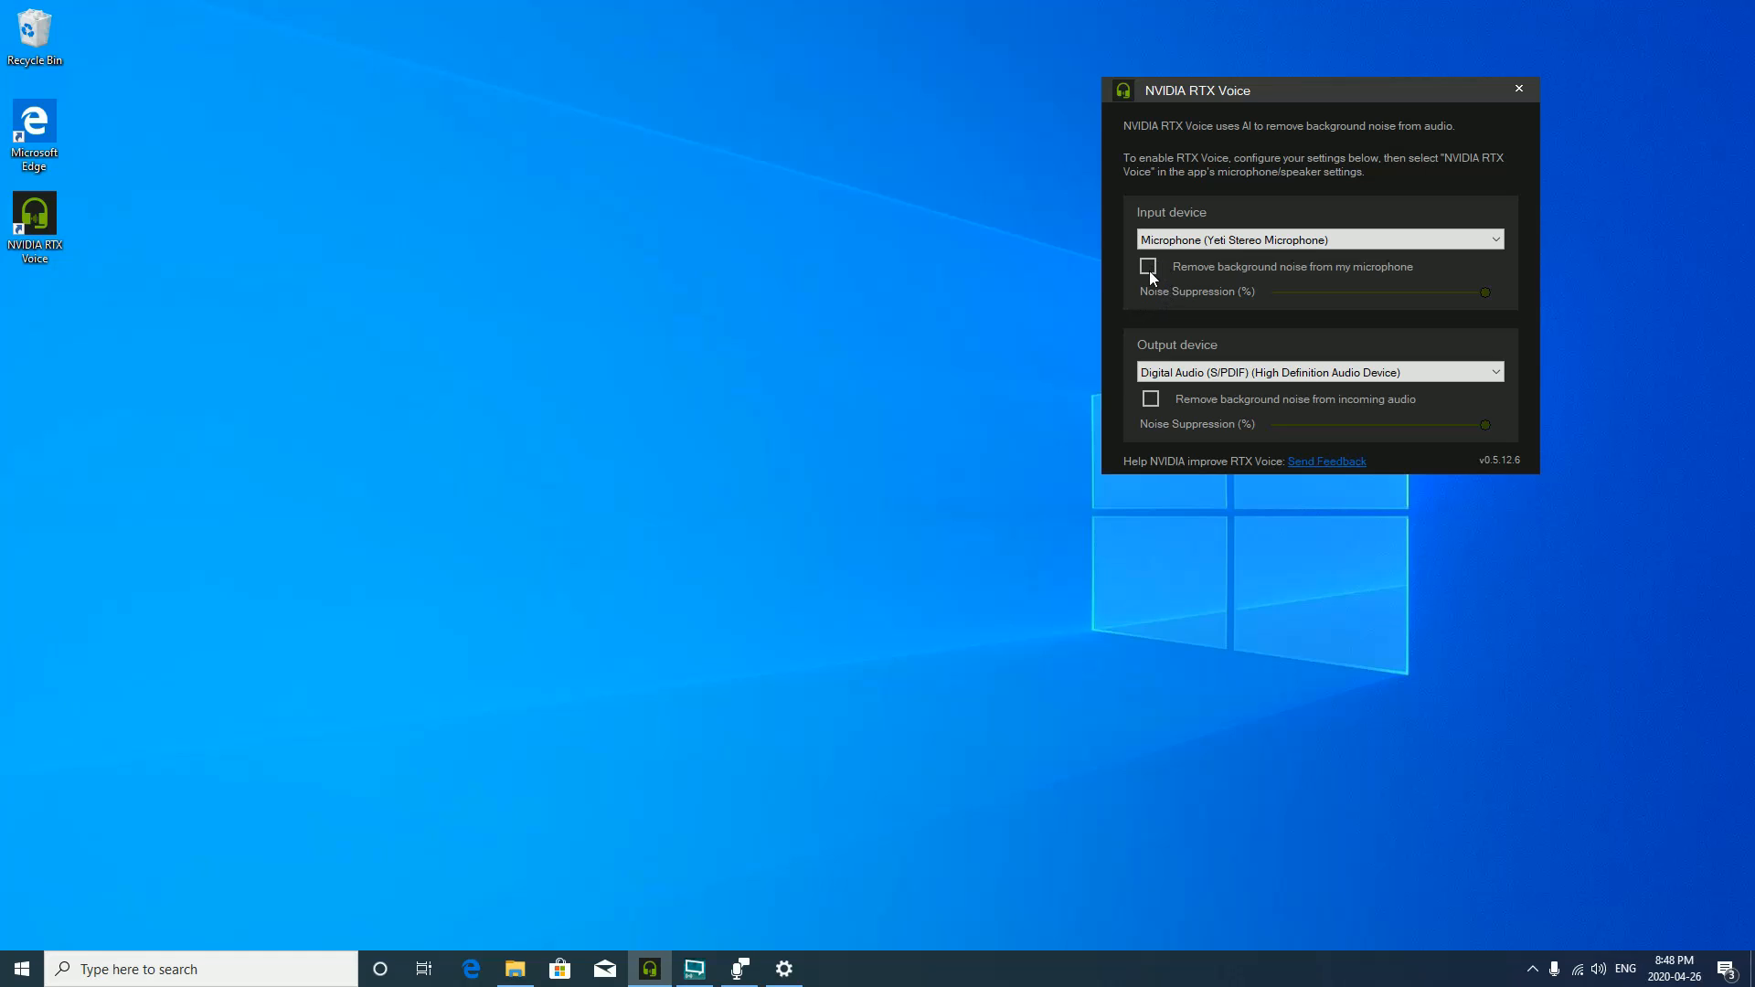
click(1148, 267)
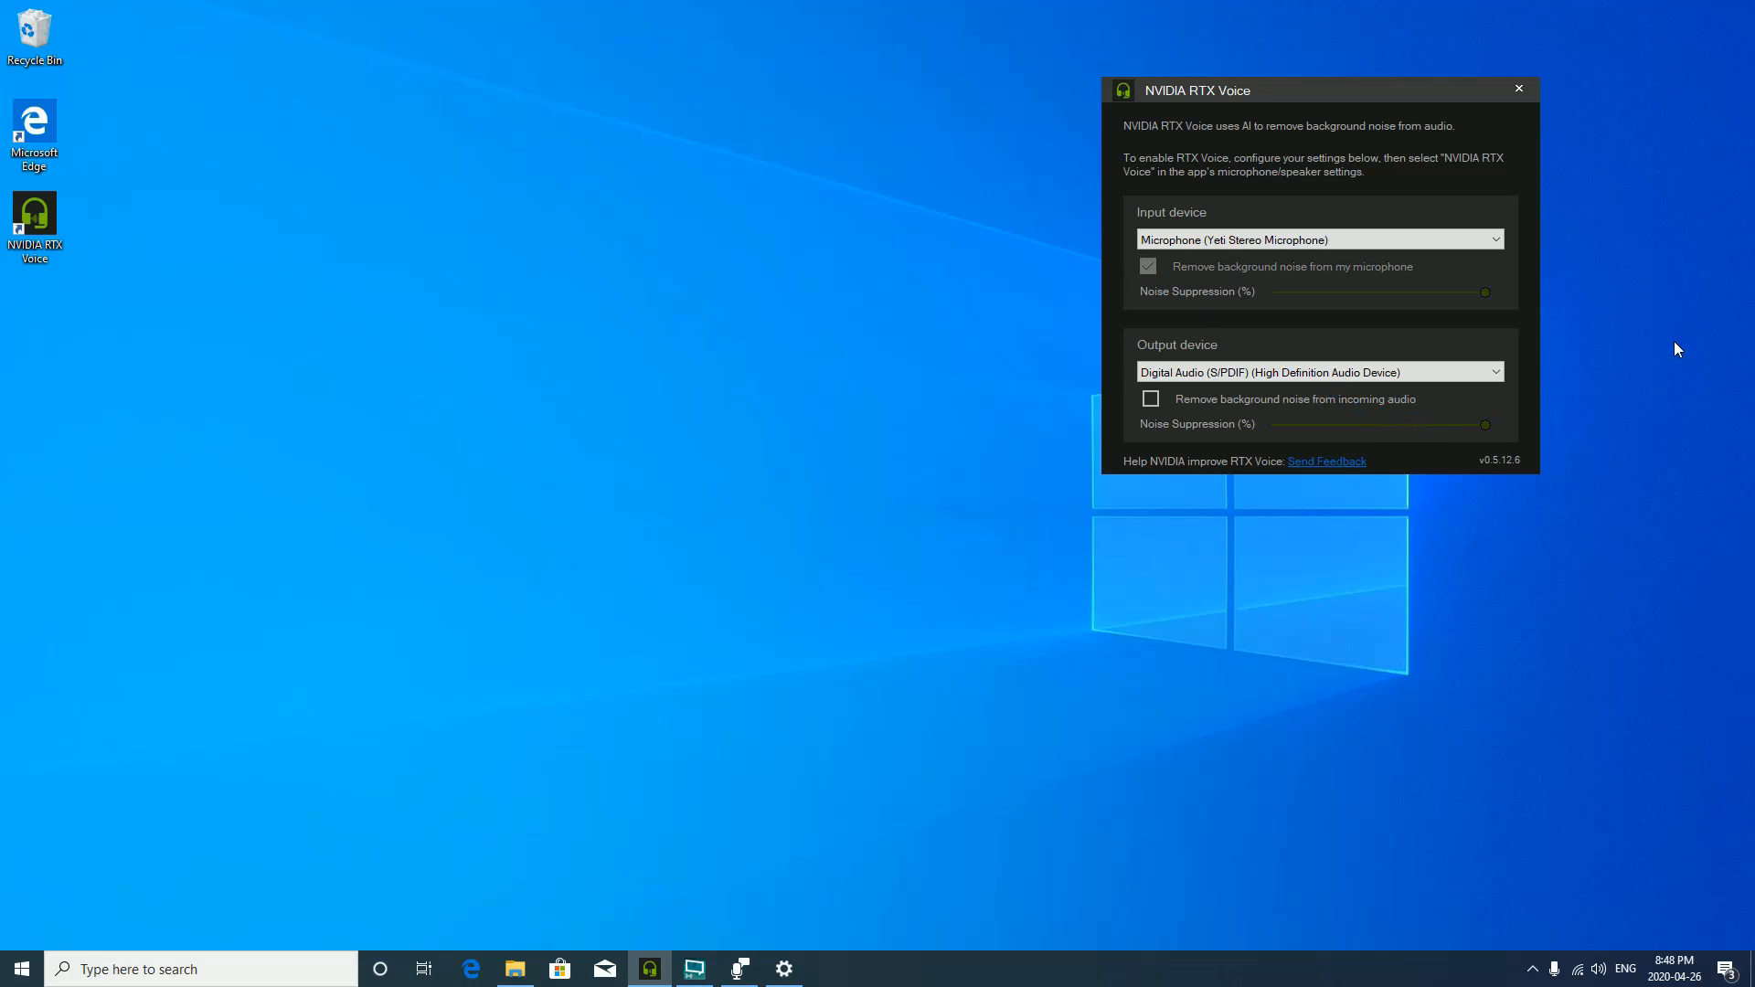